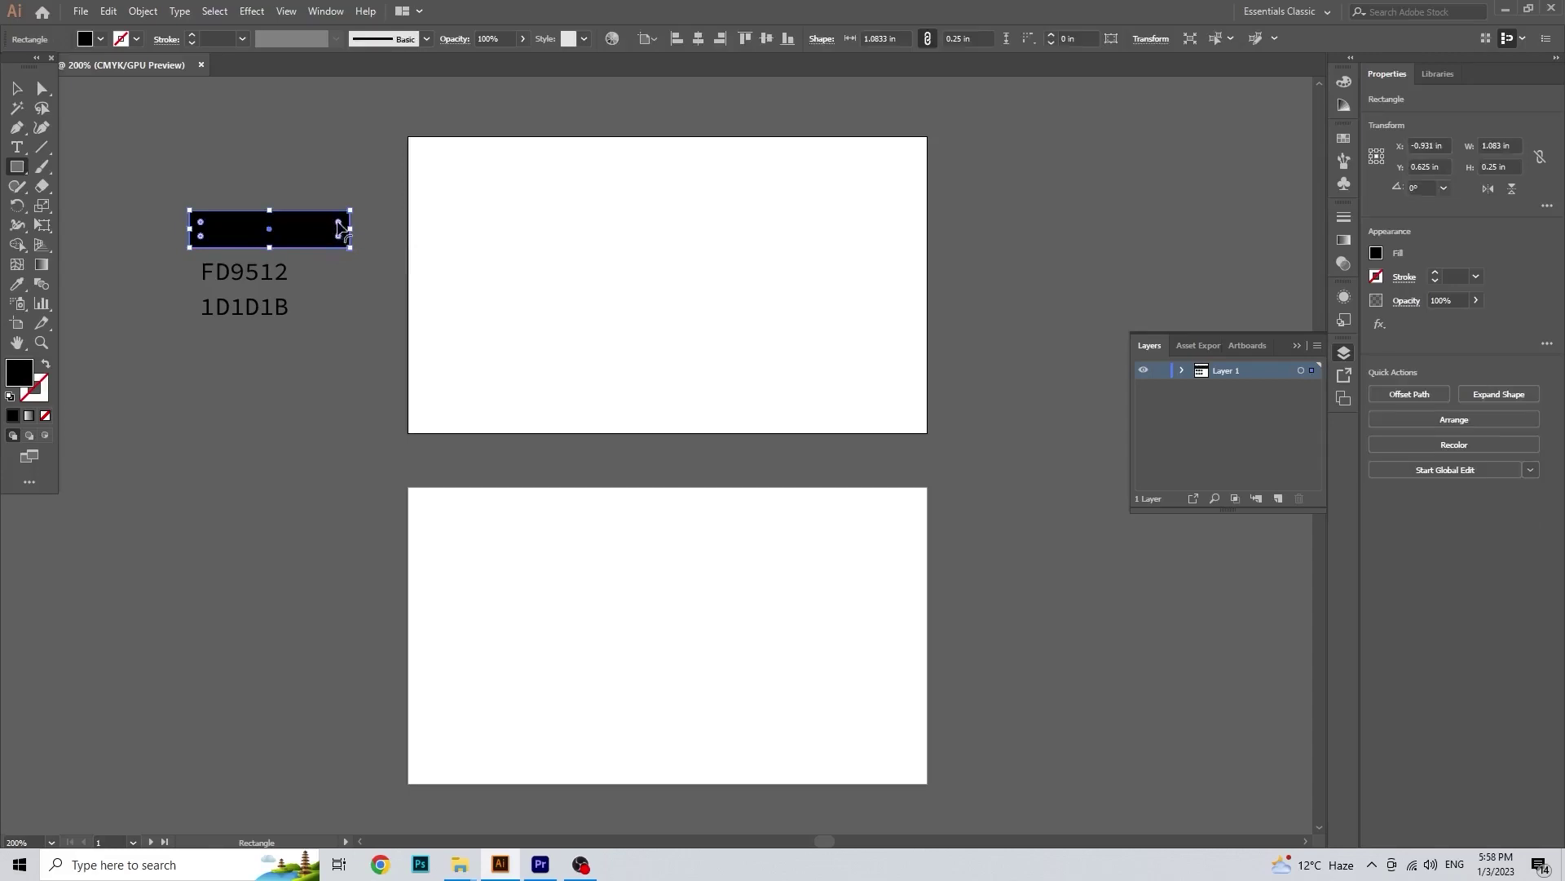
Step: Round the label rectangle's corners into a pill and give it an orange Swatches fill
{"action": "left_click", "coordinate": [16, 89]}
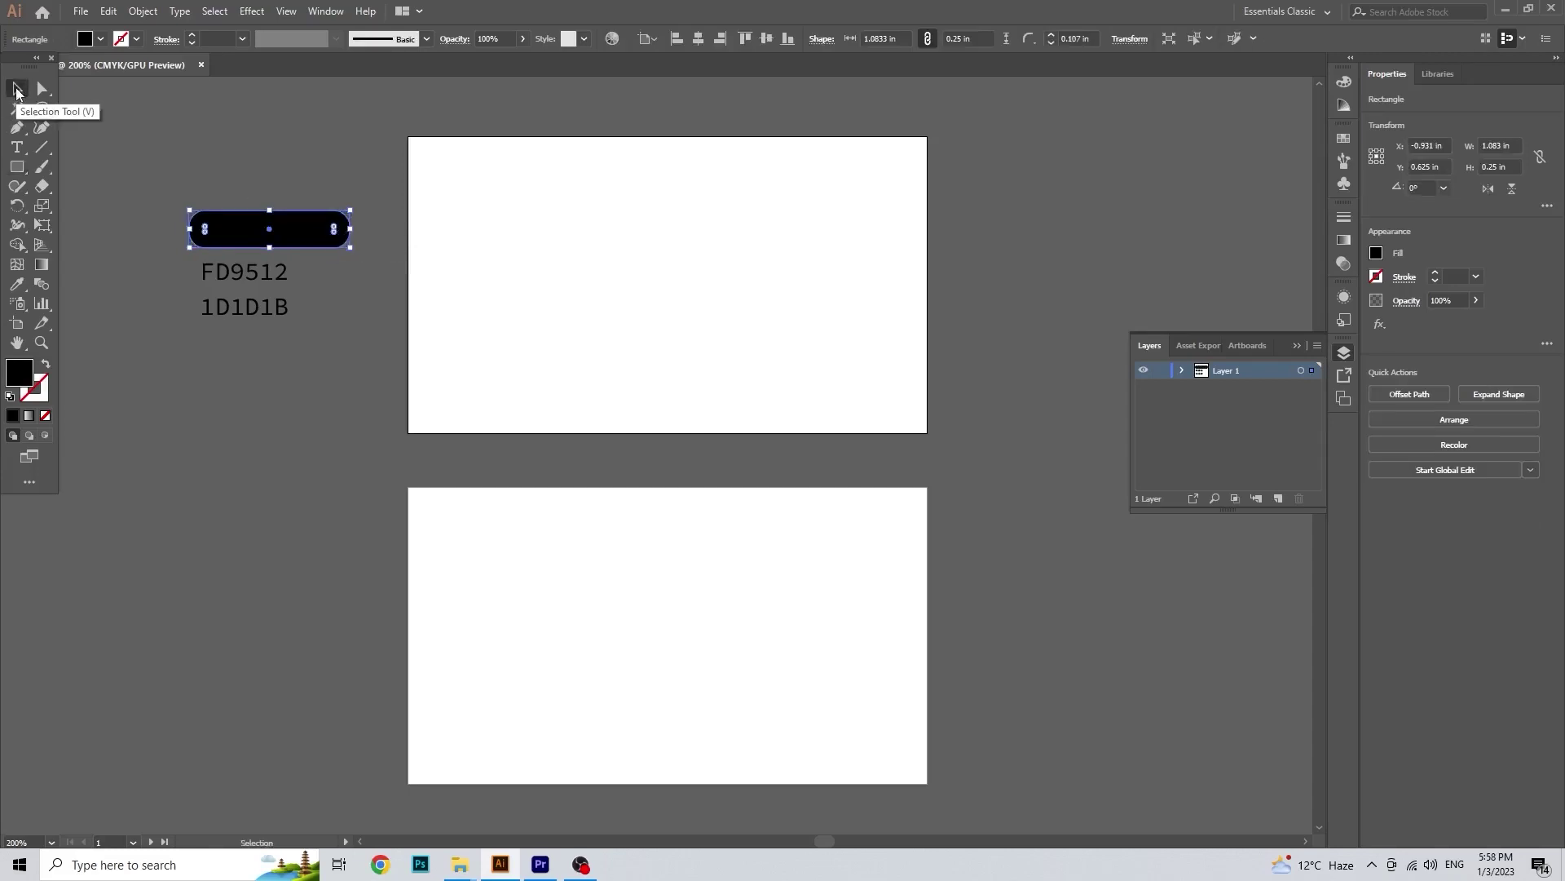
{"action": "left_click", "coordinate": [119, 225]}
{"action": "left_click", "coordinate": [216, 228]}
{"action": "left_click", "coordinate": [89, 37]}
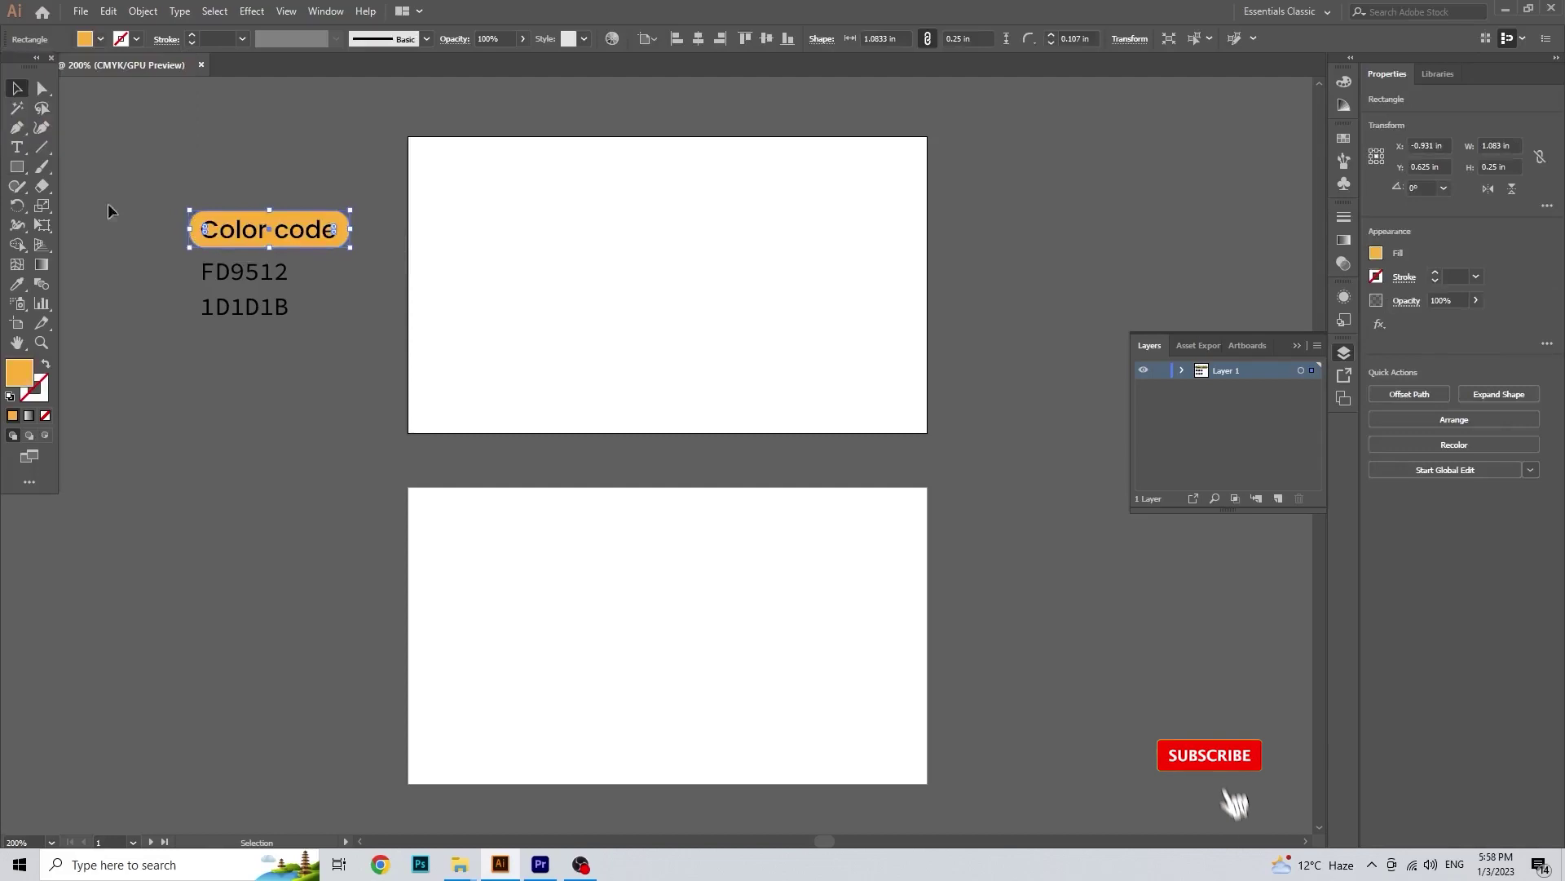
{"action": "left_click", "coordinate": [140, 292]}
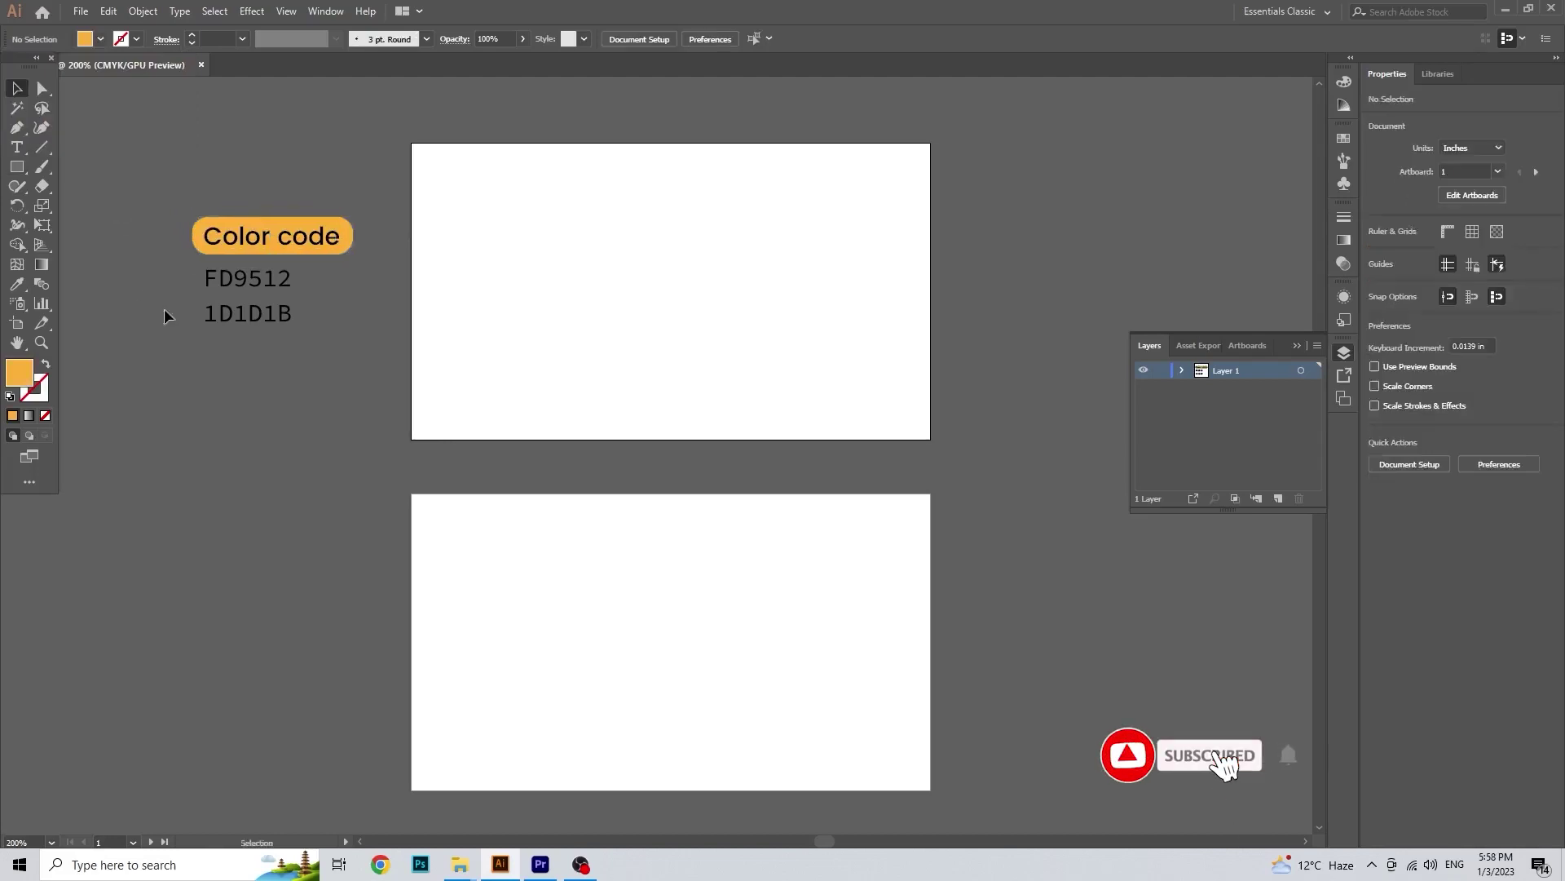
{"action": "left_click", "coordinate": [28, 166]}
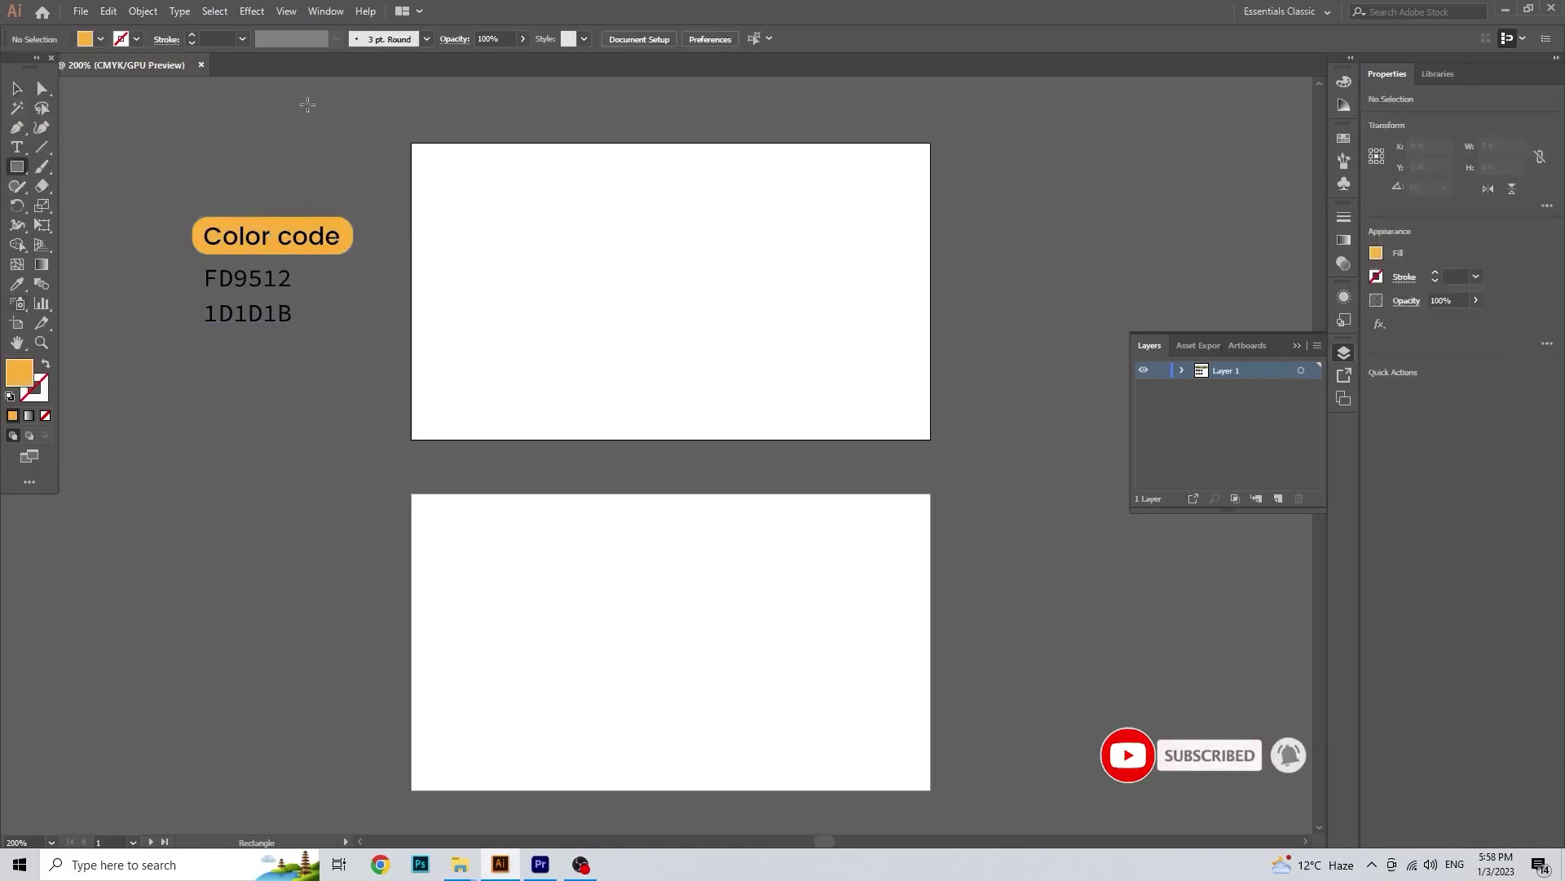
{"action": "left_click", "coordinate": [100, 38]}
Step: Draw a black rectangle over the top artboard and narrow a duplicate to the card's right part
{"action": "left_click", "coordinate": [44, 68]}
{"action": "left_click_drag", "start_coordinate": [412, 144], "coordinate": [930, 439]}
{"action": "left_click", "coordinate": [17, 90]}
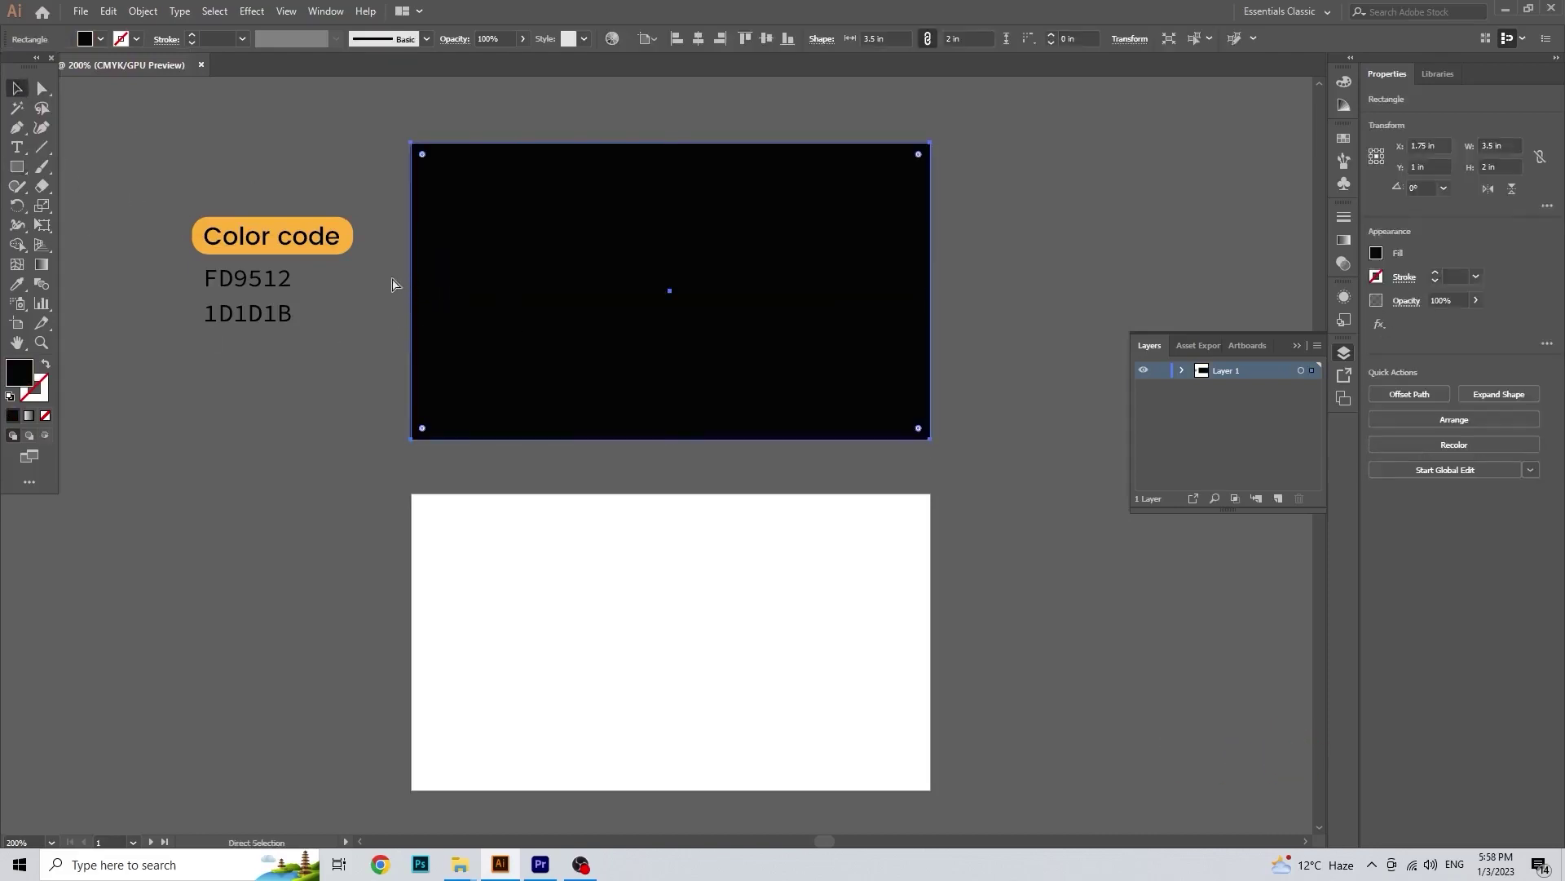
{"action": "left_click_drag", "start_coordinate": [412, 291], "coordinate": [697, 310]}
Step: Add an anchor midway down the right panel's left edge and pull it inward into an arrow point
{"action": "left_click_drag", "start_coordinate": [17, 127], "coordinate": [106, 142]}
{"action": "left_click", "coordinate": [698, 291]}
{"action": "left_click", "coordinate": [40, 88]}
{"action": "left_click_drag", "start_coordinate": [697, 292], "coordinate": [812, 298]}
Step: Fill the notched right-hand panel with orange #FD9512
{"action": "key", "text": "t"}
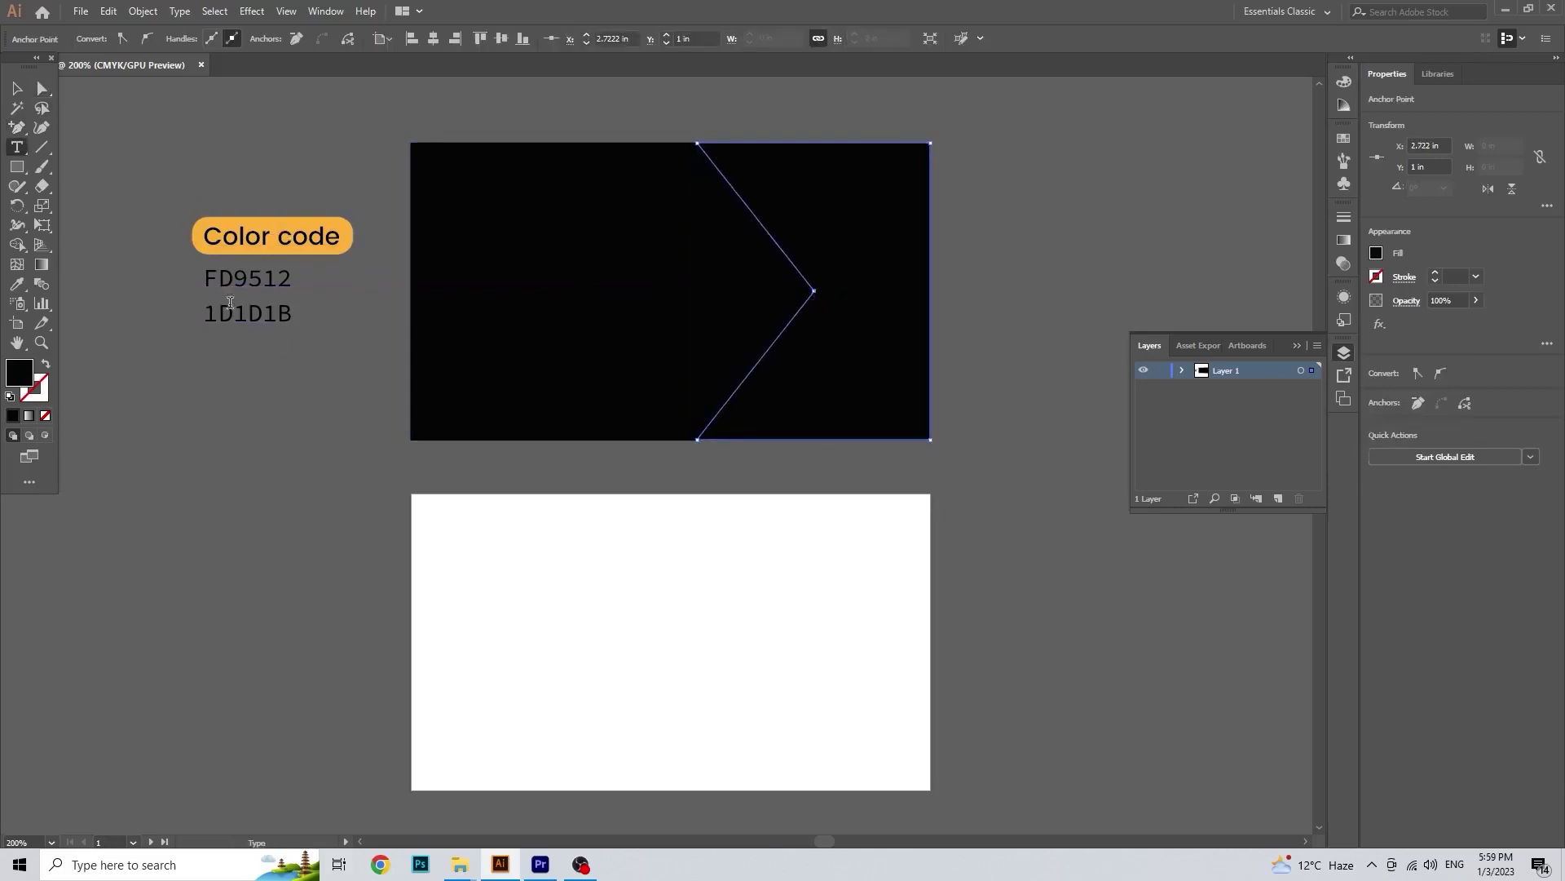
{"action": "left_click_drag", "start_coordinate": [206, 279], "coordinate": [325, 286]}
{"action": "key", "text": "Escape"}
{"action": "left_click", "coordinate": [619, 272]}
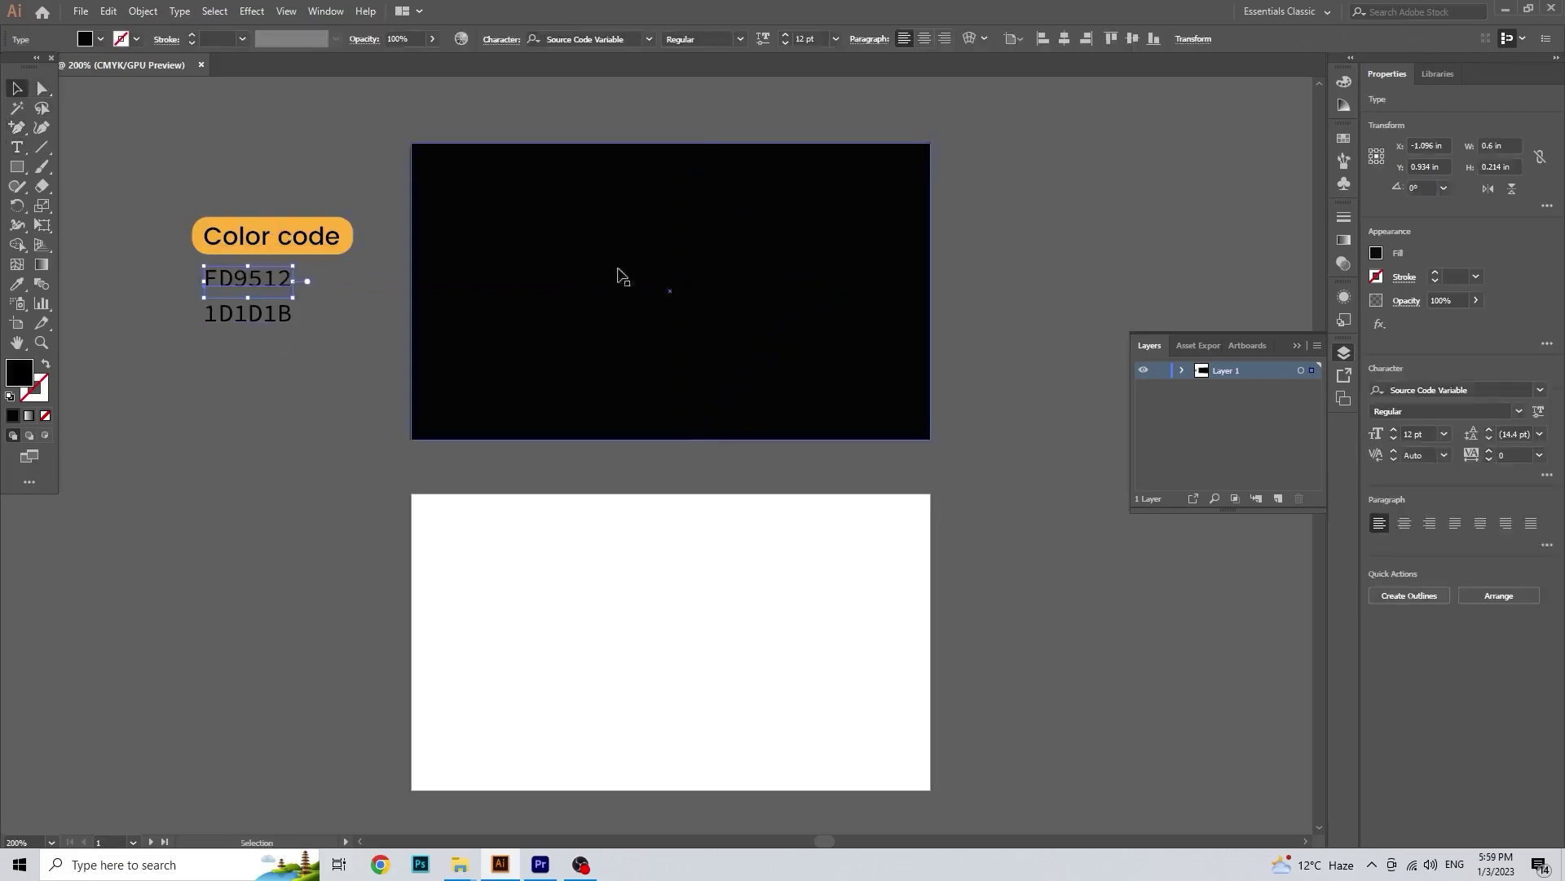
{"action": "double_click", "coordinate": [20, 373]}
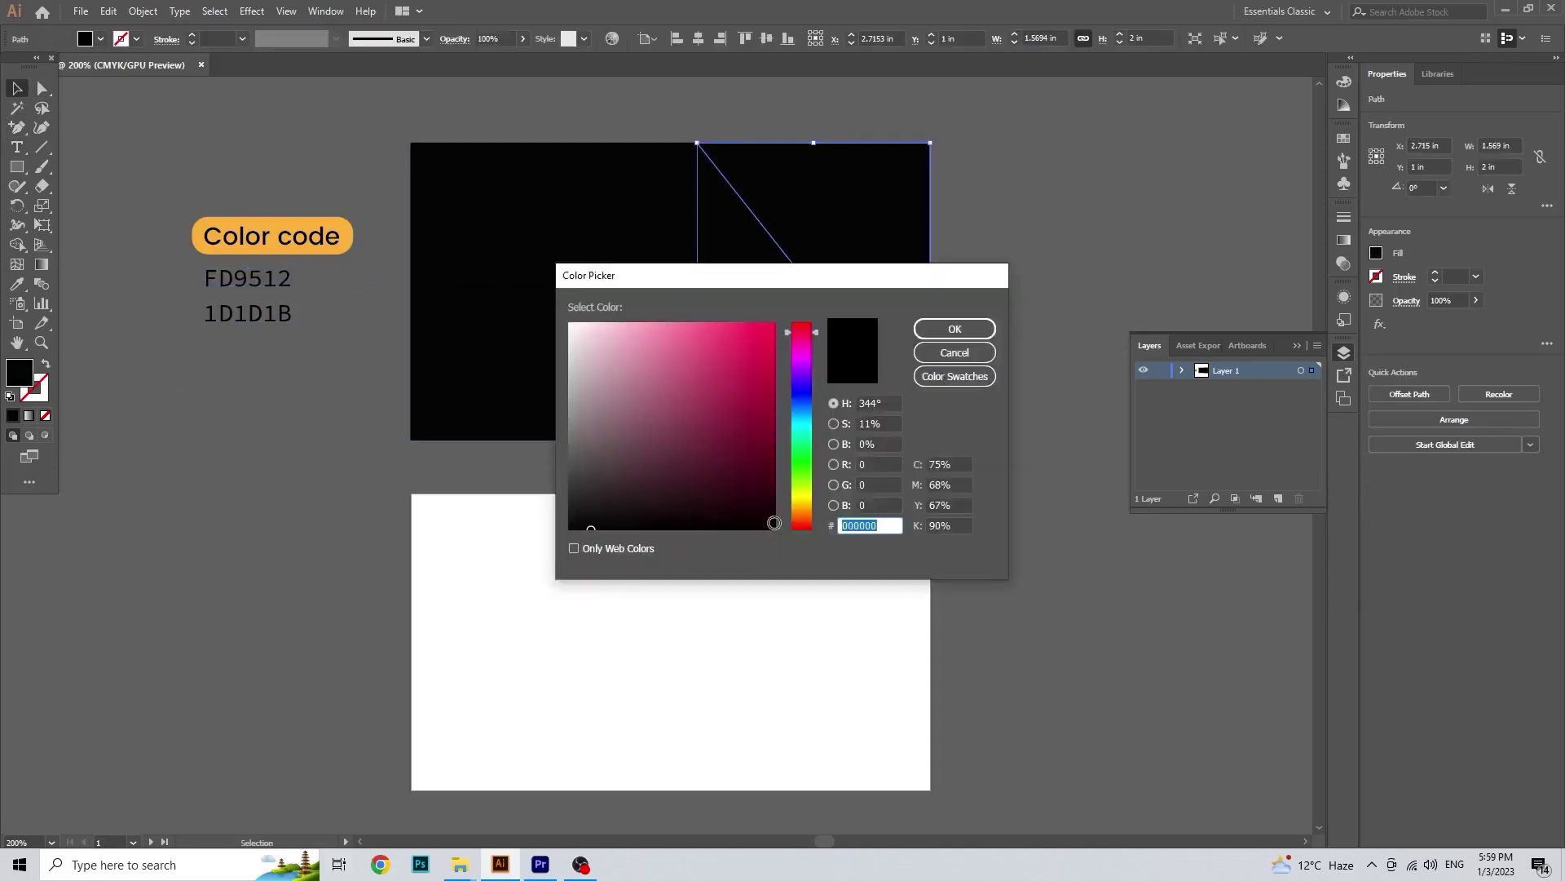
{"action": "left_click", "coordinate": [981, 335]}
{"action": "left_click", "coordinate": [304, 278]}
Step: Draw a hexagon with the Polygon tool starting at the arrow tip
{"action": "left_click_drag", "start_coordinate": [646, 475], "coordinate": [655, 495]}
{"action": "left_click_drag", "start_coordinate": [16, 166], "coordinate": [135, 225]}
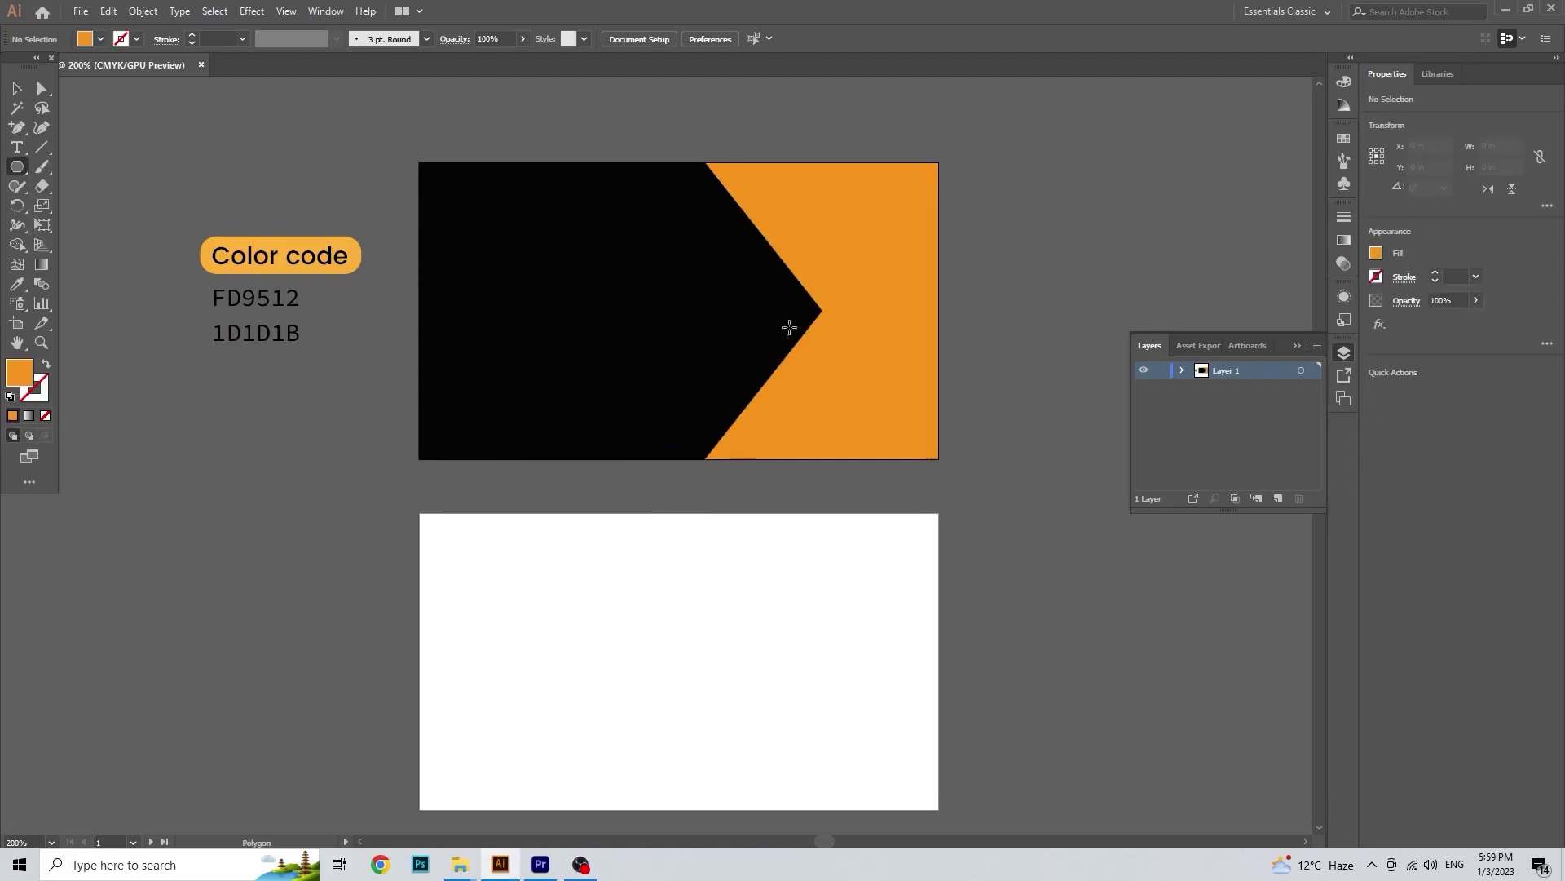
{"action": "left_click_drag", "start_coordinate": [820, 308], "coordinate": [894, 420]}
Step: Move the hexagon left over the arrow tip and shrink it from its corner
{"action": "key", "text": "v"}
{"action": "left_click_drag", "start_coordinate": [775, 308], "coordinate": [682, 313]}
{"action": "left_click", "coordinate": [733, 189]}
{"action": "left_click", "coordinate": [713, 389]}
{"action": "left_click_drag", "start_coordinate": [718, 429], "coordinate": [728, 426]}
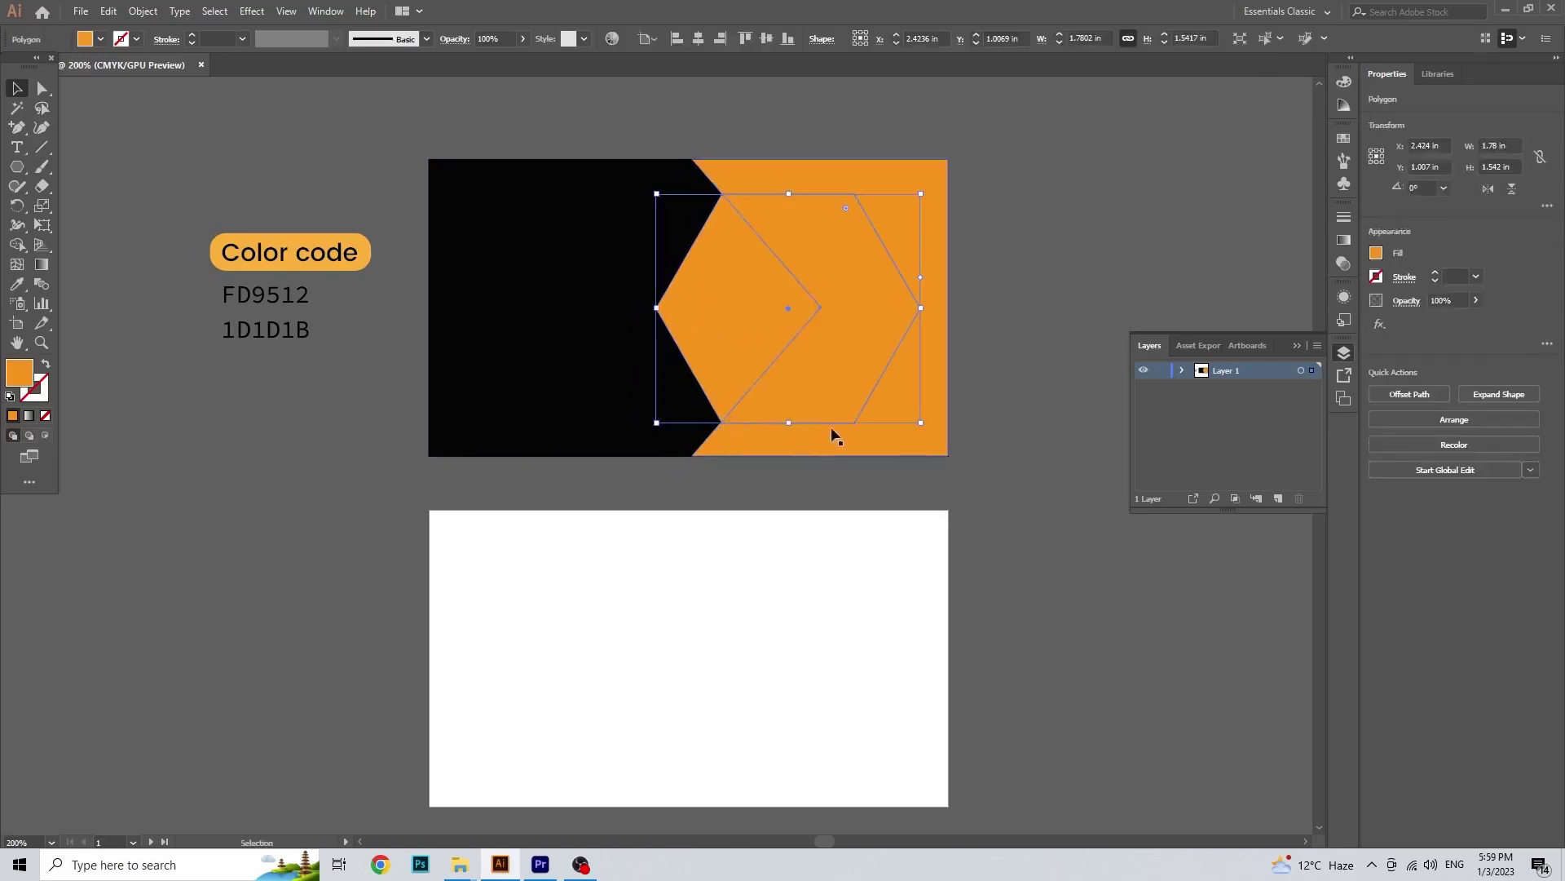
{"action": "key", "text": "a"}
{"action": "key", "text": "v"}
{"action": "left_click_drag", "start_coordinate": [919, 423], "coordinate": [888, 427]}
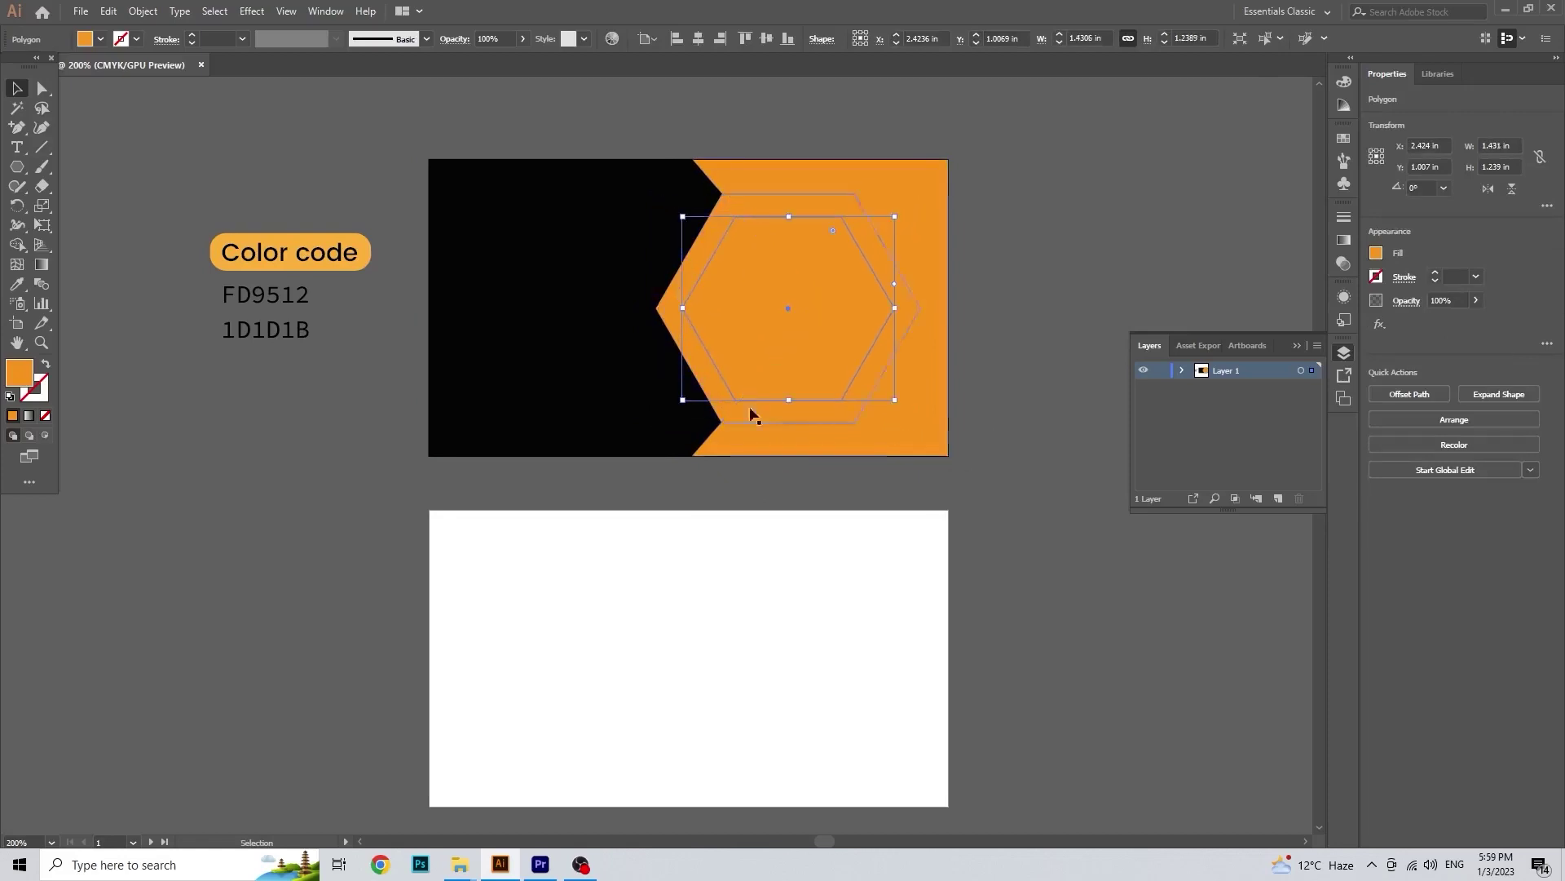
Step: Apply a Multiply drop shadow at 75% opacity with 0.1 in offsets to the hexagon
{"action": "left_click", "coordinate": [253, 13]}
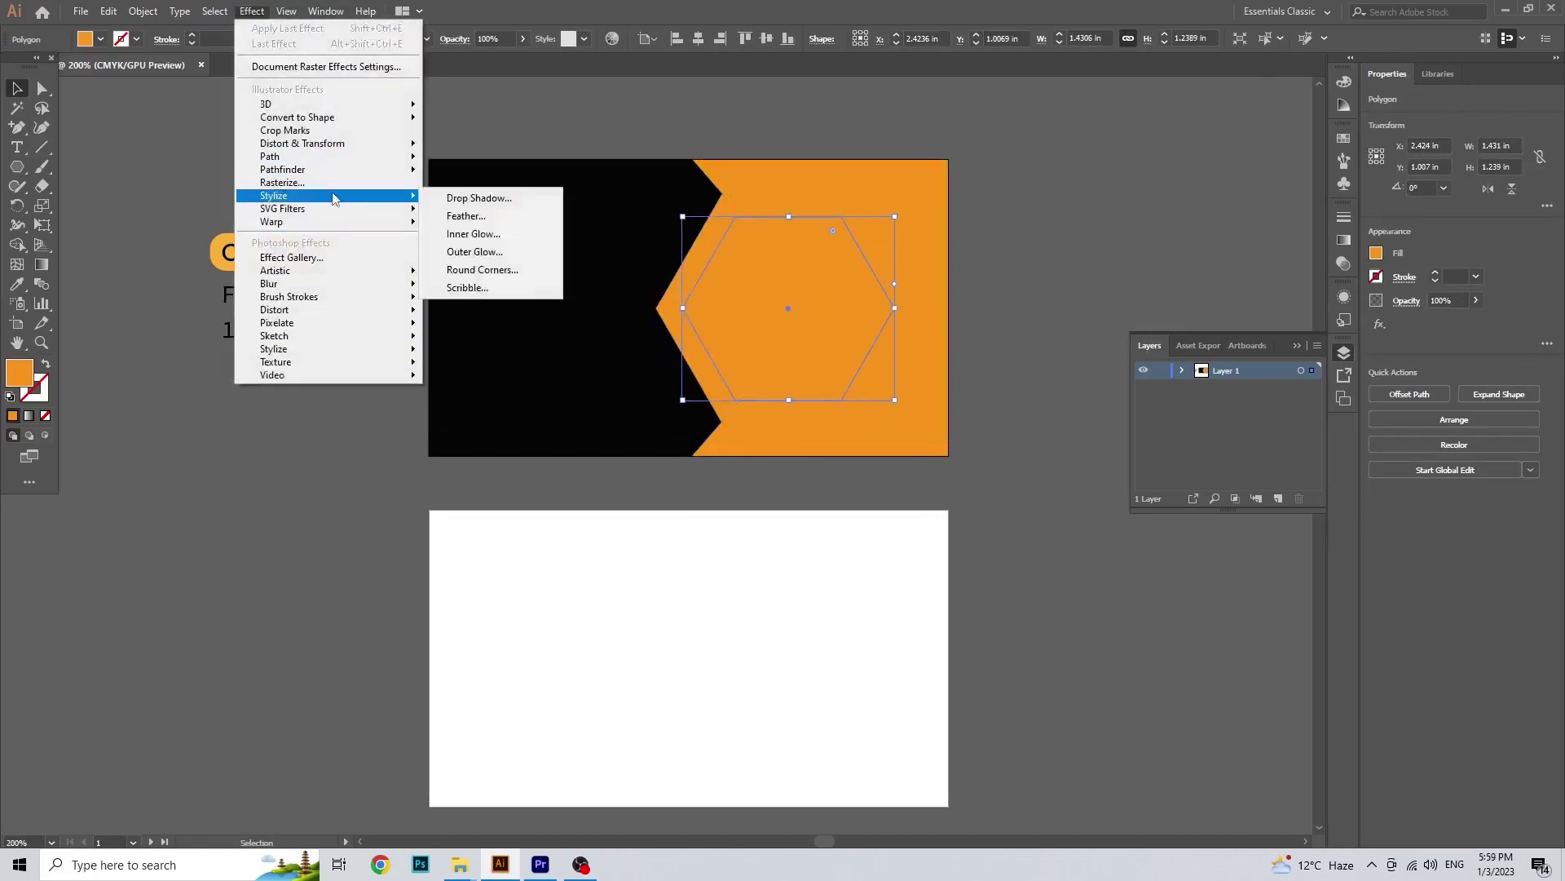
{"action": "left_click", "coordinate": [469, 199]}
{"action": "left_click", "coordinate": [1030, 538]}
{"action": "left_click", "coordinate": [1072, 455]}
{"action": "left_click", "coordinate": [1072, 446]}
{"action": "left_click", "coordinate": [1072, 429]}
{"action": "left_click", "coordinate": [1072, 430]}
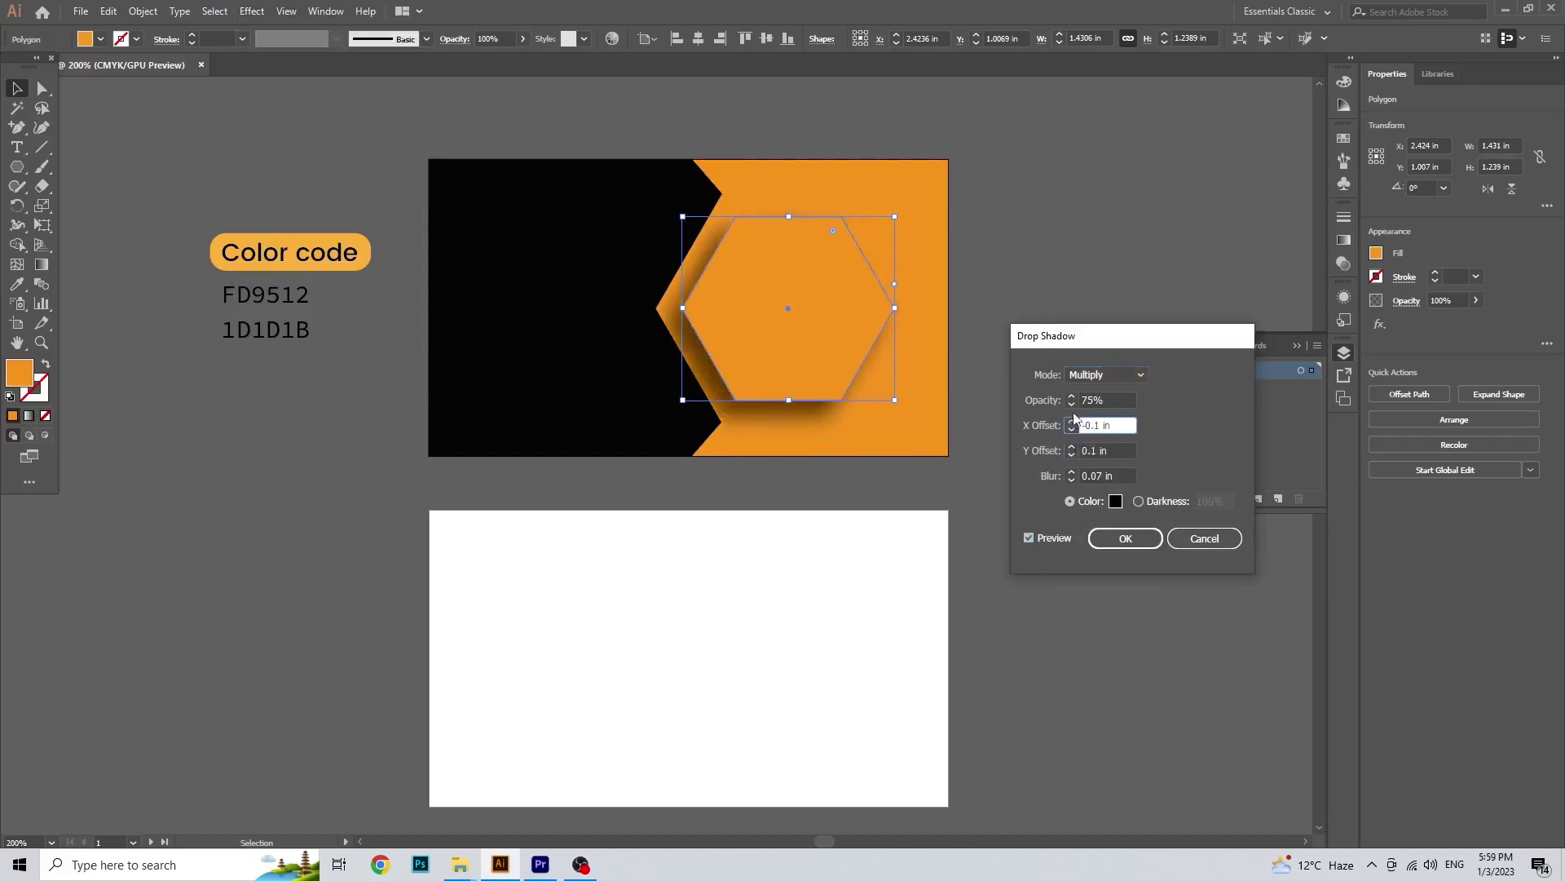
{"action": "left_click", "coordinate": [1072, 455]}
{"action": "left_click", "coordinate": [1072, 455]}
{"action": "left_click", "coordinate": [1125, 538]}
{"action": "left_click", "coordinate": [721, 258]}
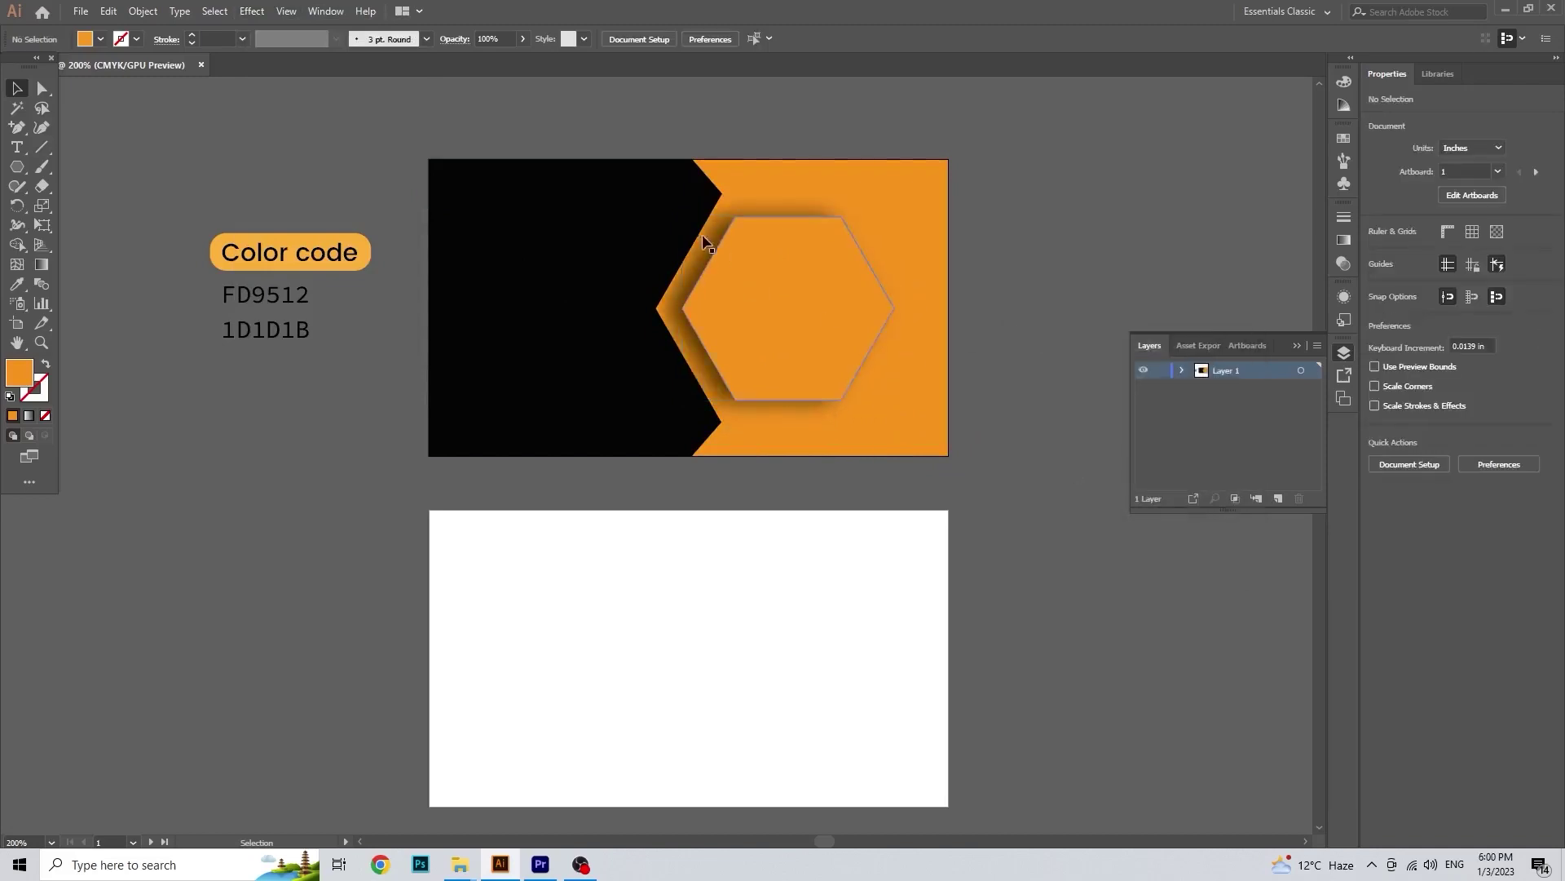
{"action": "left_click", "coordinate": [831, 329]}
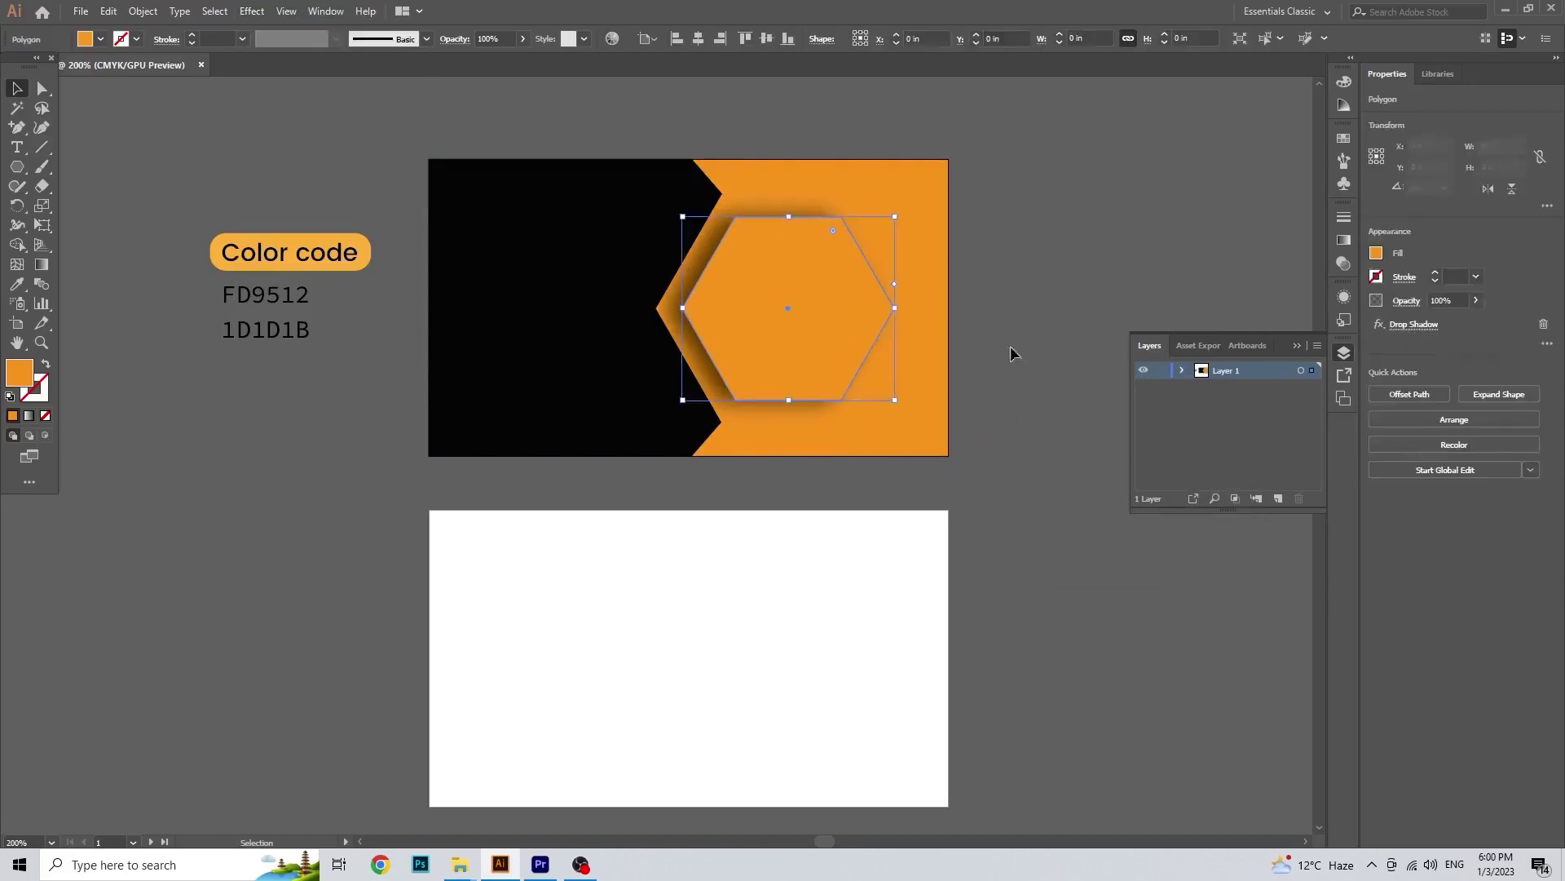
Step: Lock the shadowed hexagon in Layers and select the larger hexagon behind it
{"action": "left_click", "coordinate": [1182, 371]}
{"action": "left_click", "coordinate": [1161, 387]}
{"action": "left_click", "coordinate": [1291, 405]}
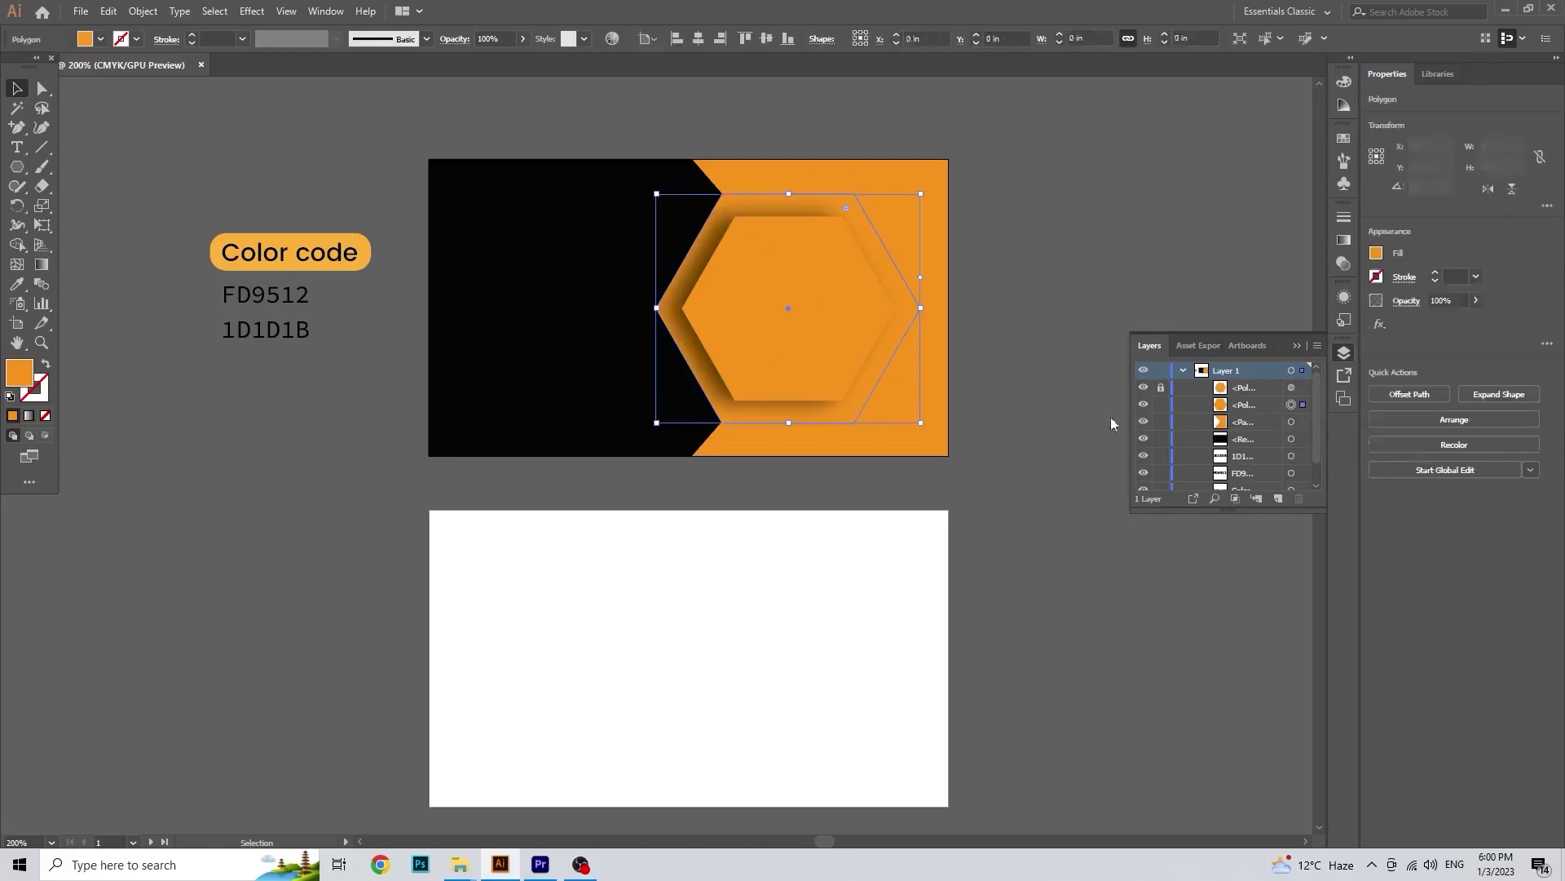
Step: Draw a right-pointing triangle with the Pen tool and swap its fill and stroke
{"action": "left_click_drag", "start_coordinate": [17, 126], "coordinate": [81, 126]}
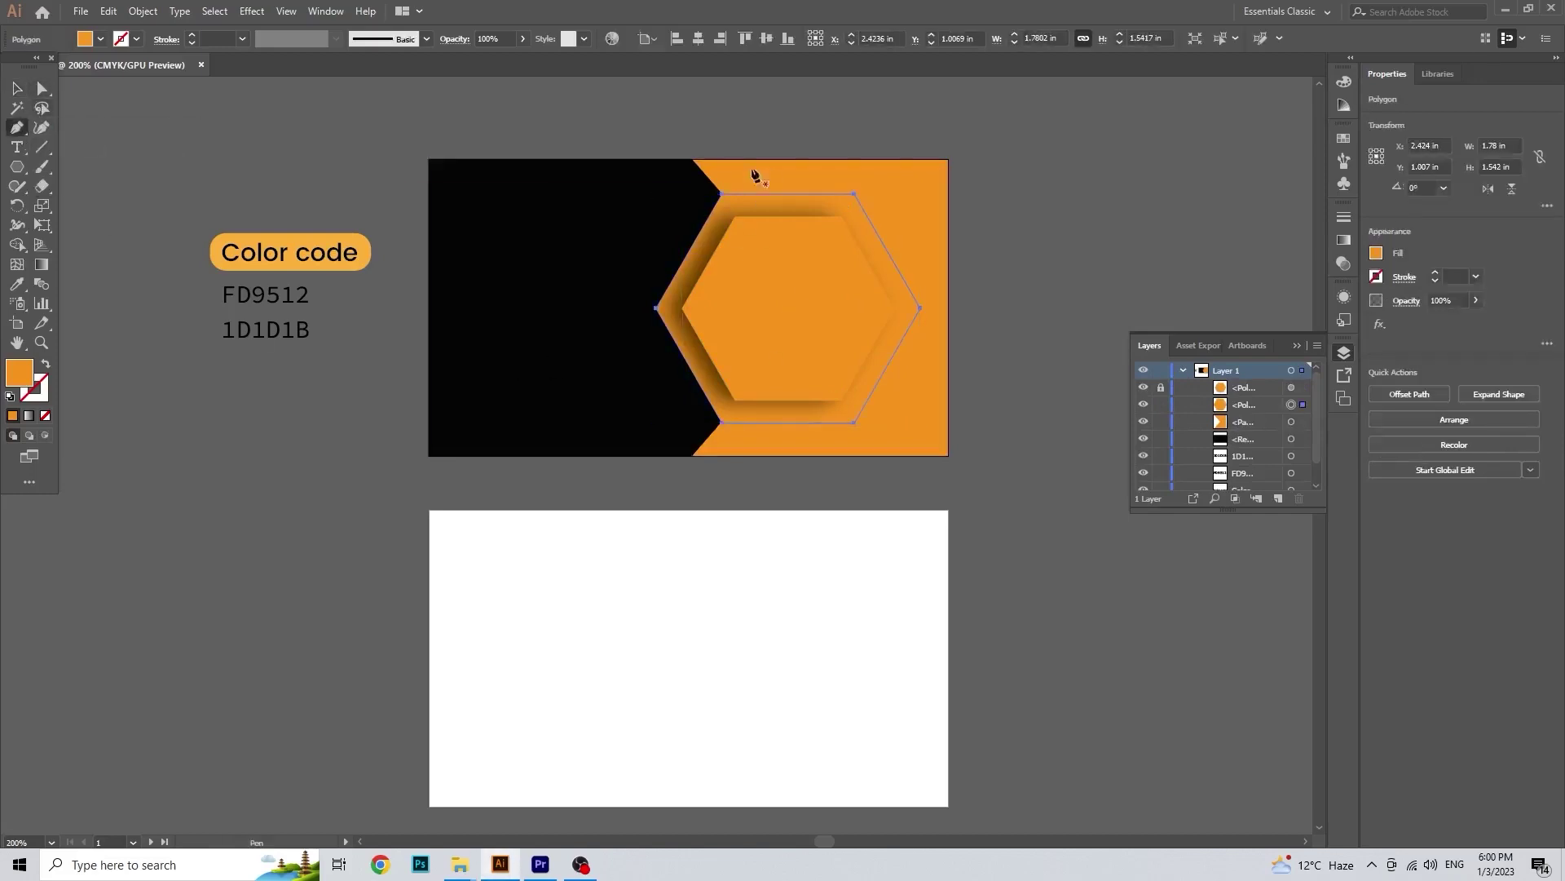
{"action": "left_click", "coordinate": [718, 188]}
{"action": "left_click", "coordinate": [820, 307]}
{"action": "left_click", "coordinate": [720, 422]}
{"action": "left_click", "coordinate": [18, 95]}
{"action": "left_click", "coordinate": [746, 248]}
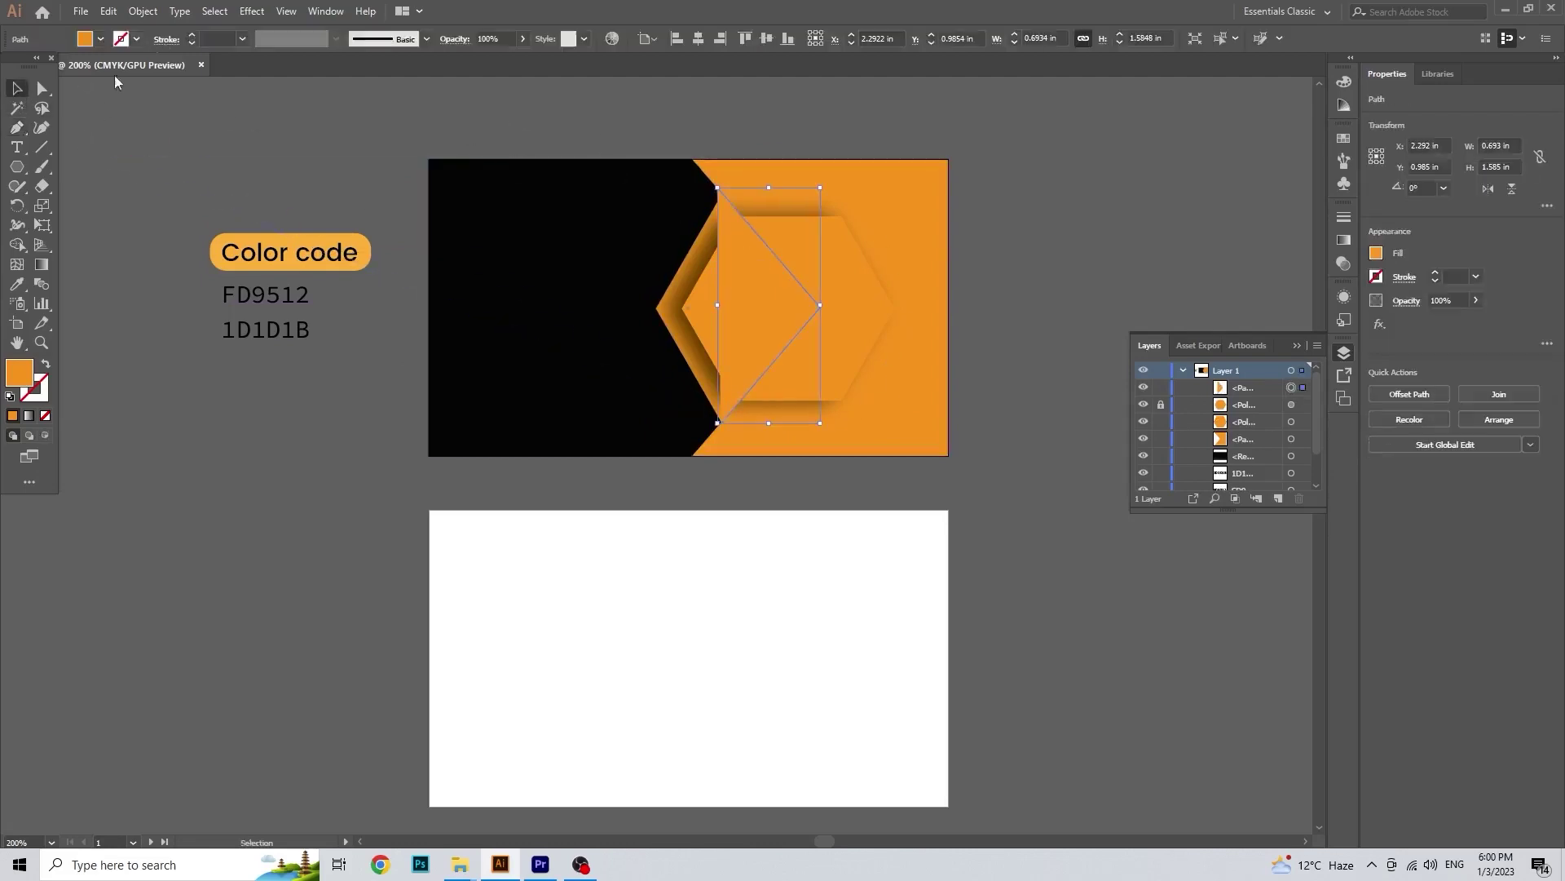
{"action": "left_click", "coordinate": [45, 361]}
Step: Cut the hexagon below with the triangle using Object > Path > Divide Objects Below
{"action": "left_click", "coordinate": [109, 11]}
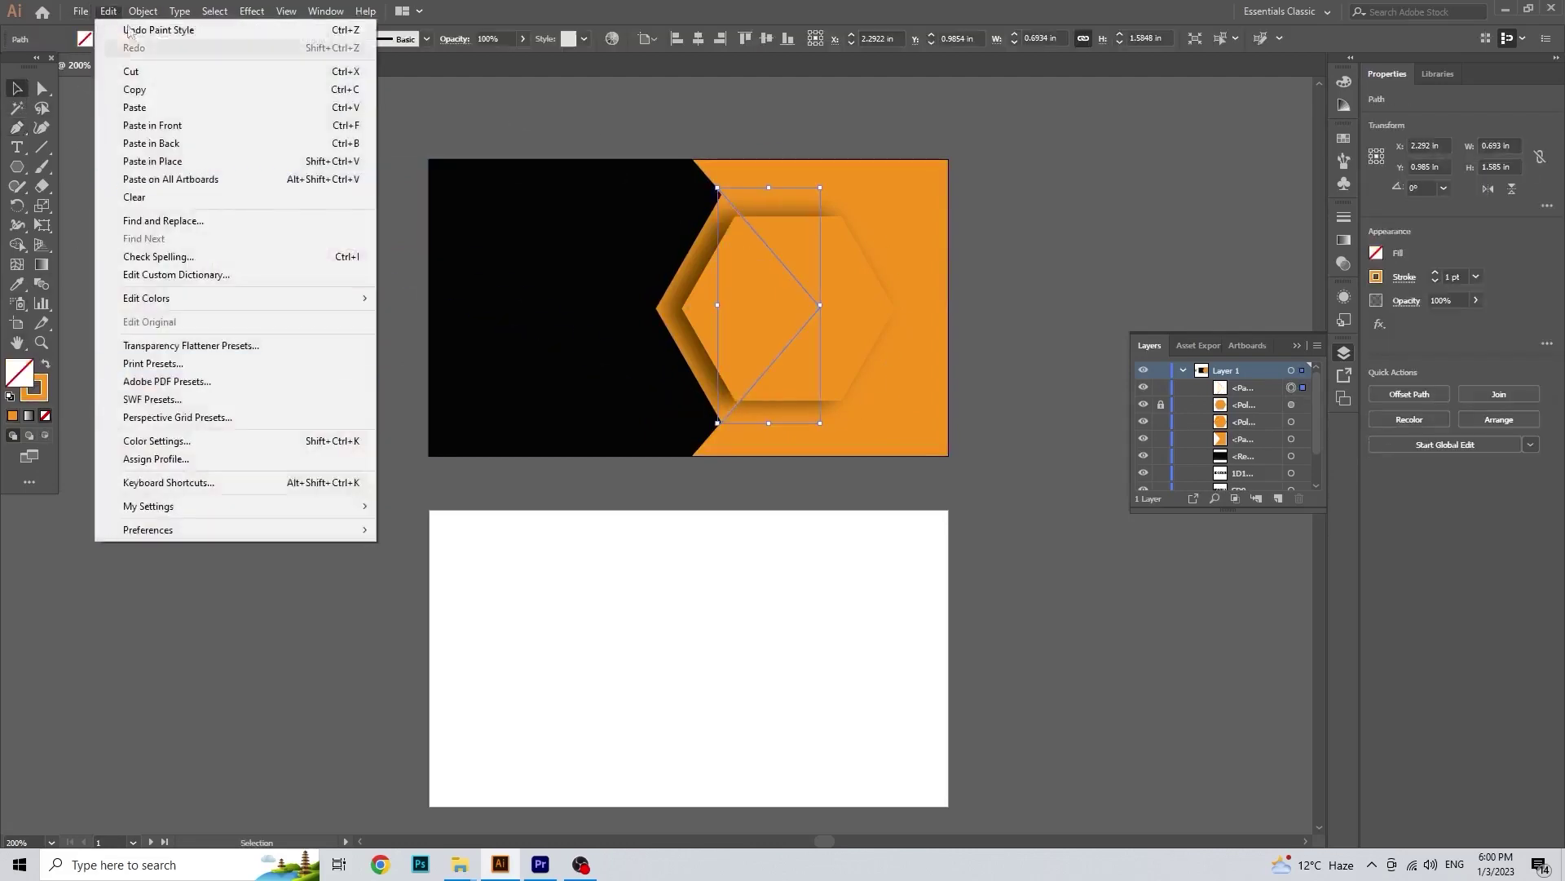
{"action": "mouse_move", "coordinate": [143, 10]}
{"action": "mouse_move", "coordinate": [245, 381]}
{"action": "left_click", "coordinate": [447, 536]}
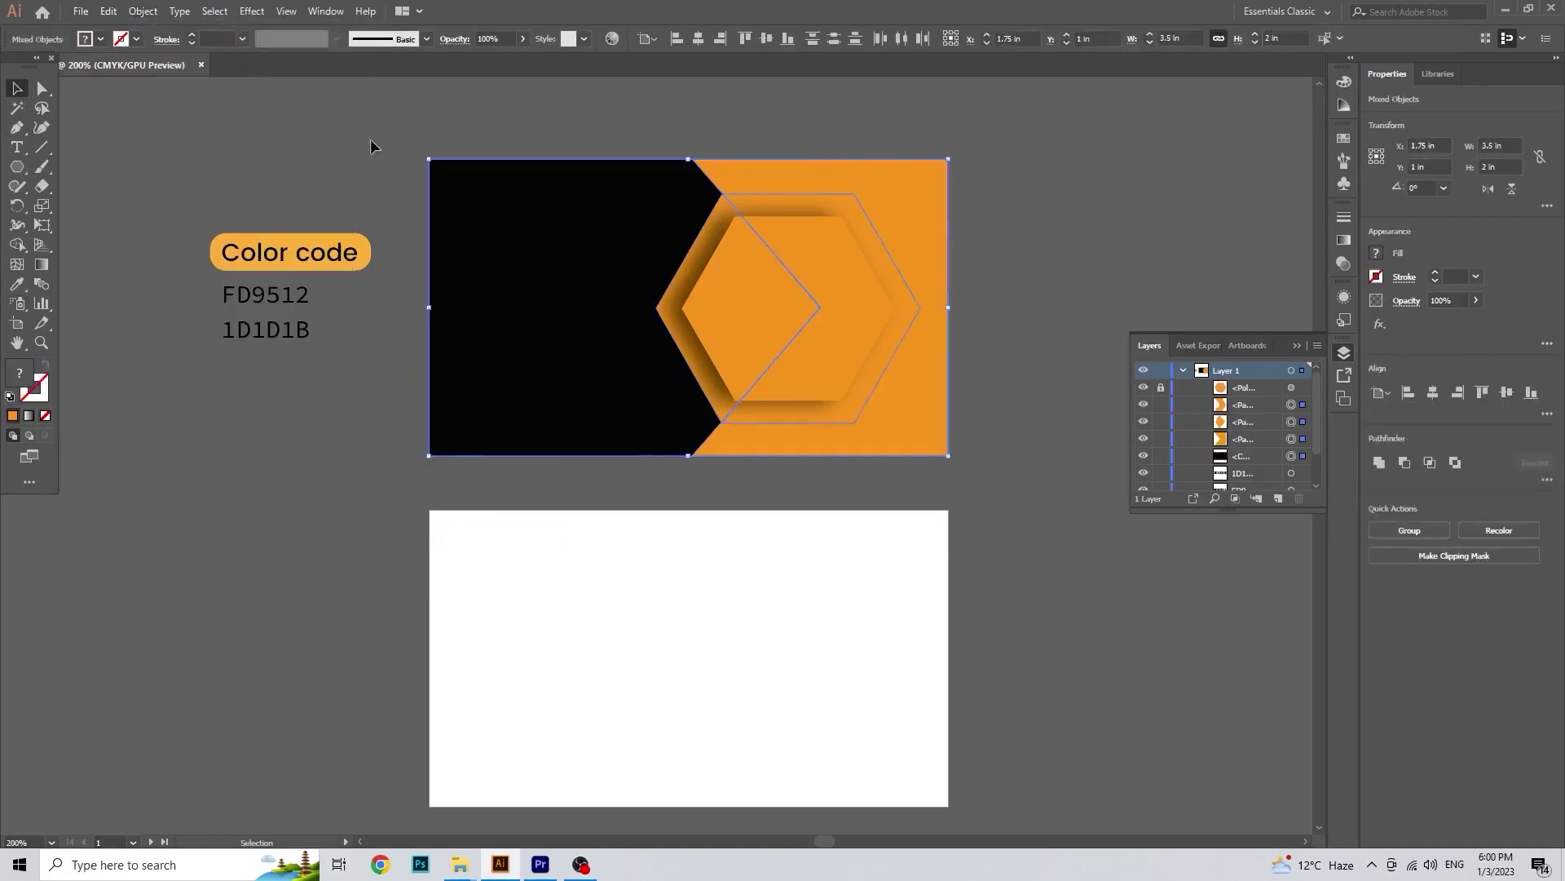
Step: Eyedrop the 1D1D1B black onto the outer hexagonal ring piece
{"action": "left_click", "coordinate": [796, 198]}
{"action": "left_click", "coordinate": [17, 284]}
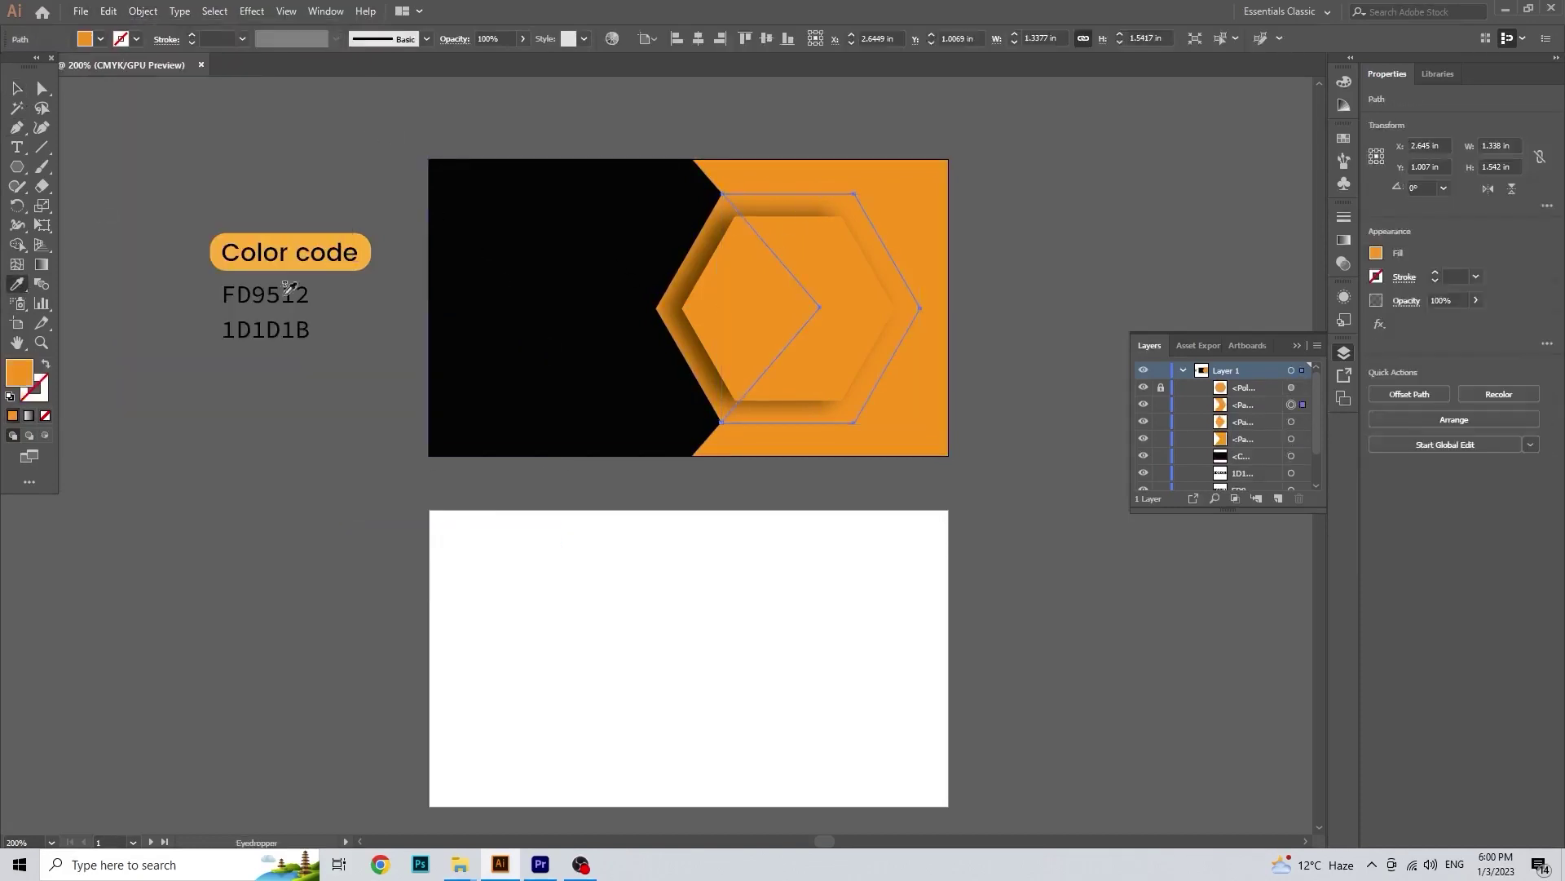
{"action": "left_click", "coordinate": [279, 295]}
{"action": "left_click", "coordinate": [17, 88]}
{"action": "left_click", "coordinate": [250, 132]}
{"action": "scroll", "coordinate": [554, 438], "scroll_direction": "right", "scroll_amount": 1}
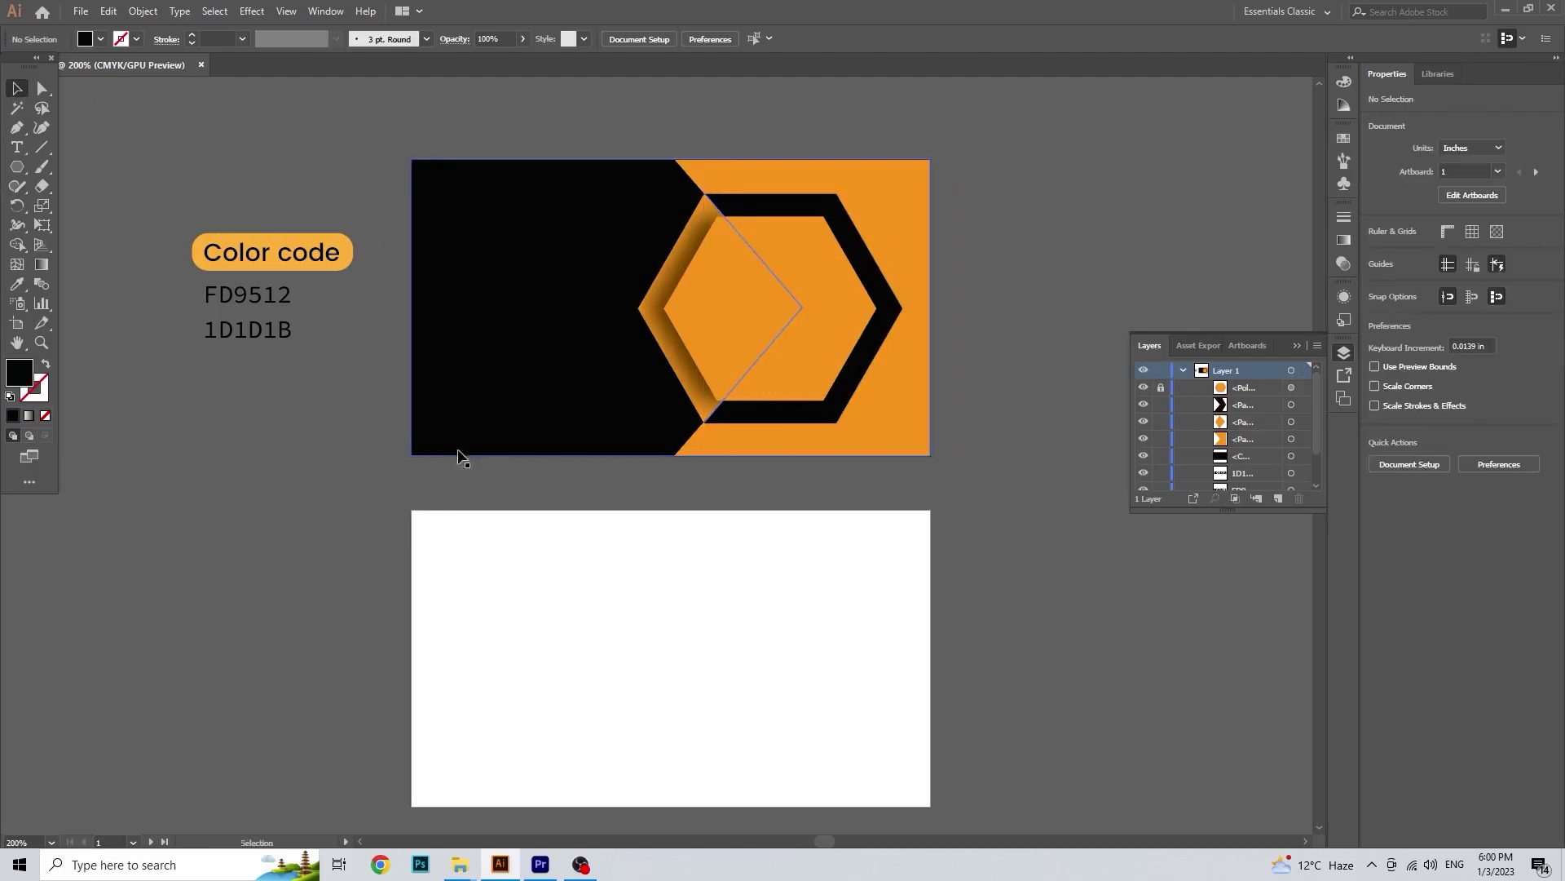
{"action": "scroll", "coordinate": [311, 368], "scroll_direction": "left", "scroll_amount": 1}
Step: Draw a thin orange bar on the black area's left edge and round its corners
{"action": "left_click_drag", "start_coordinate": [16, 166], "coordinate": [81, 164]}
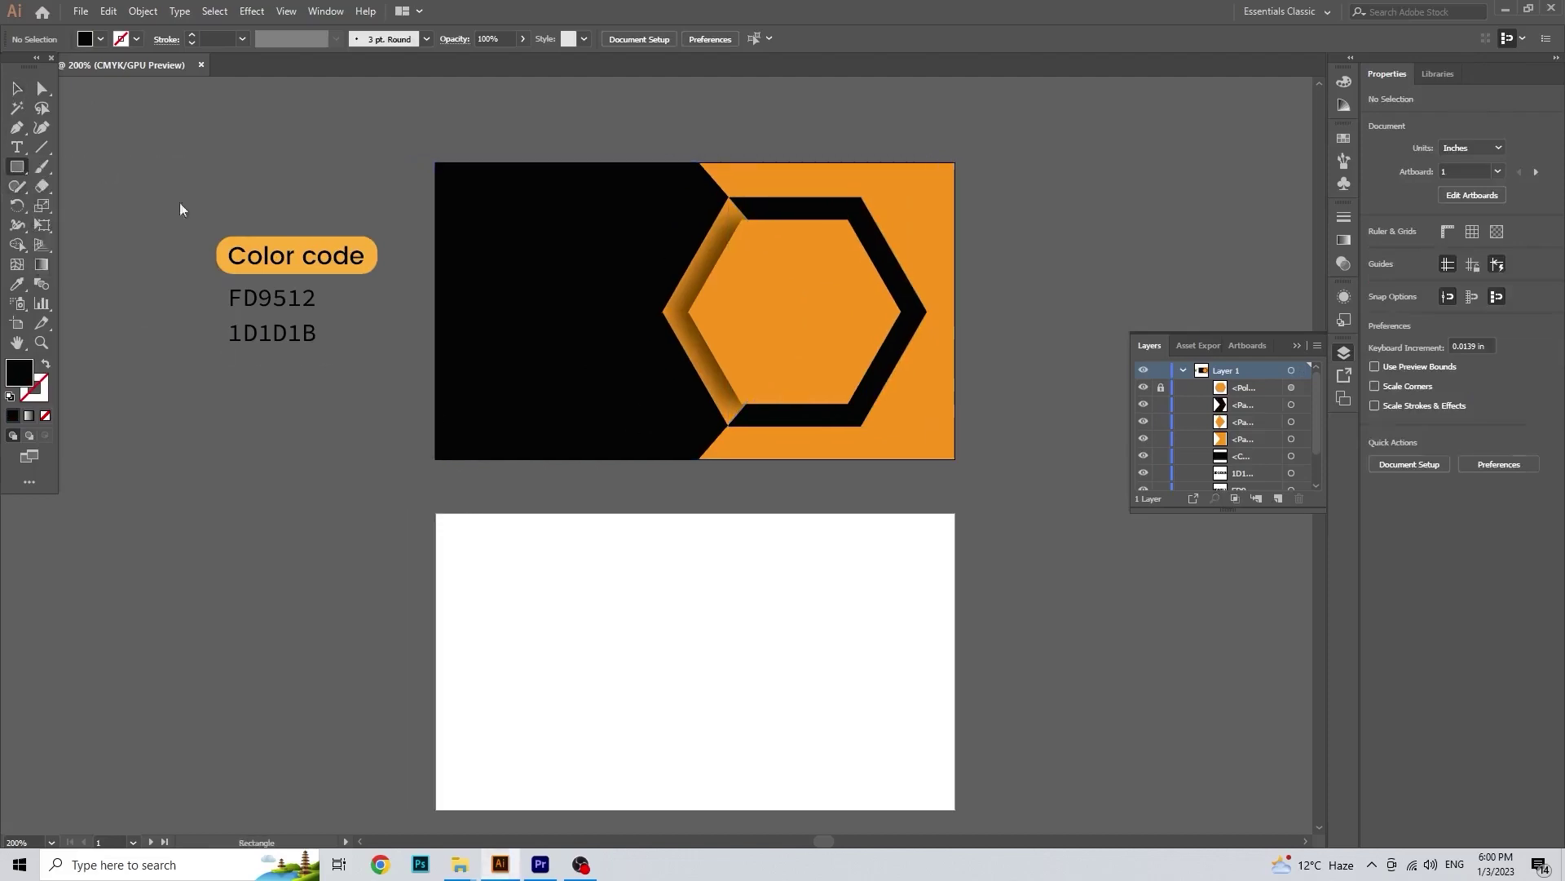
{"action": "left_click_drag", "start_coordinate": [439, 248], "coordinate": [453, 391]}
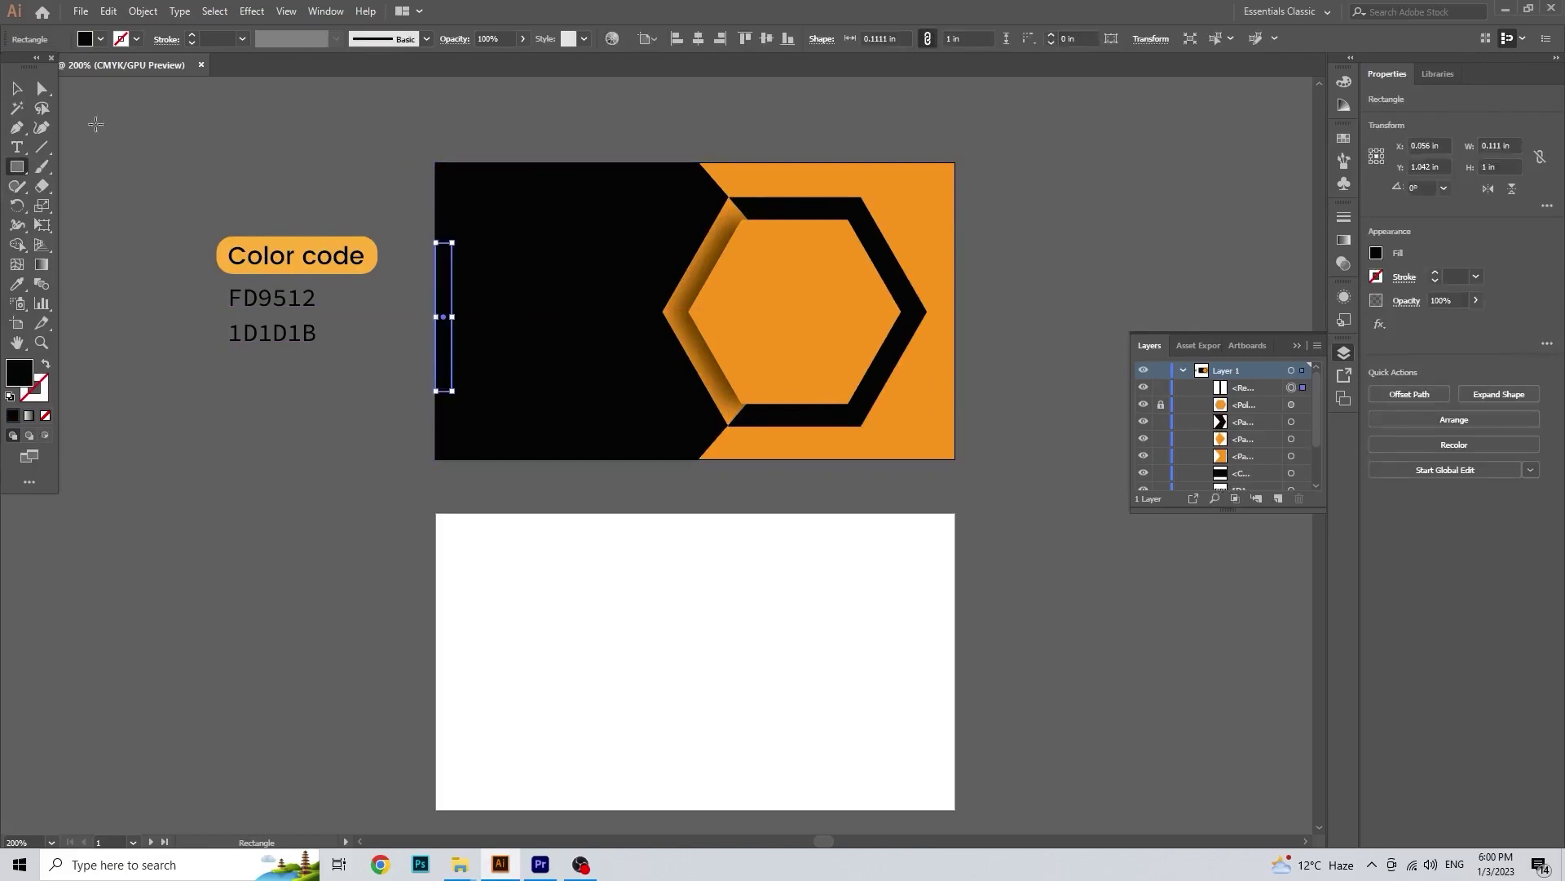
{"action": "left_click", "coordinate": [16, 283]}
{"action": "left_click", "coordinate": [245, 244]}
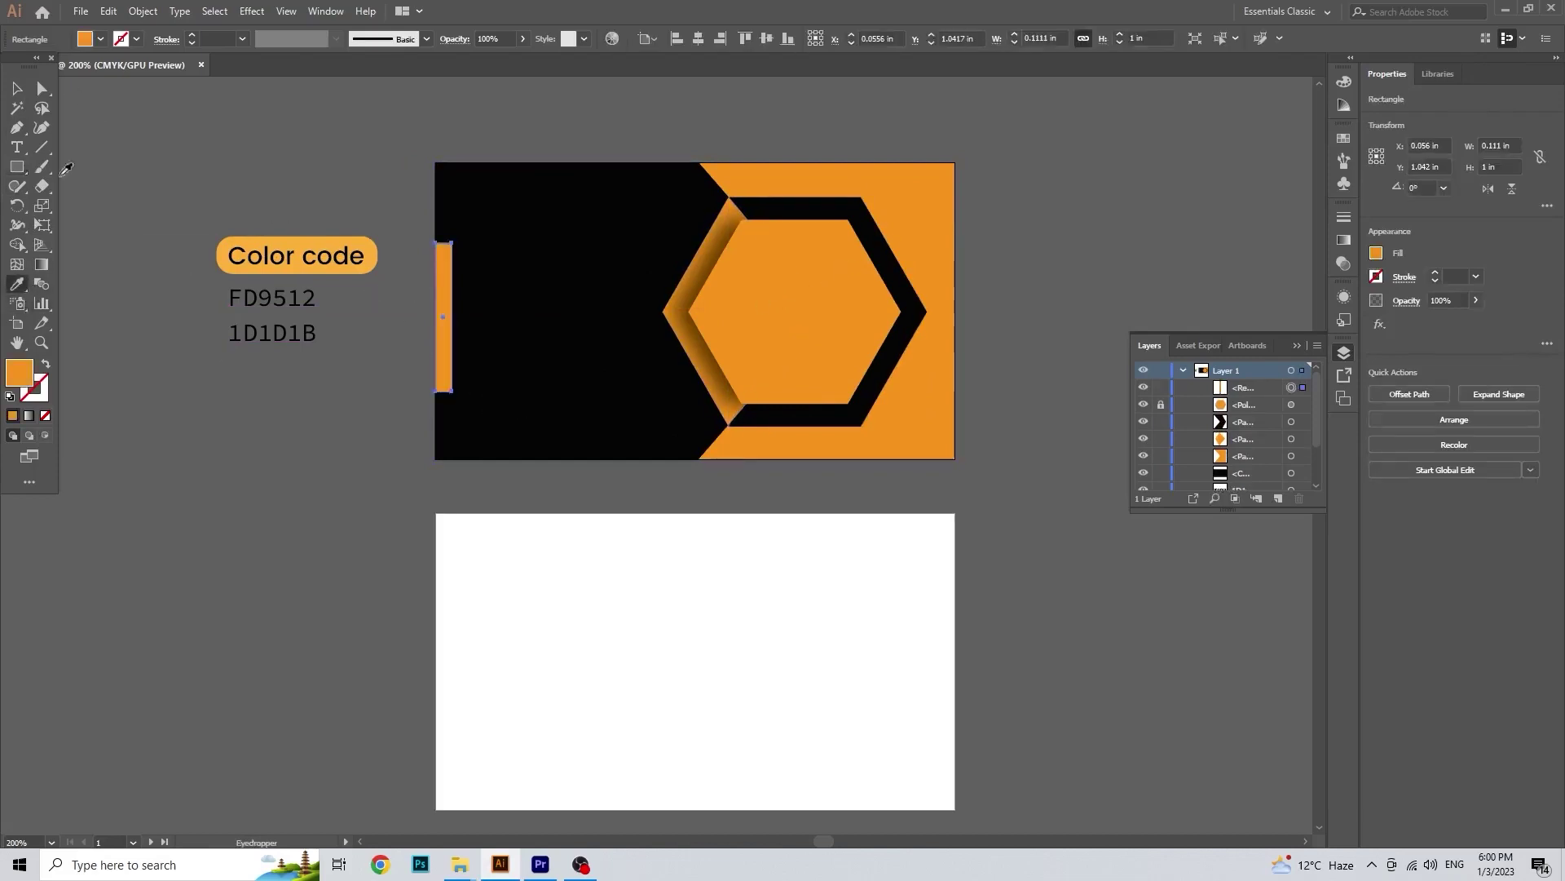
{"action": "left_click", "coordinate": [15, 88]}
{"action": "scroll", "coordinate": [438, 280], "scroll_direction": "up", "scroll_amount": 1}
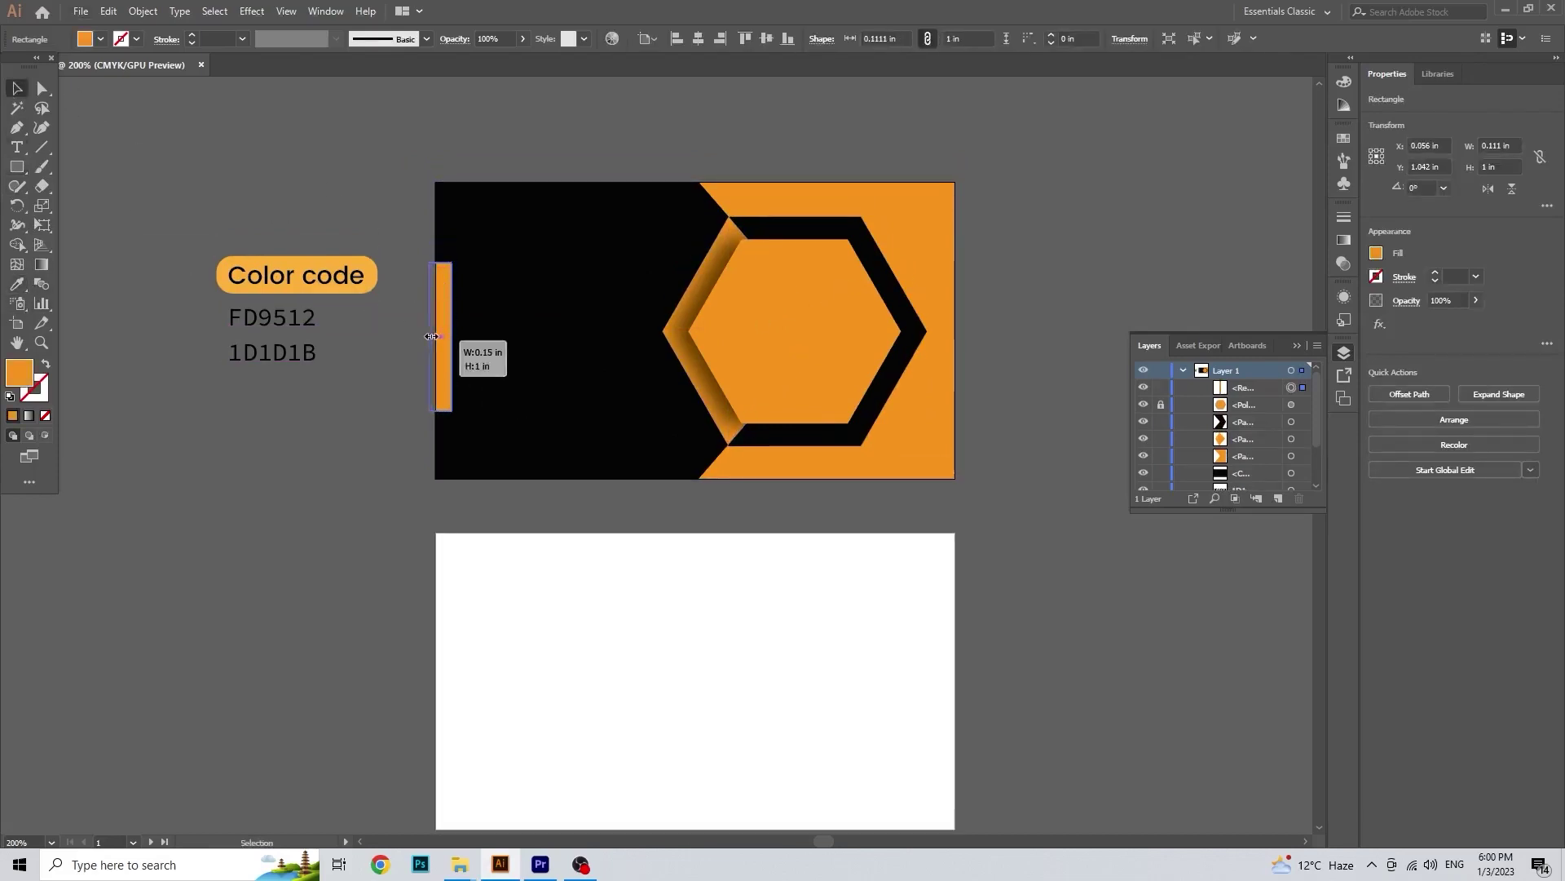
{"action": "key", "text": "a"}
{"action": "scroll", "coordinate": [441, 294], "scroll_direction": "up", "scroll_amount": 2}
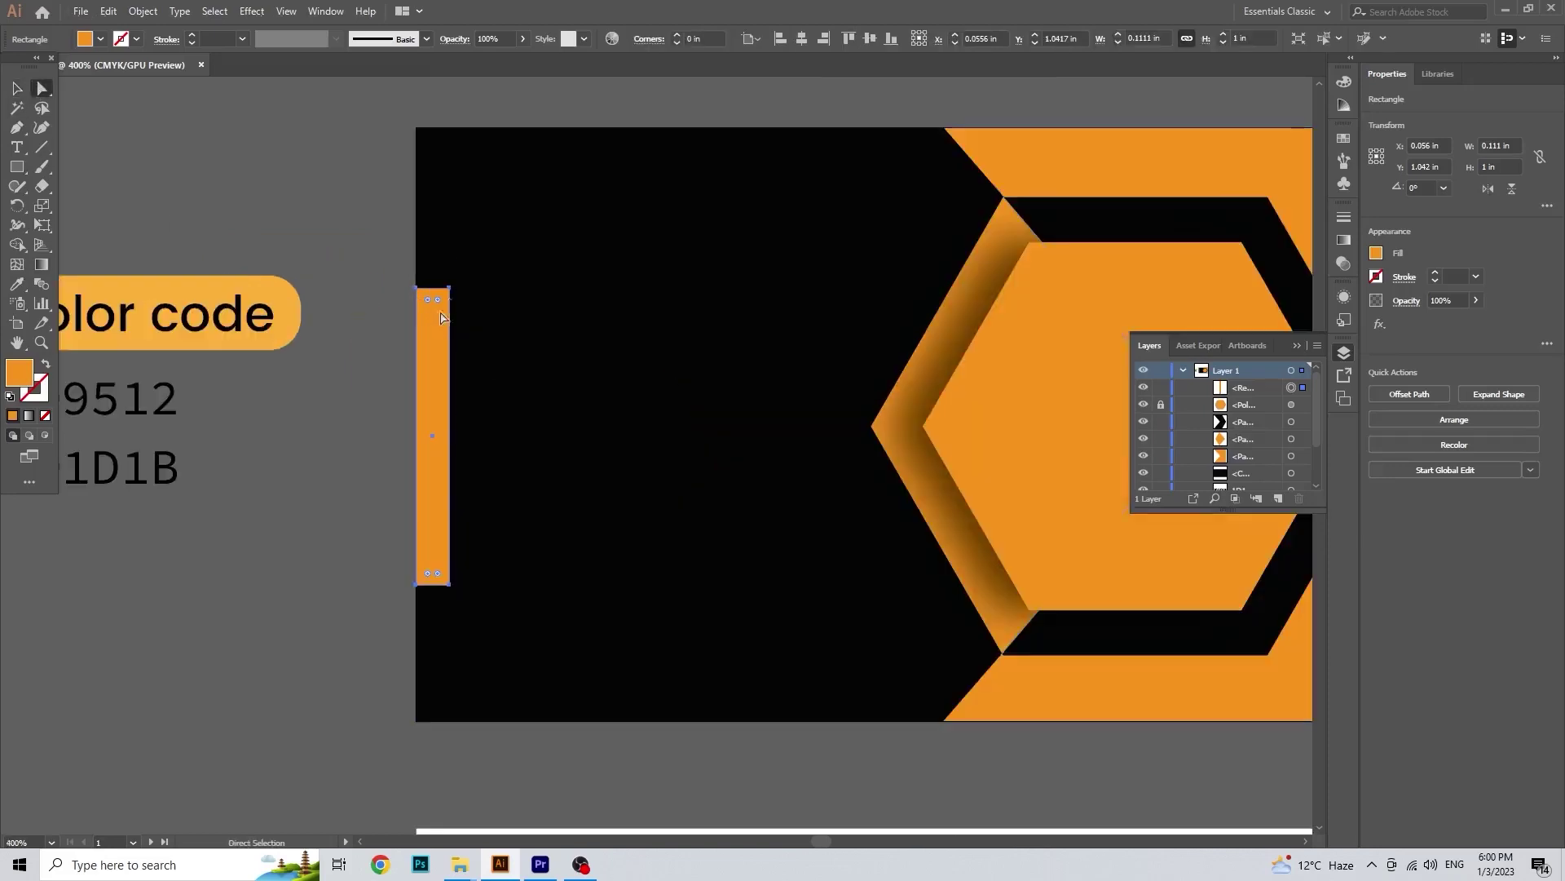
{"action": "left_click_drag", "start_coordinate": [438, 580], "coordinate": [434, 567]}
{"action": "left_click", "coordinate": [16, 88]}
{"action": "left_click", "coordinate": [277, 228]}
{"action": "scroll", "coordinate": [277, 229], "scroll_direction": "down", "scroll_amount": 1}
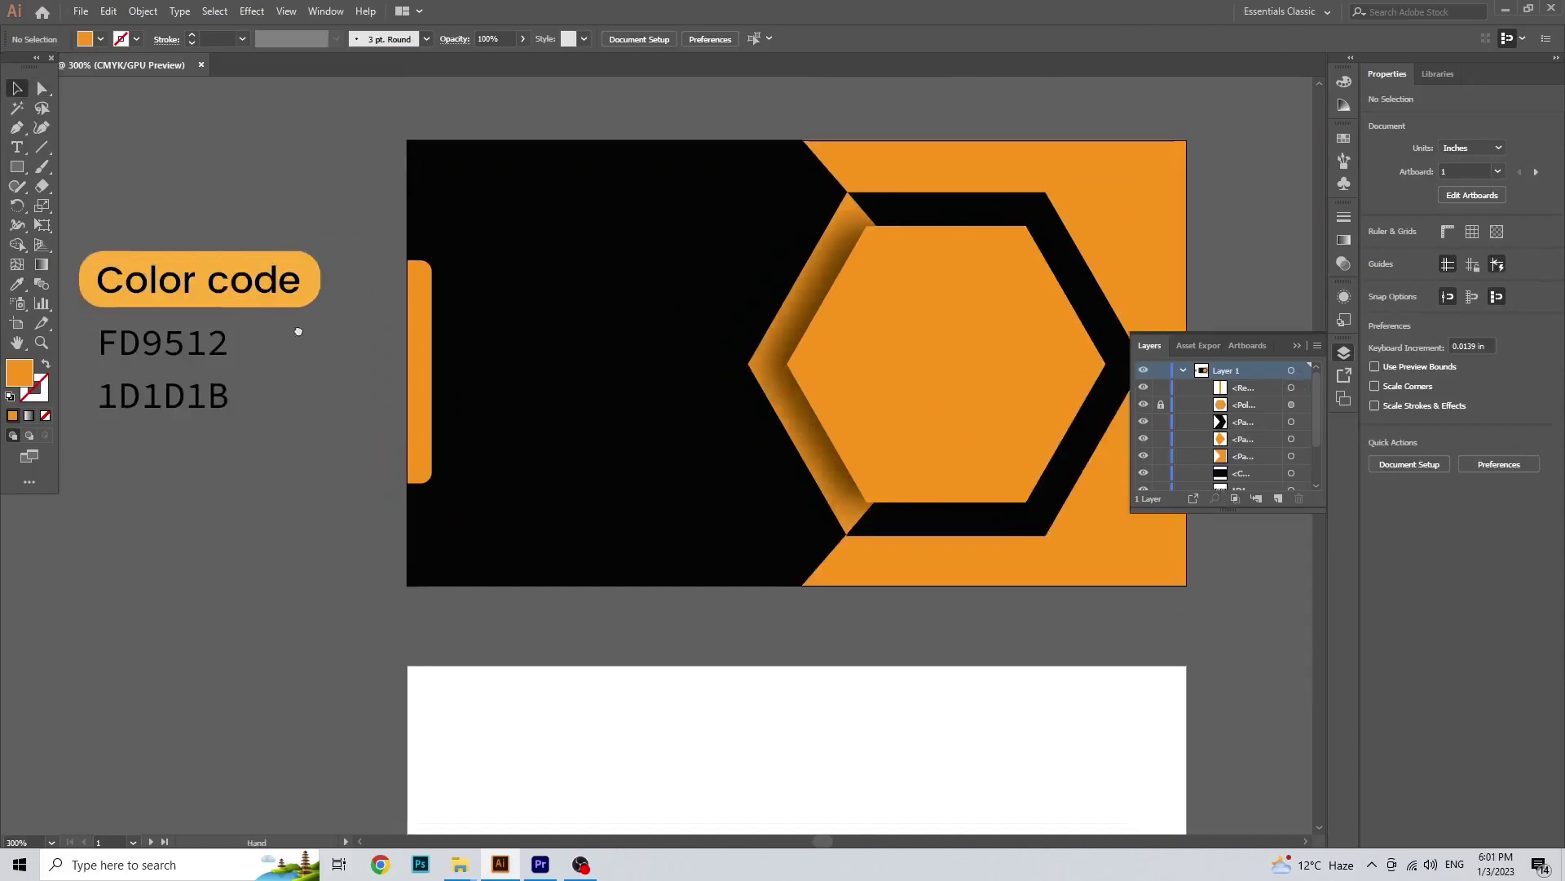
Step: Draw a square in the black area, centre it vertically, and round its corners
{"action": "left_click_drag", "start_coordinate": [16, 166], "coordinate": [77, 167]}
{"action": "left_click_drag", "start_coordinate": [519, 288], "coordinate": [668, 440]}
{"action": "key", "text": "v"}
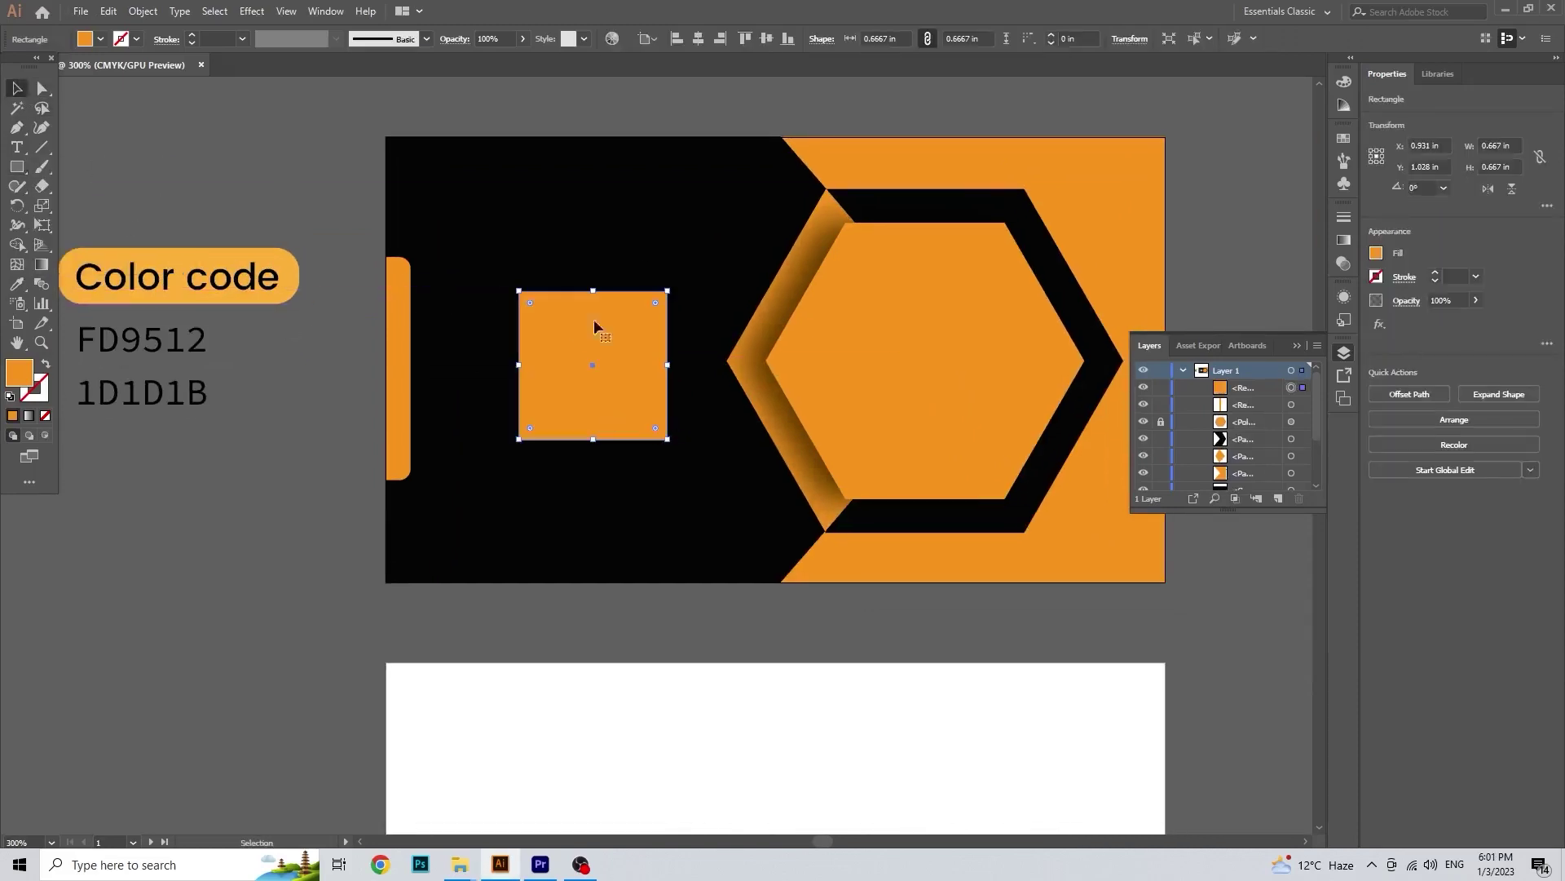
{"action": "left_click", "coordinate": [766, 38]}
{"action": "left_click", "coordinate": [398, 359]}
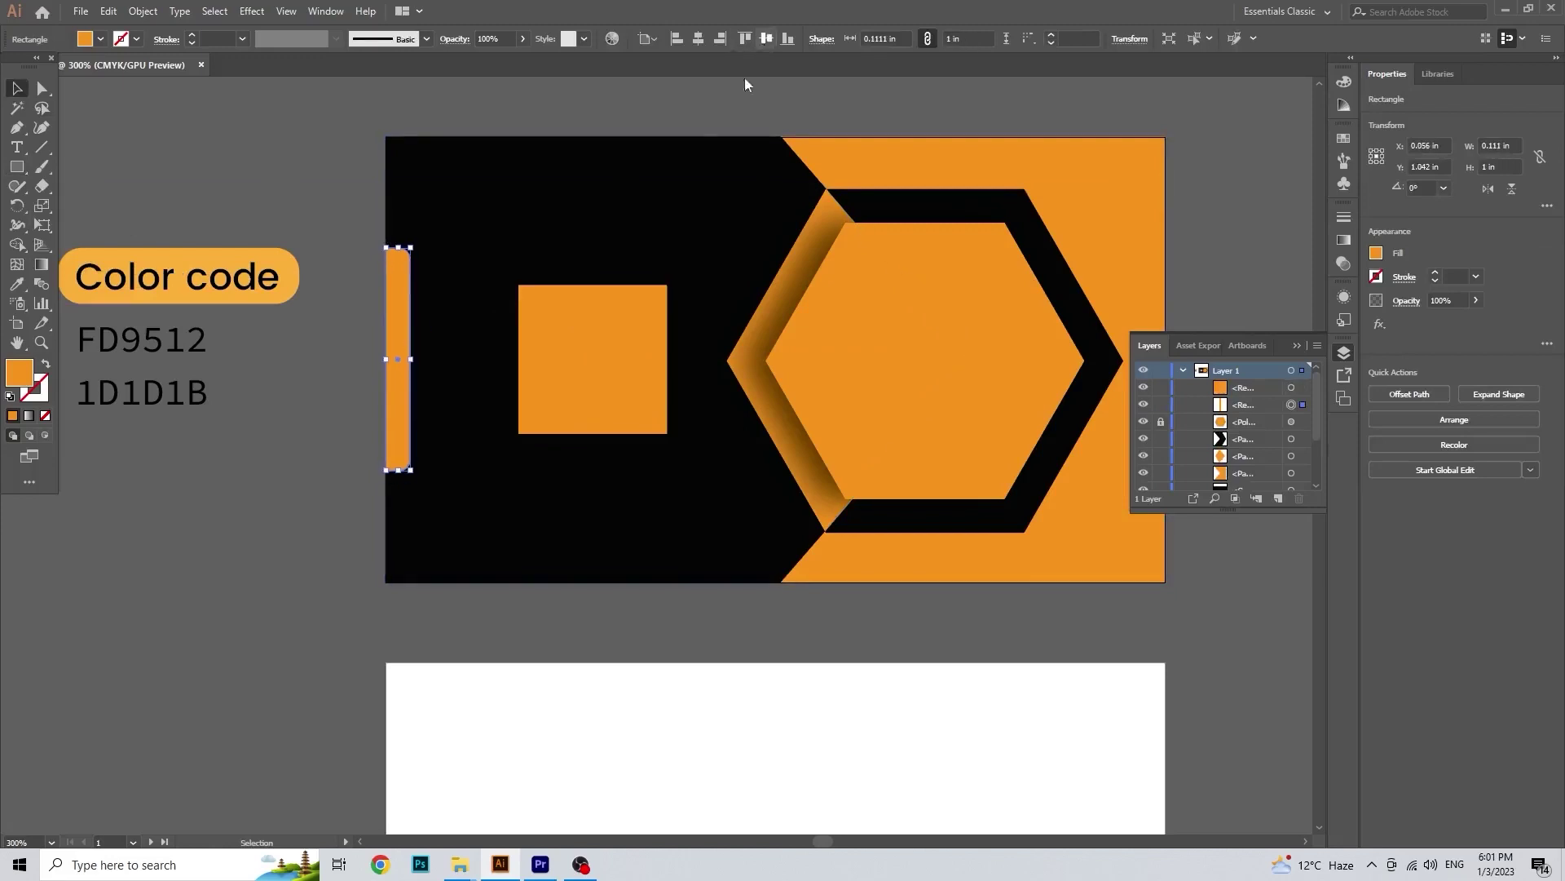
{"action": "scroll", "coordinate": [431, 237], "scroll_direction": "down", "scroll_amount": 1}
{"action": "left_click", "coordinate": [562, 347]}
{"action": "left_click_drag", "start_coordinate": [566, 346], "coordinate": [503, 338]}
{"action": "left_click", "coordinate": [563, 432]}
{"action": "scroll", "coordinate": [629, 444], "scroll_direction": "down", "scroll_amount": 1}
{"action": "scroll", "coordinate": [629, 444], "scroll_direction": "right", "scroll_amount": 1}
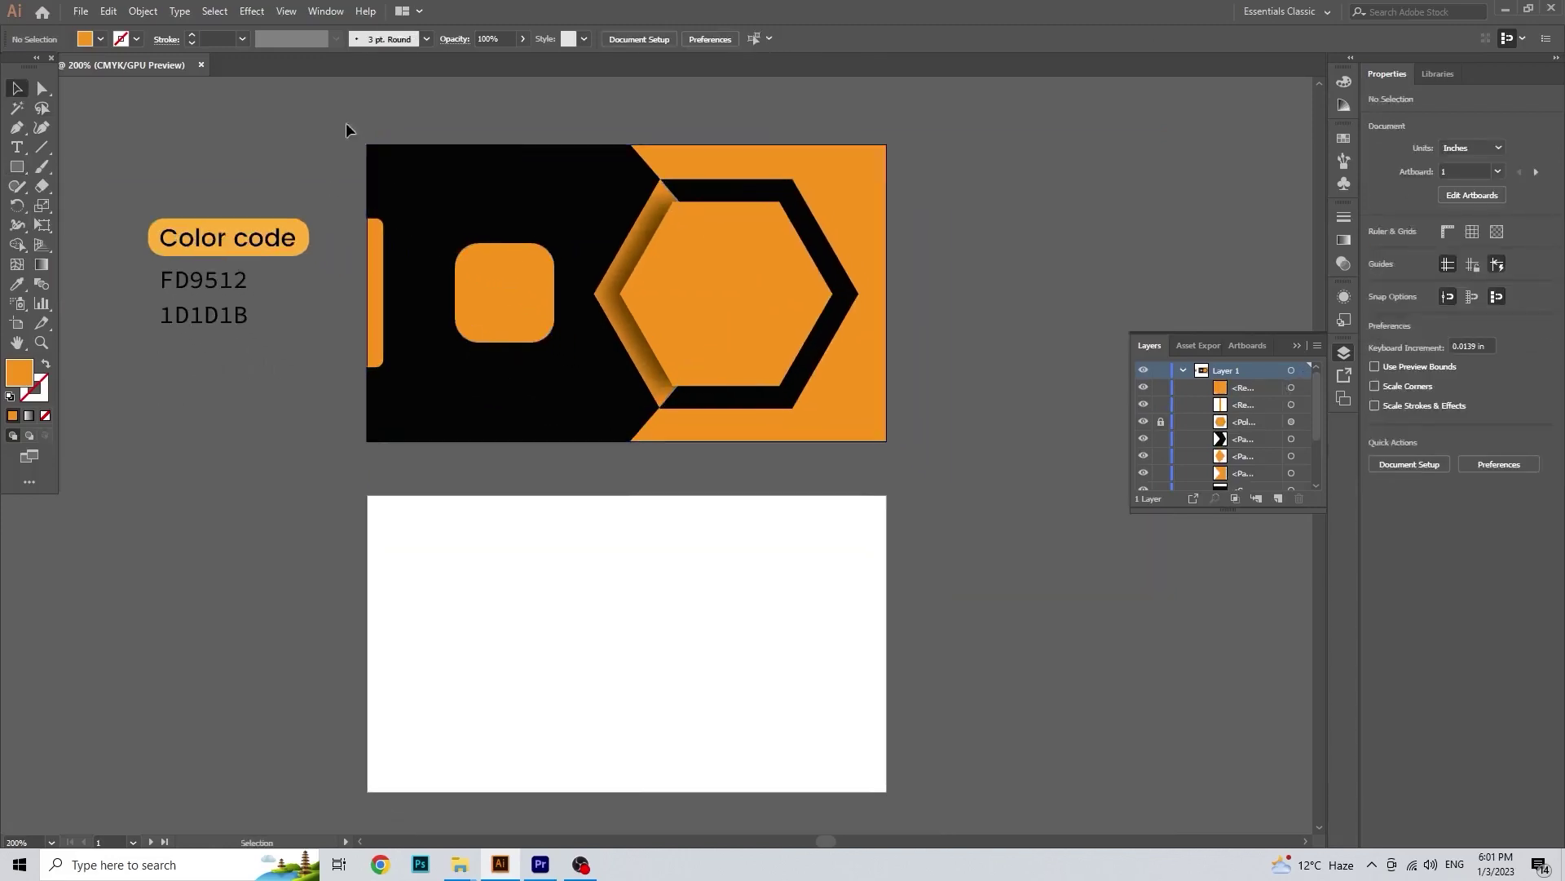
{"action": "key", "text": "ctrl+a"}
Step: Try copying the front artwork down and reflecting it, then cancel and undo the copy
{"action": "left_click", "coordinate": [693, 321], "text": "shift"}
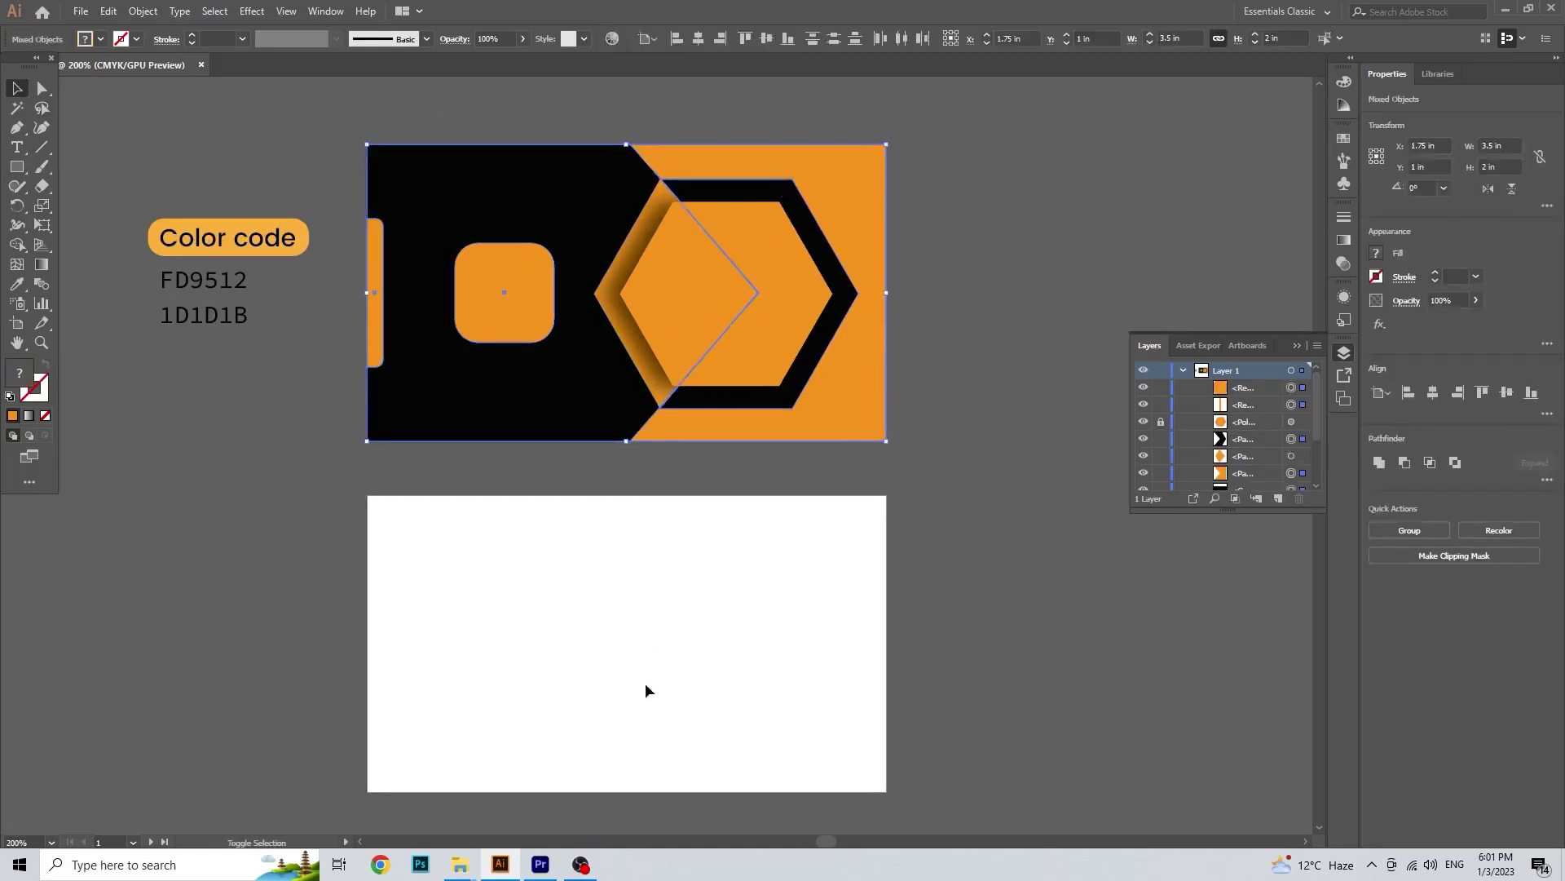
{"action": "left_click", "coordinate": [345, 129]}
{"action": "key", "text": "ctrl+a"}
{"action": "left_click_drag", "start_coordinate": [685, 308], "coordinate": [682, 651]}
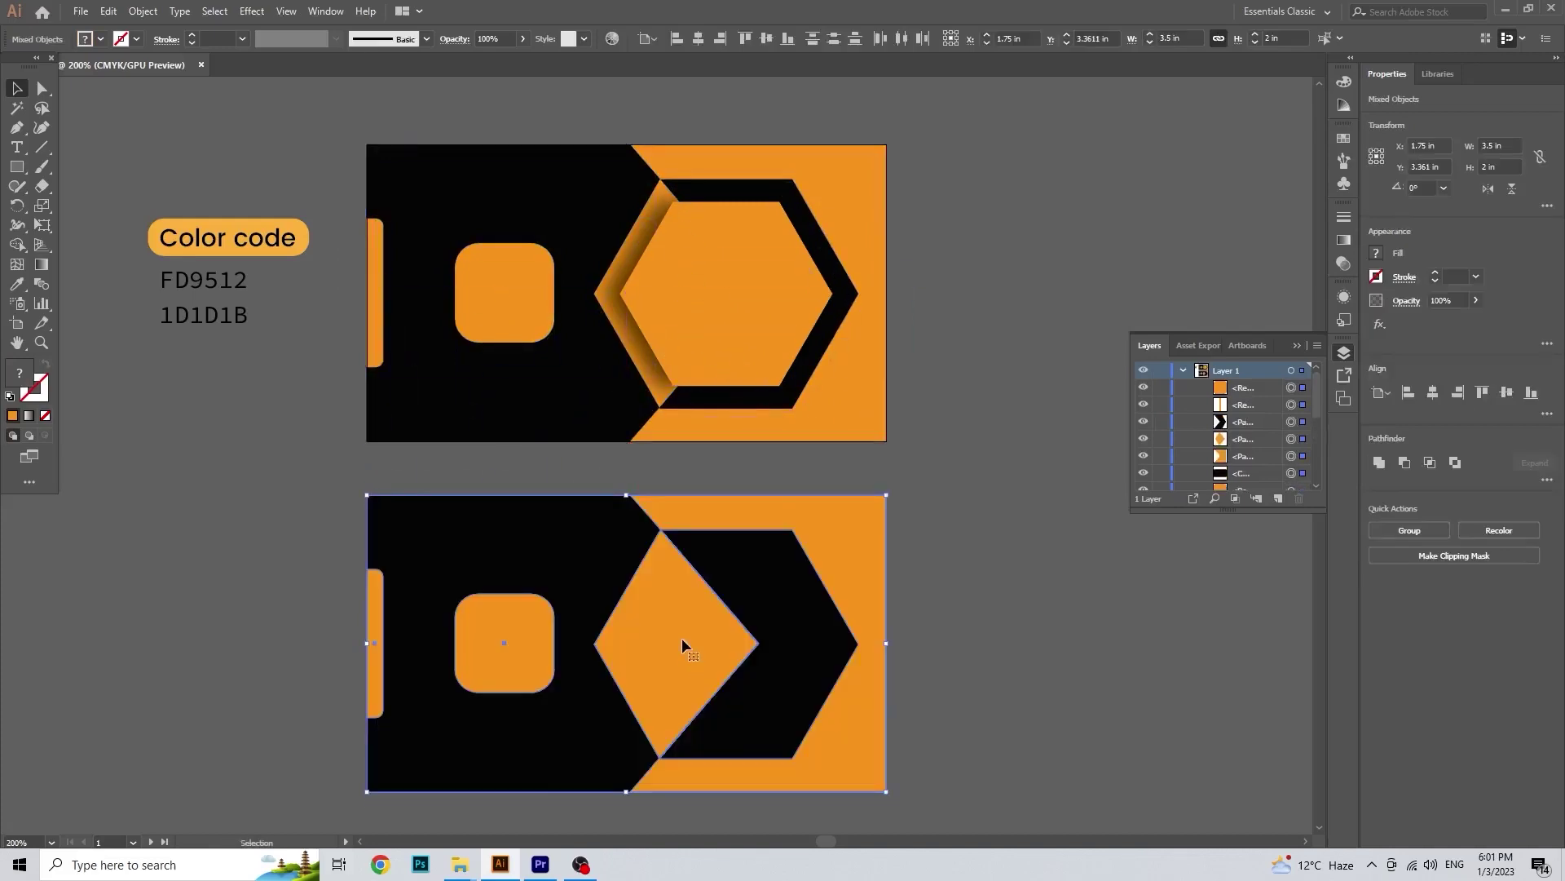
{"action": "right_click", "coordinate": [682, 637]}
{"action": "mouse_move", "coordinate": [734, 537]}
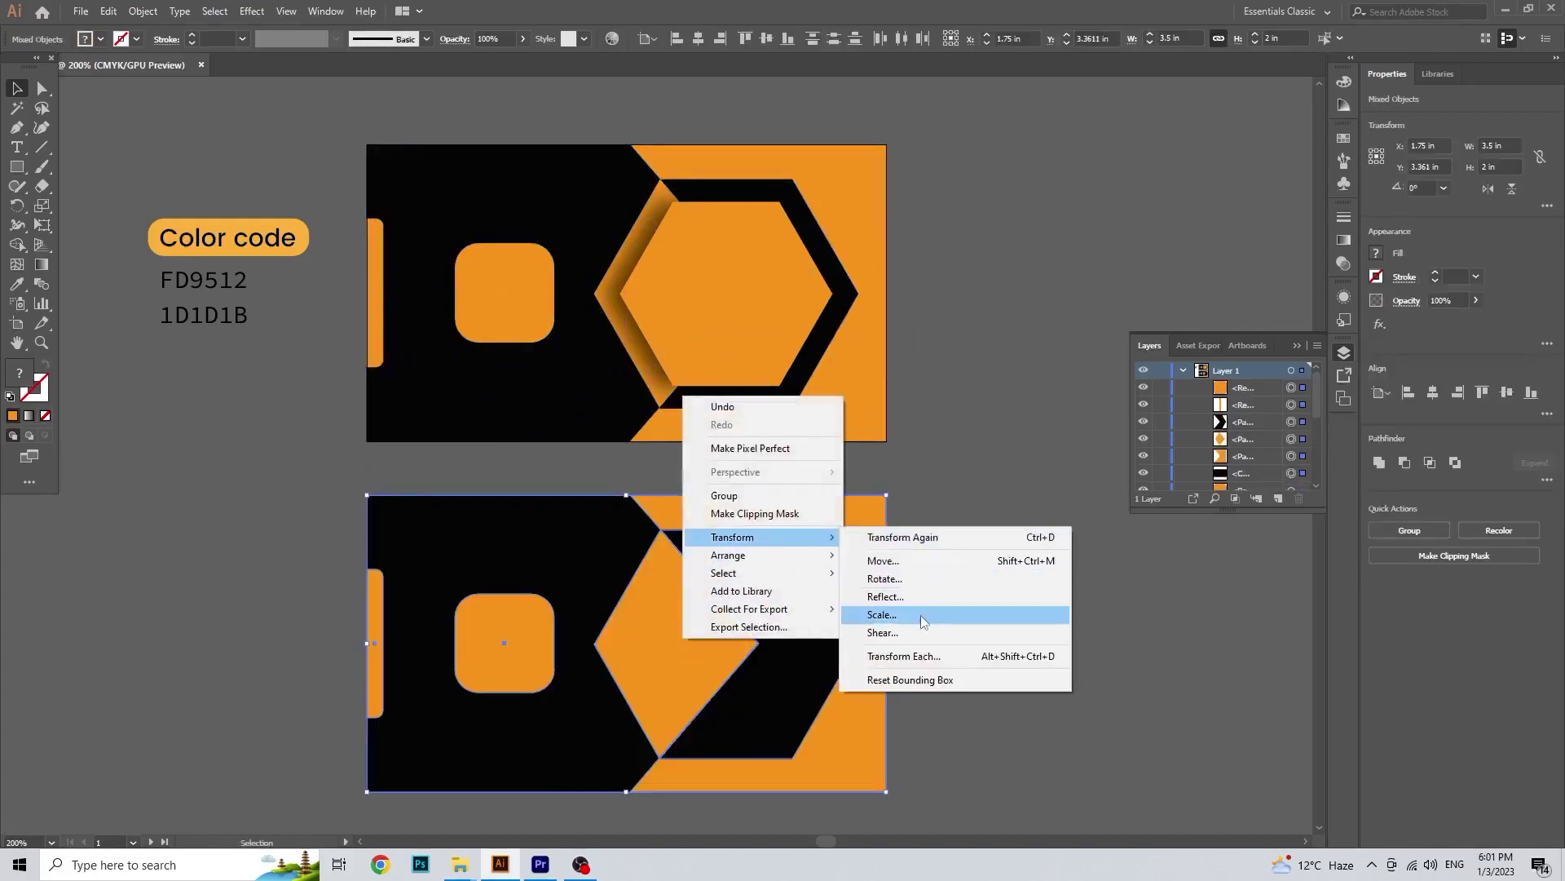
{"action": "left_click", "coordinate": [930, 596]}
{"action": "left_click", "coordinate": [1052, 641]}
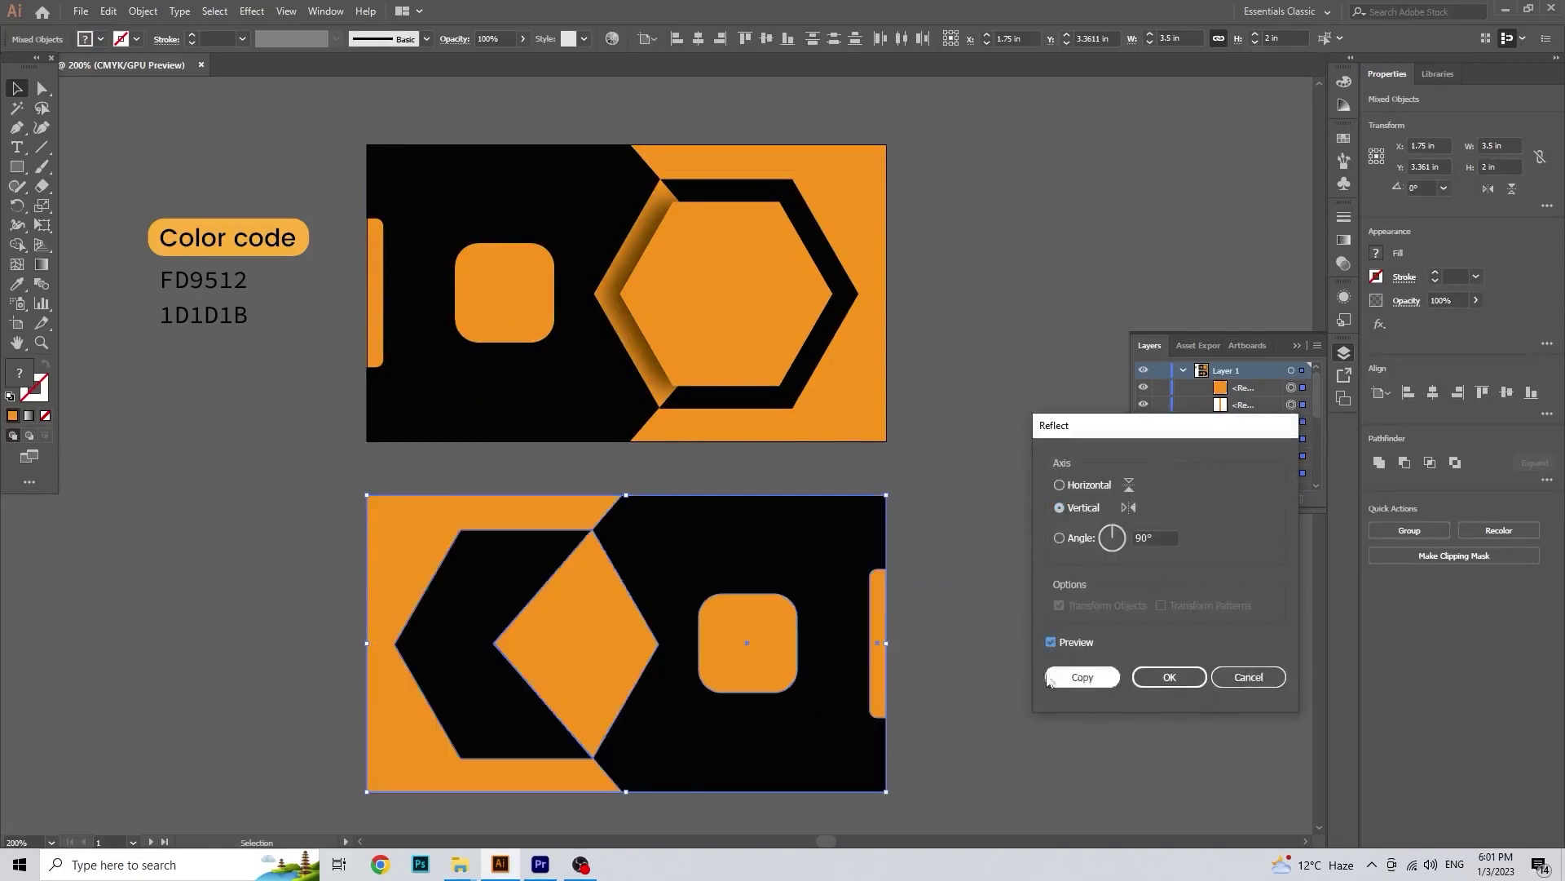
{"action": "left_click", "coordinate": [1250, 681]}
{"action": "left_click", "coordinate": [522, 469]}
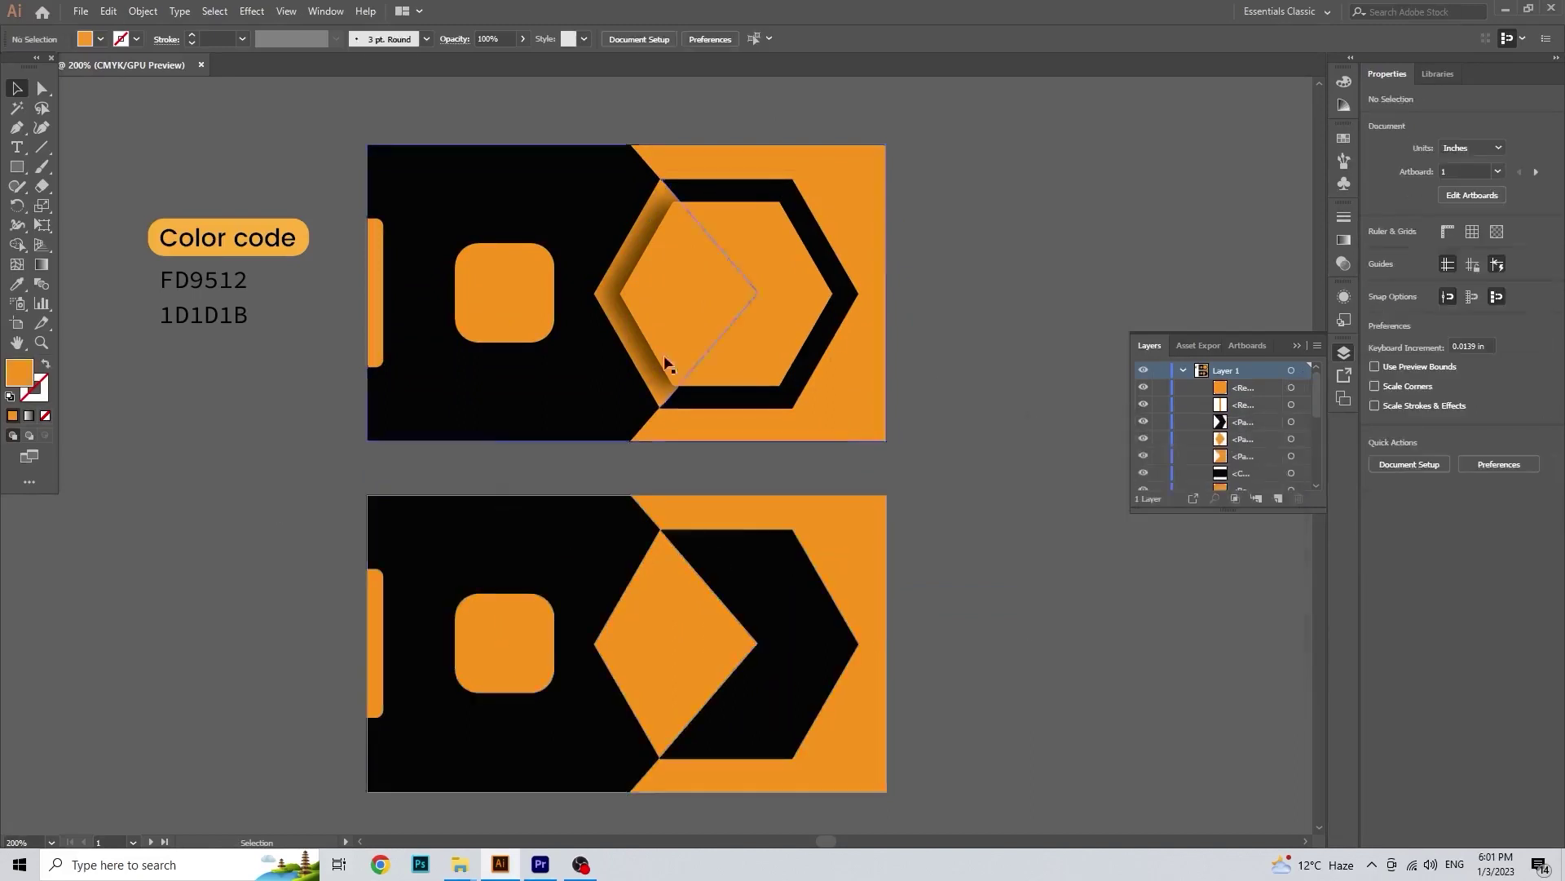
{"action": "key", "text": "ctrl+z"}
Step: Copy all front artwork, including the inner hexagon, onto the lower card and reflect it vertically
{"action": "left_click", "coordinate": [968, 381]}
{"action": "left_click_drag", "start_coordinate": [335, 114], "coordinate": [921, 472]}
{"action": "left_click_drag", "start_coordinate": [674, 360], "coordinate": [673, 710]}
{"action": "right_click", "coordinate": [688, 663]}
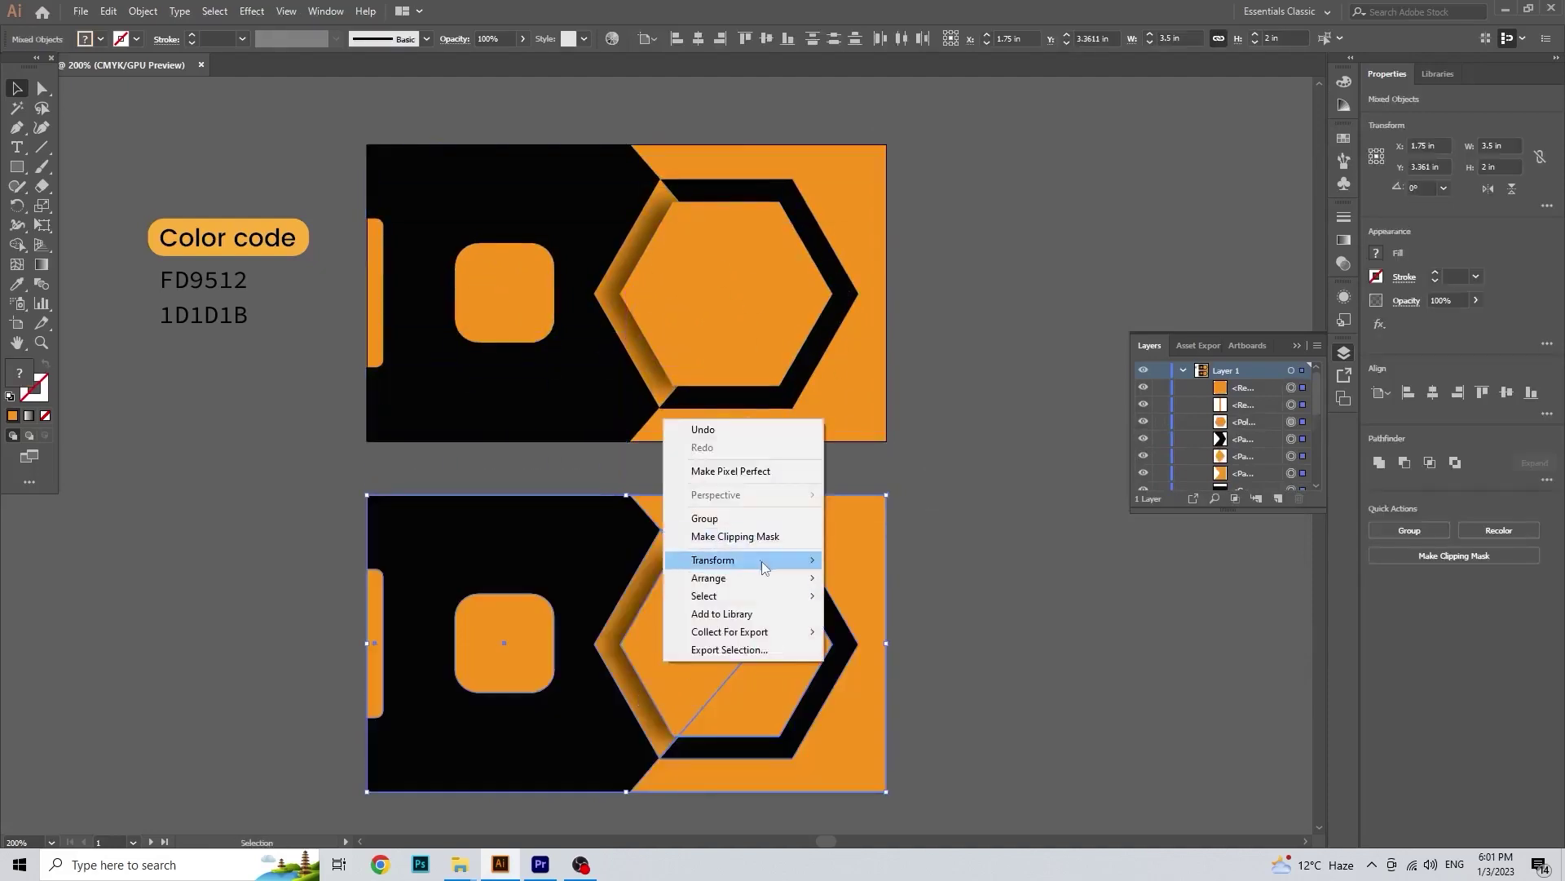
{"action": "left_click", "coordinate": [963, 615]}
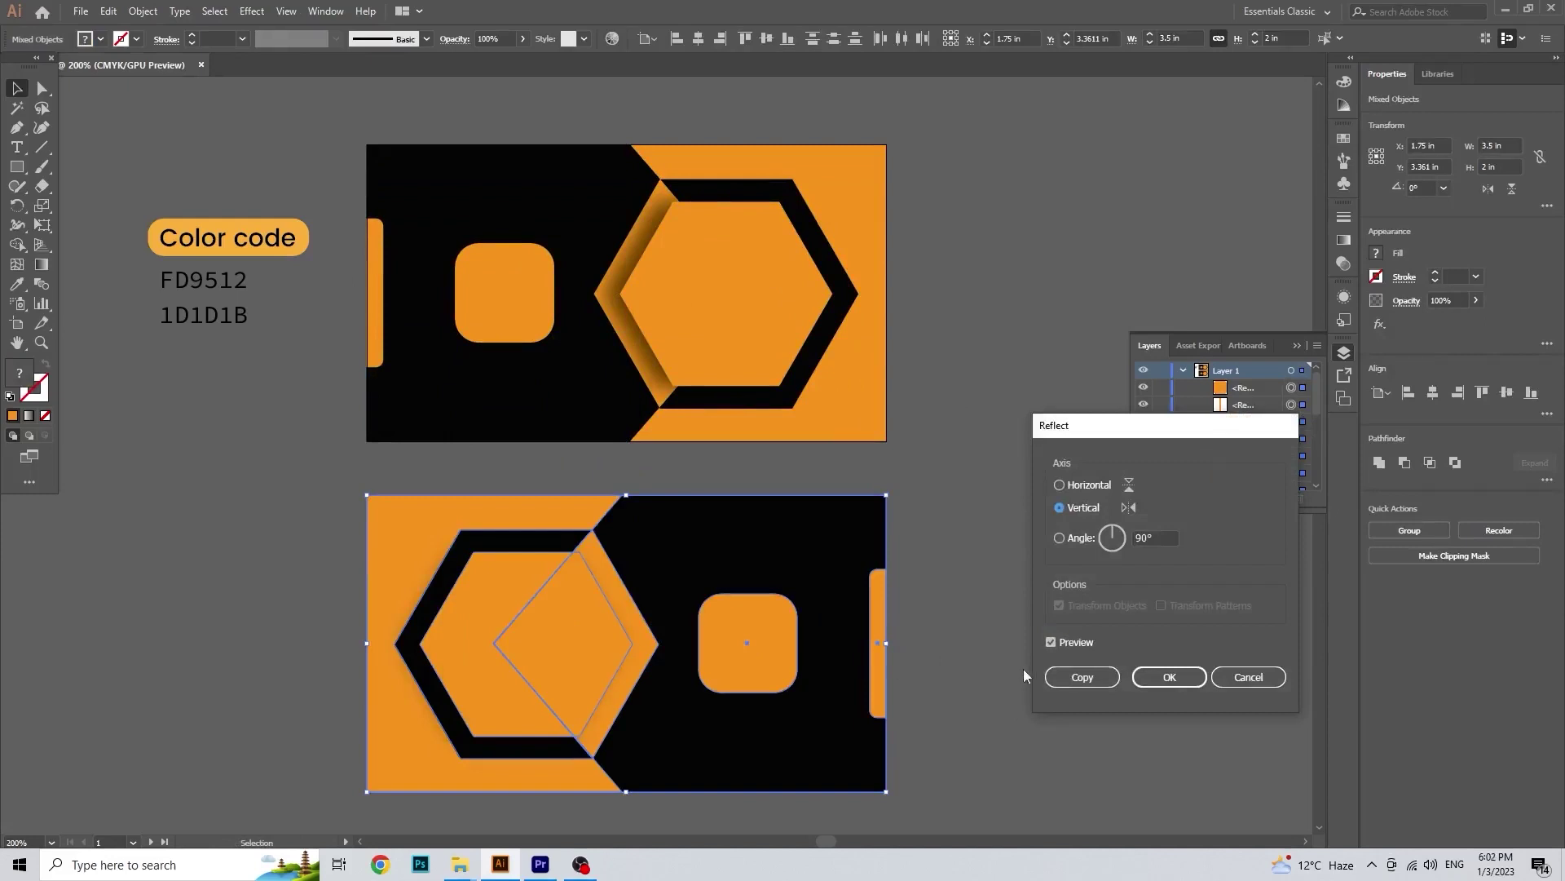
{"action": "left_click", "coordinate": [1169, 677]}
Step: Delete the rounded square from the lower card's copy
{"action": "left_click", "coordinate": [911, 622]}
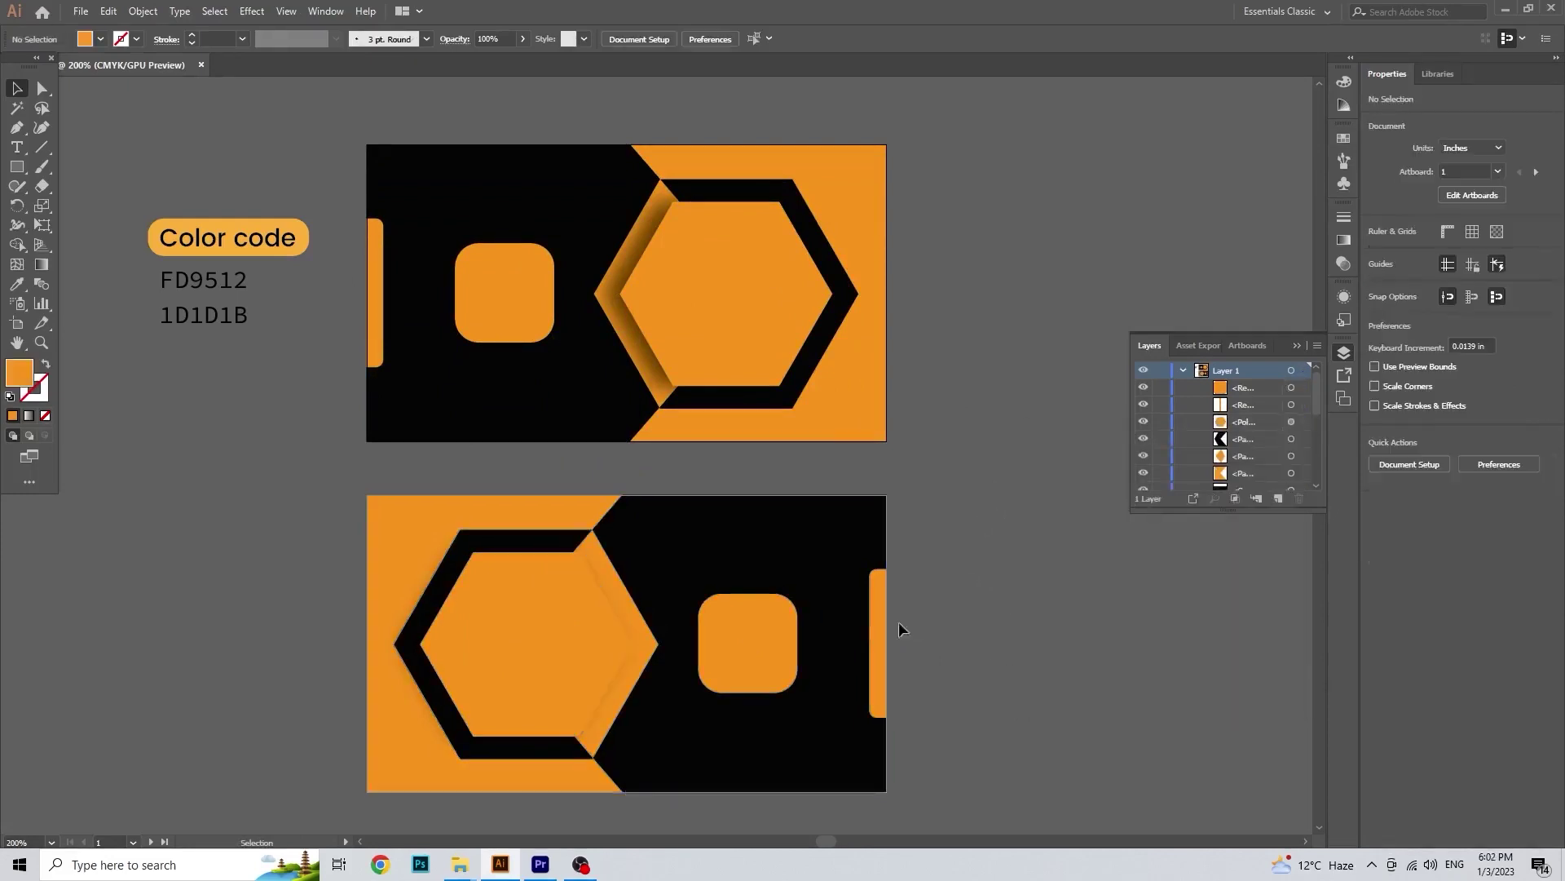
{"action": "scroll", "coordinate": [573, 466], "scroll_direction": "left", "scroll_amount": 1}
{"action": "left_click", "coordinate": [773, 614]}
{"action": "key", "text": "Delete"}
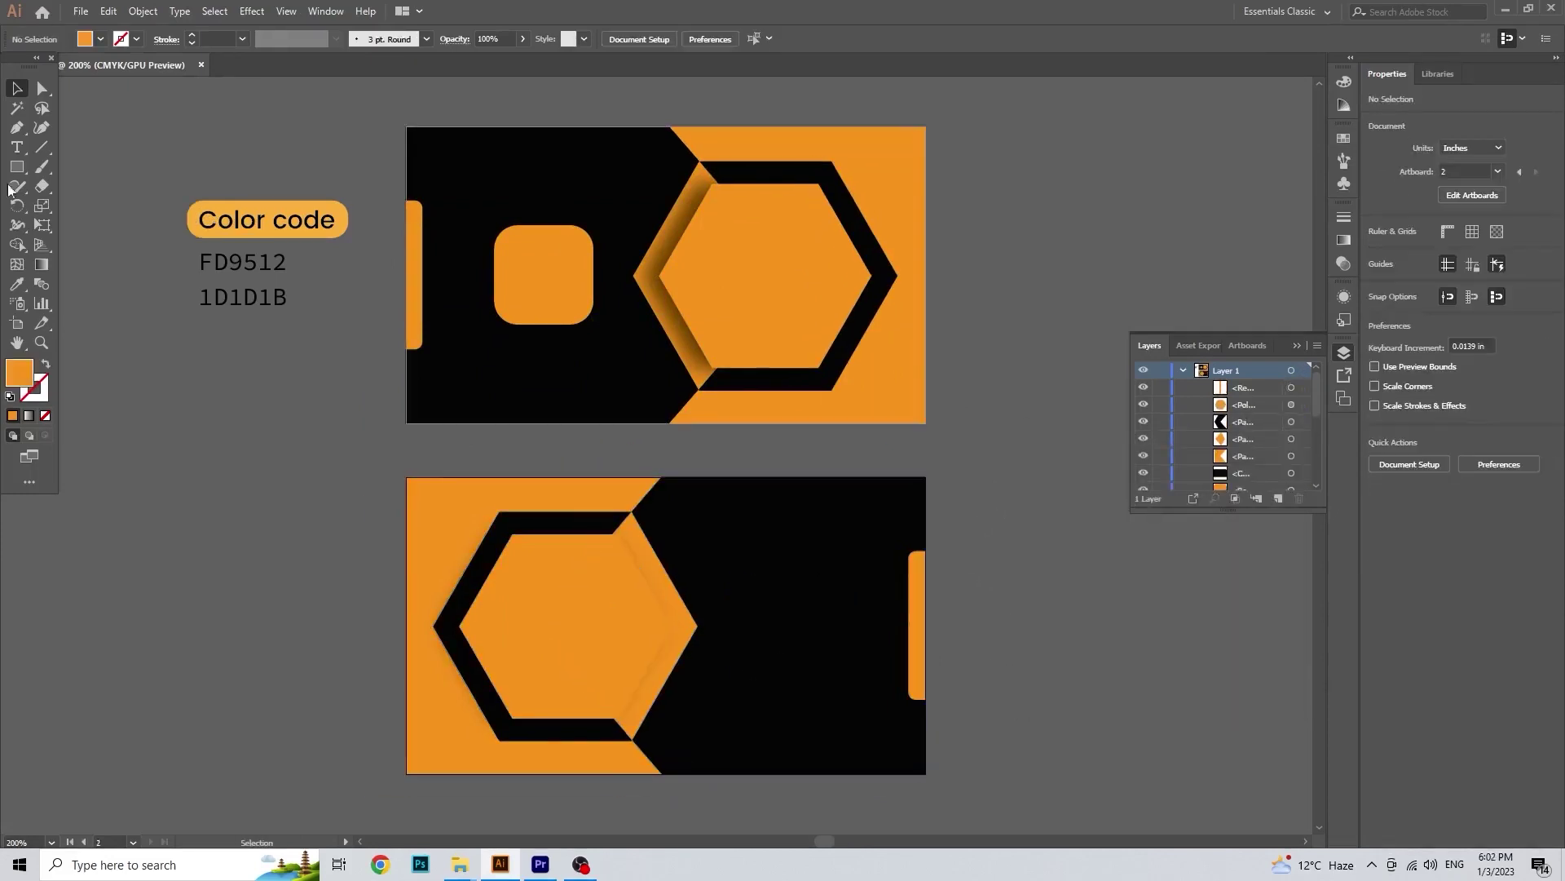
Step: Type 'Your Company' and move it into the front card's orange hexagon
{"action": "key", "text": "t"}
{"action": "left_click", "coordinate": [751, 544]}
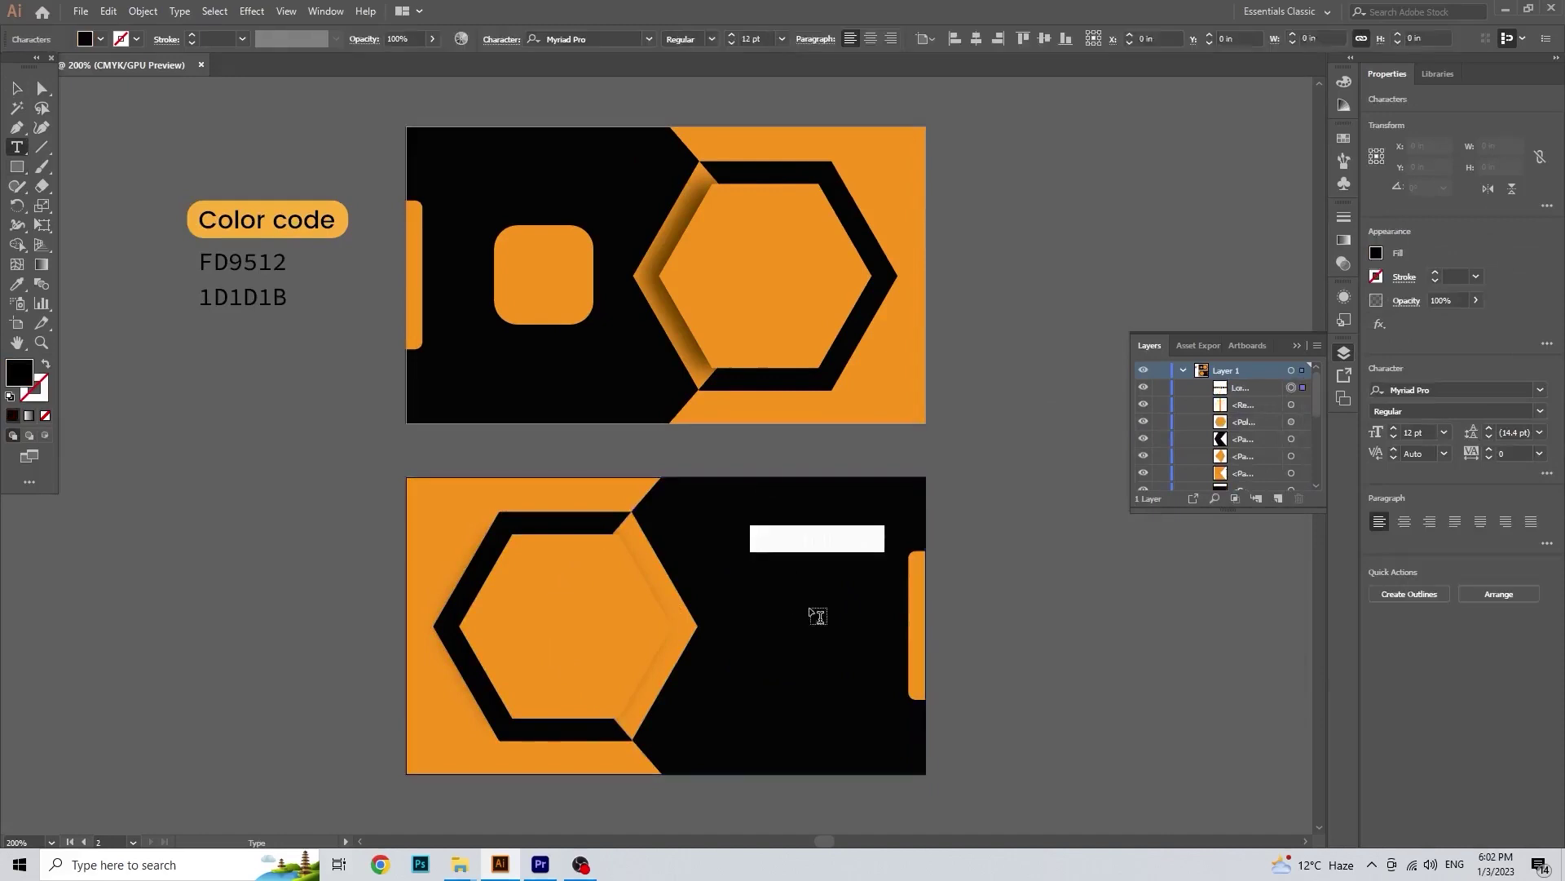
{"action": "type", "text": "Y"}
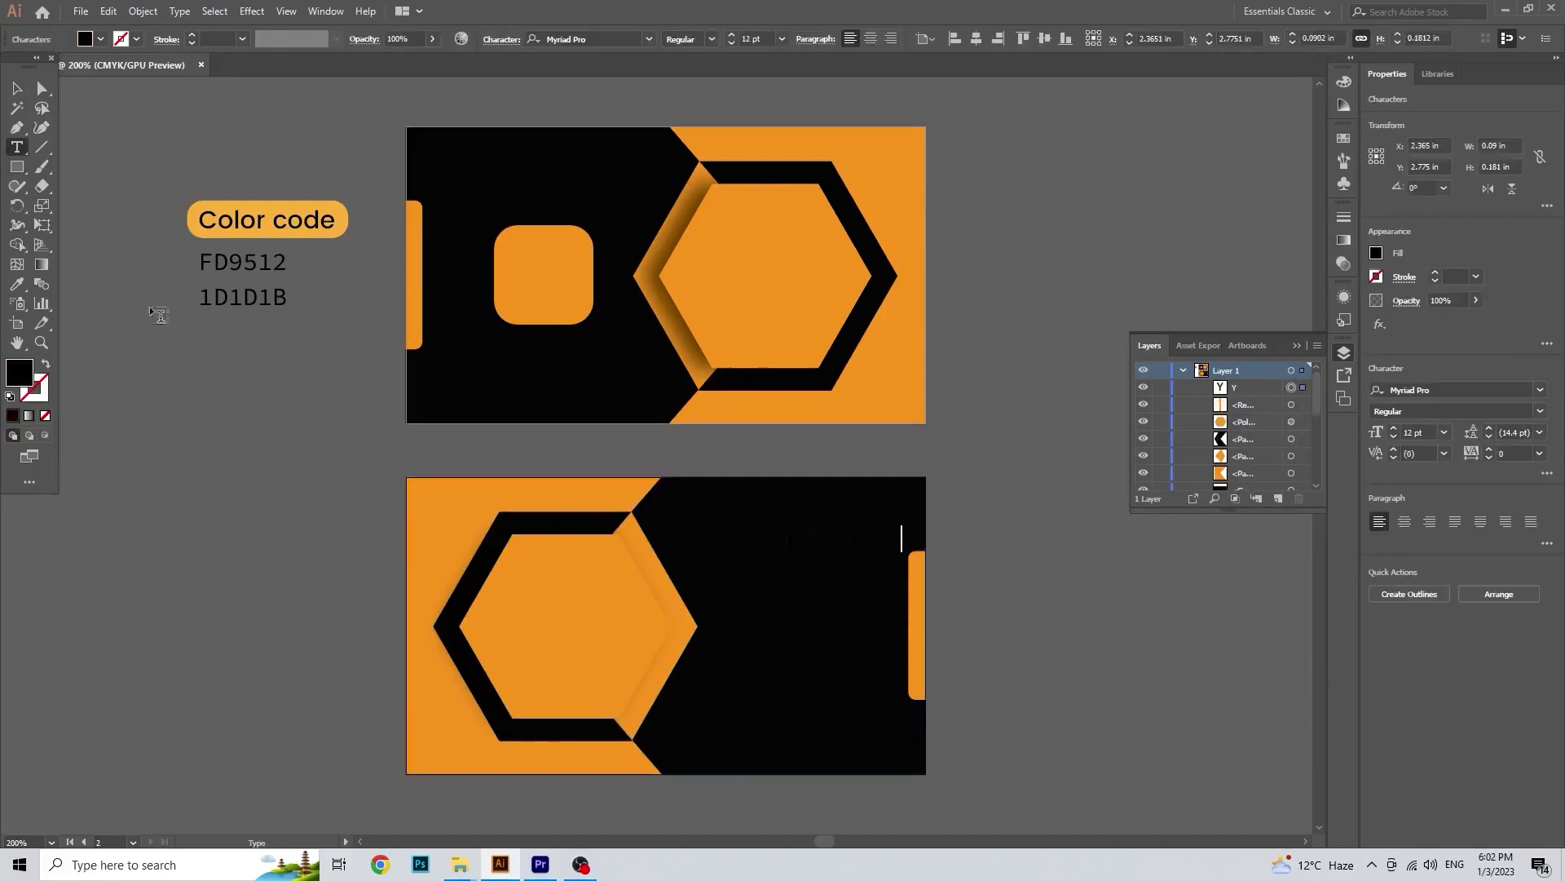
{"action": "key", "text": "Escape"}
{"action": "left_click", "coordinate": [94, 37]}
{"action": "left_click", "coordinate": [24, 71]}
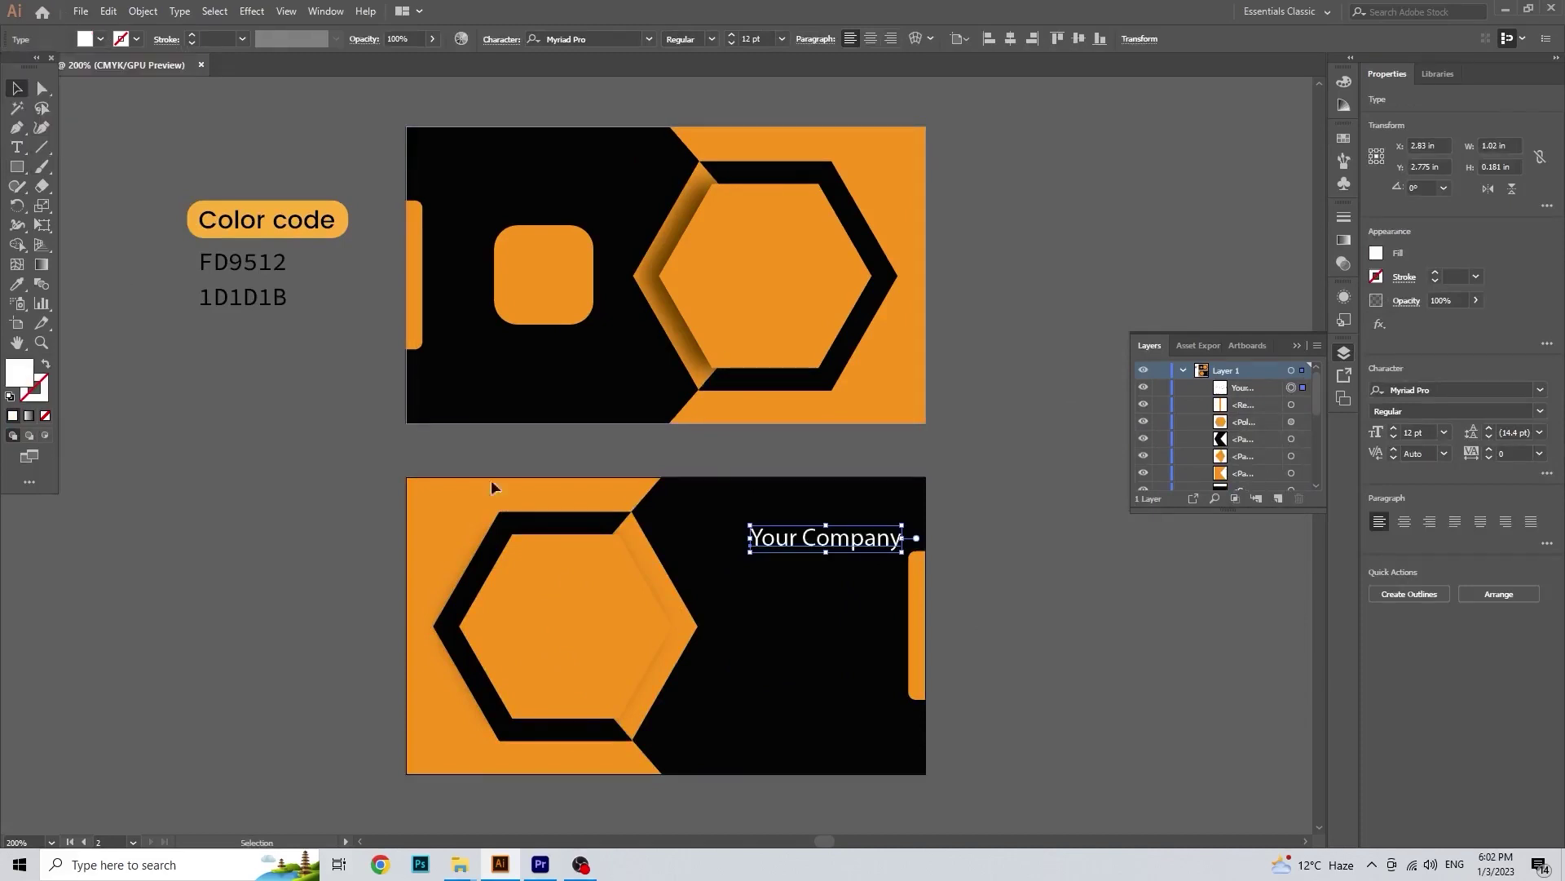
{"action": "left_click_drag", "start_coordinate": [804, 552], "coordinate": [747, 283]}
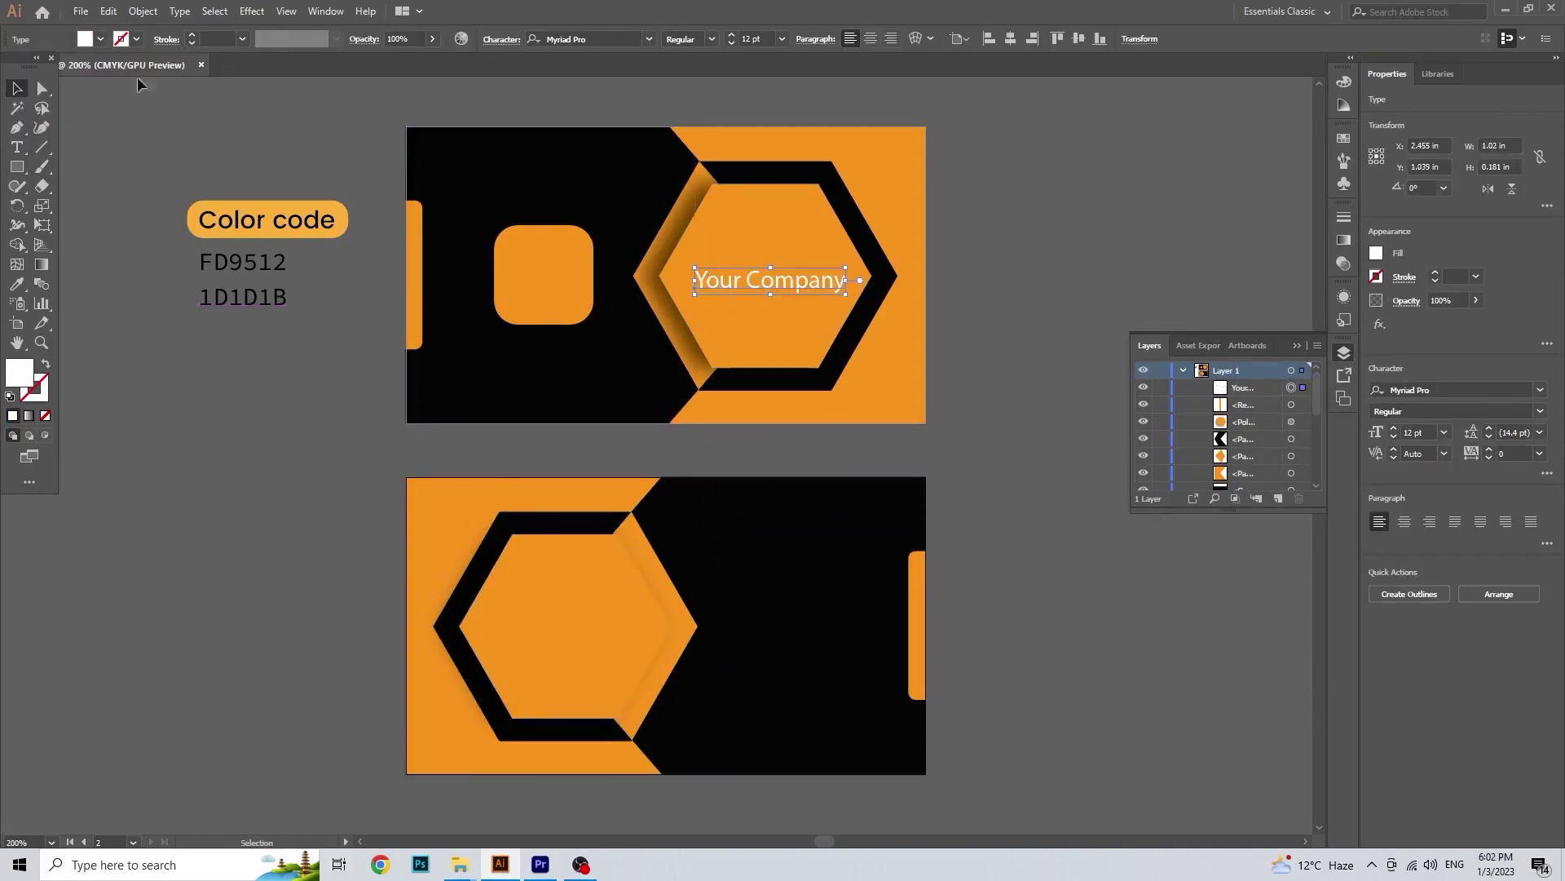
Step: Make 'Your Company' black in Helvetica Bold
{"action": "left_click", "coordinate": [101, 38]}
{"action": "left_click", "coordinate": [39, 76]}
{"action": "left_click_drag", "start_coordinate": [768, 285], "coordinate": [768, 280]}
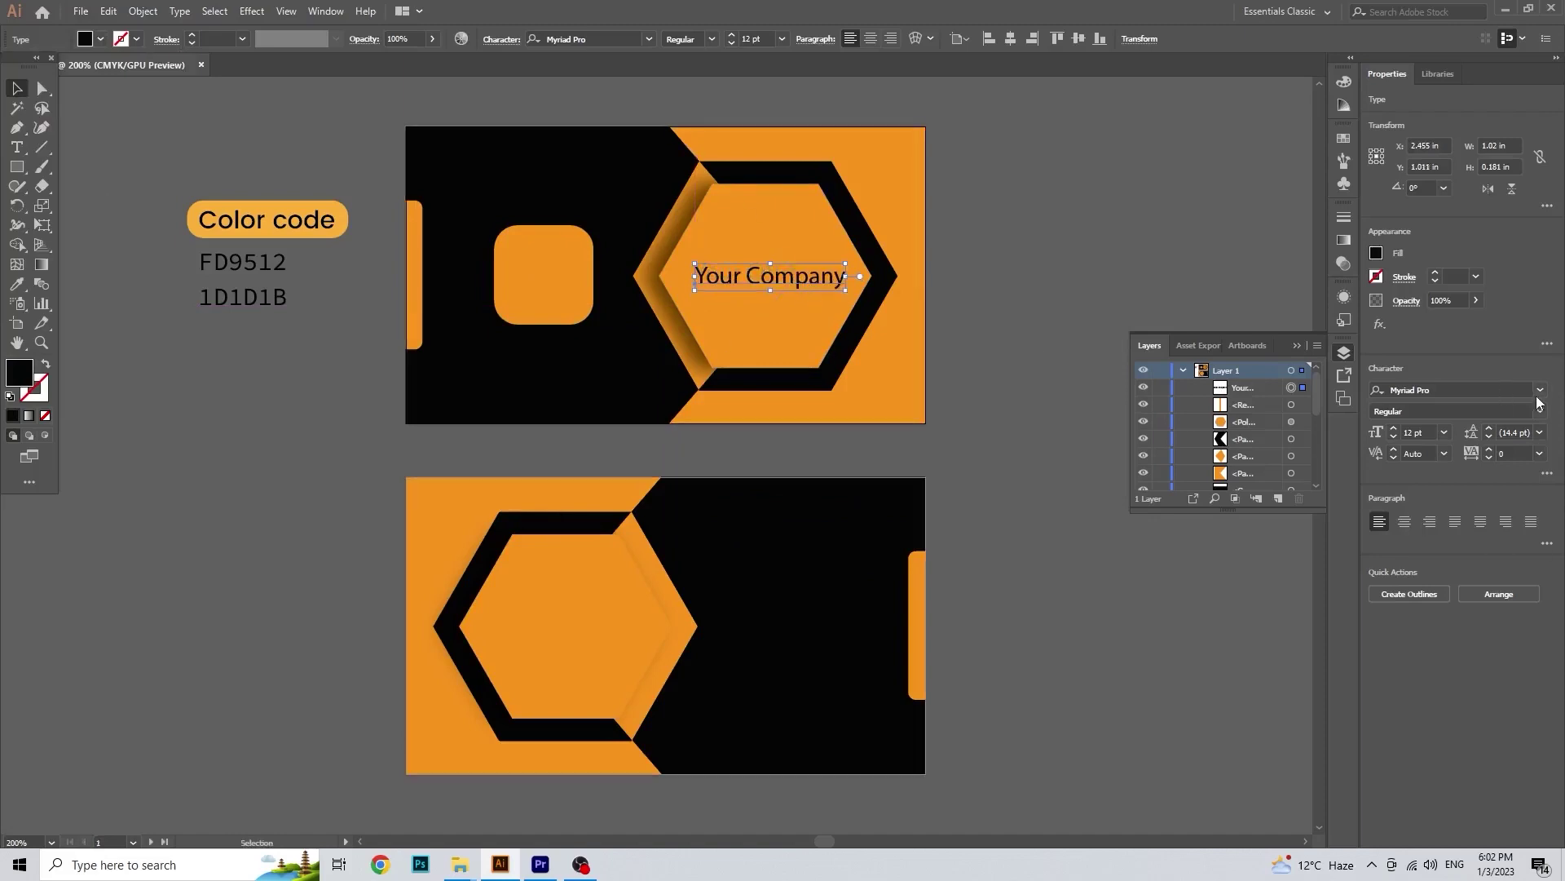
{"action": "left_click", "coordinate": [1540, 391]}
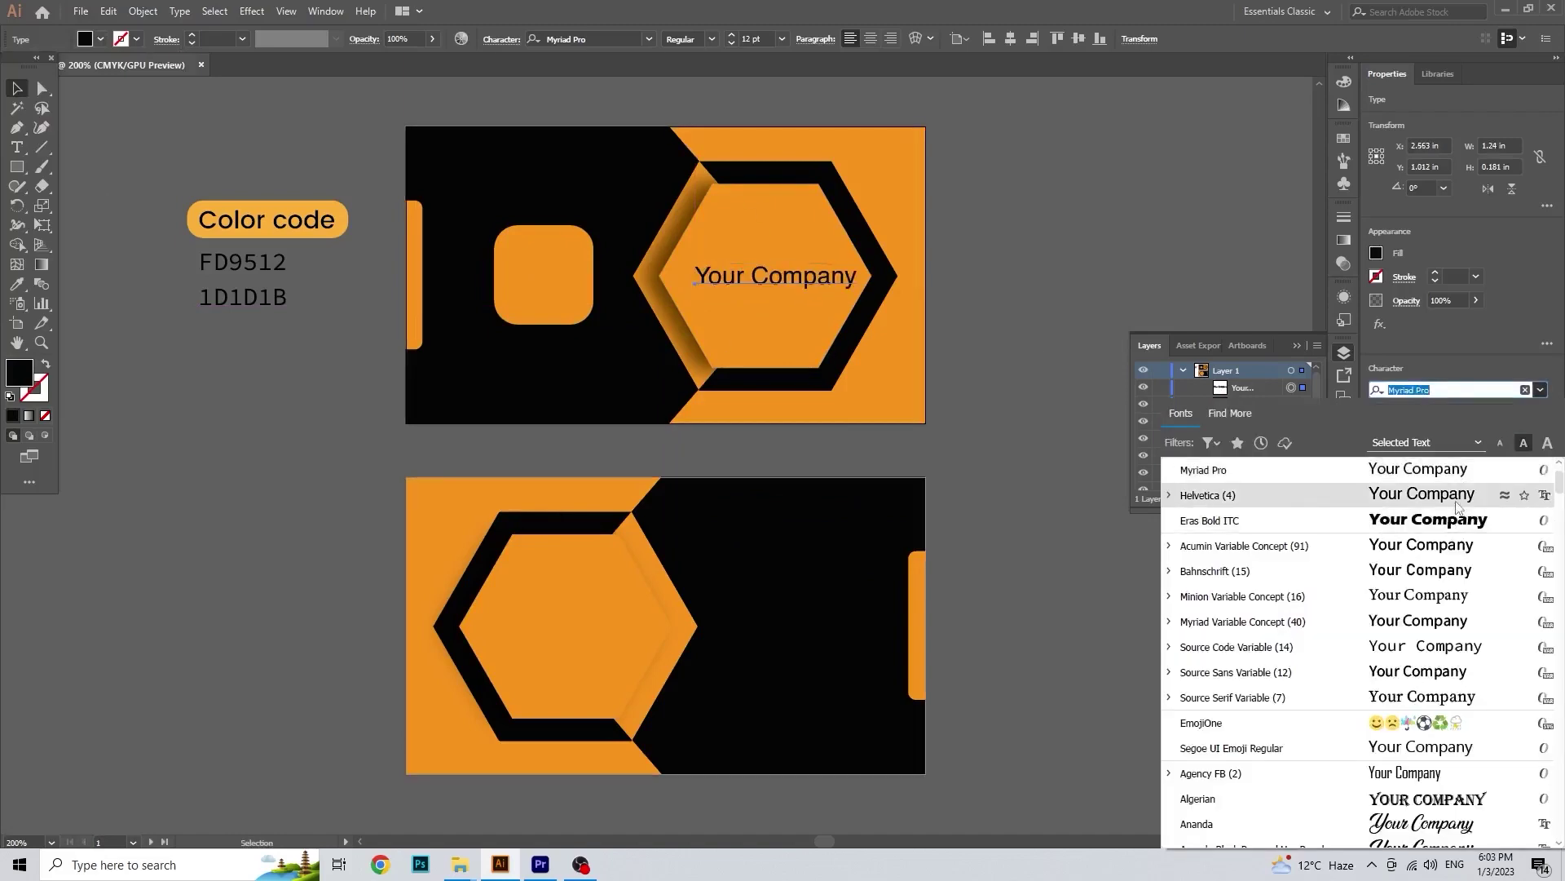
{"action": "left_click", "coordinate": [1456, 501]}
{"action": "left_click", "coordinate": [1539, 411]}
{"action": "left_click", "coordinate": [1472, 462]}
Step: Nudge 'Your Company' slightly left to centre it inside the hexagon
{"action": "left_click_drag", "start_coordinate": [811, 277], "coordinate": [807, 275]}
{"action": "left_click", "coordinate": [995, 271]}
{"action": "left_click", "coordinate": [644, 448]}
{"action": "left_click_drag", "start_coordinate": [650, 464], "coordinate": [653, 446]}
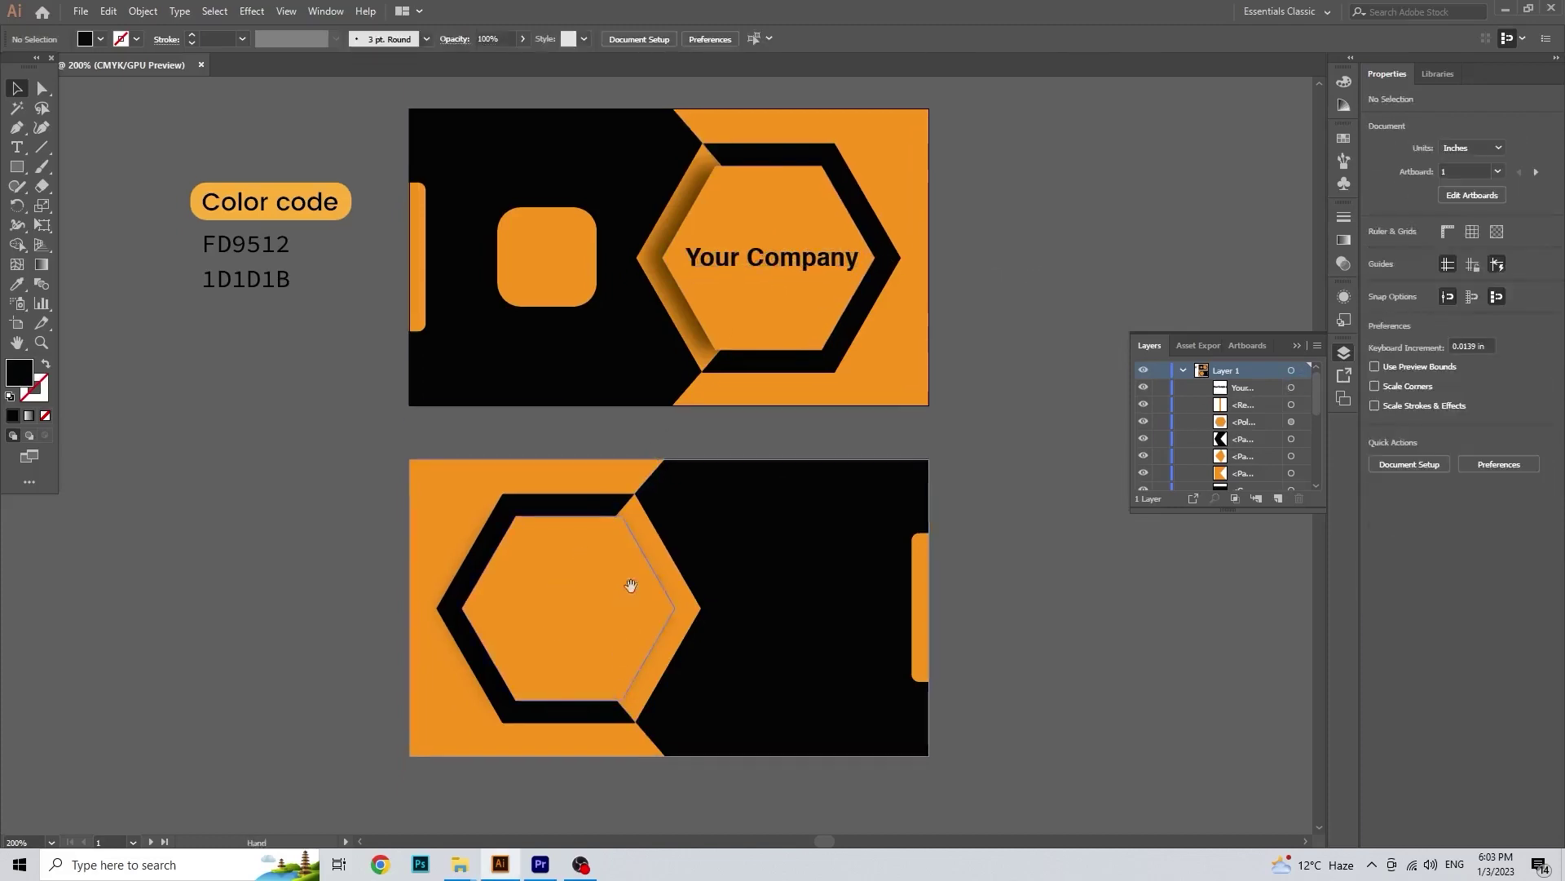
{"action": "left_click_drag", "start_coordinate": [629, 587], "coordinate": [633, 606]}
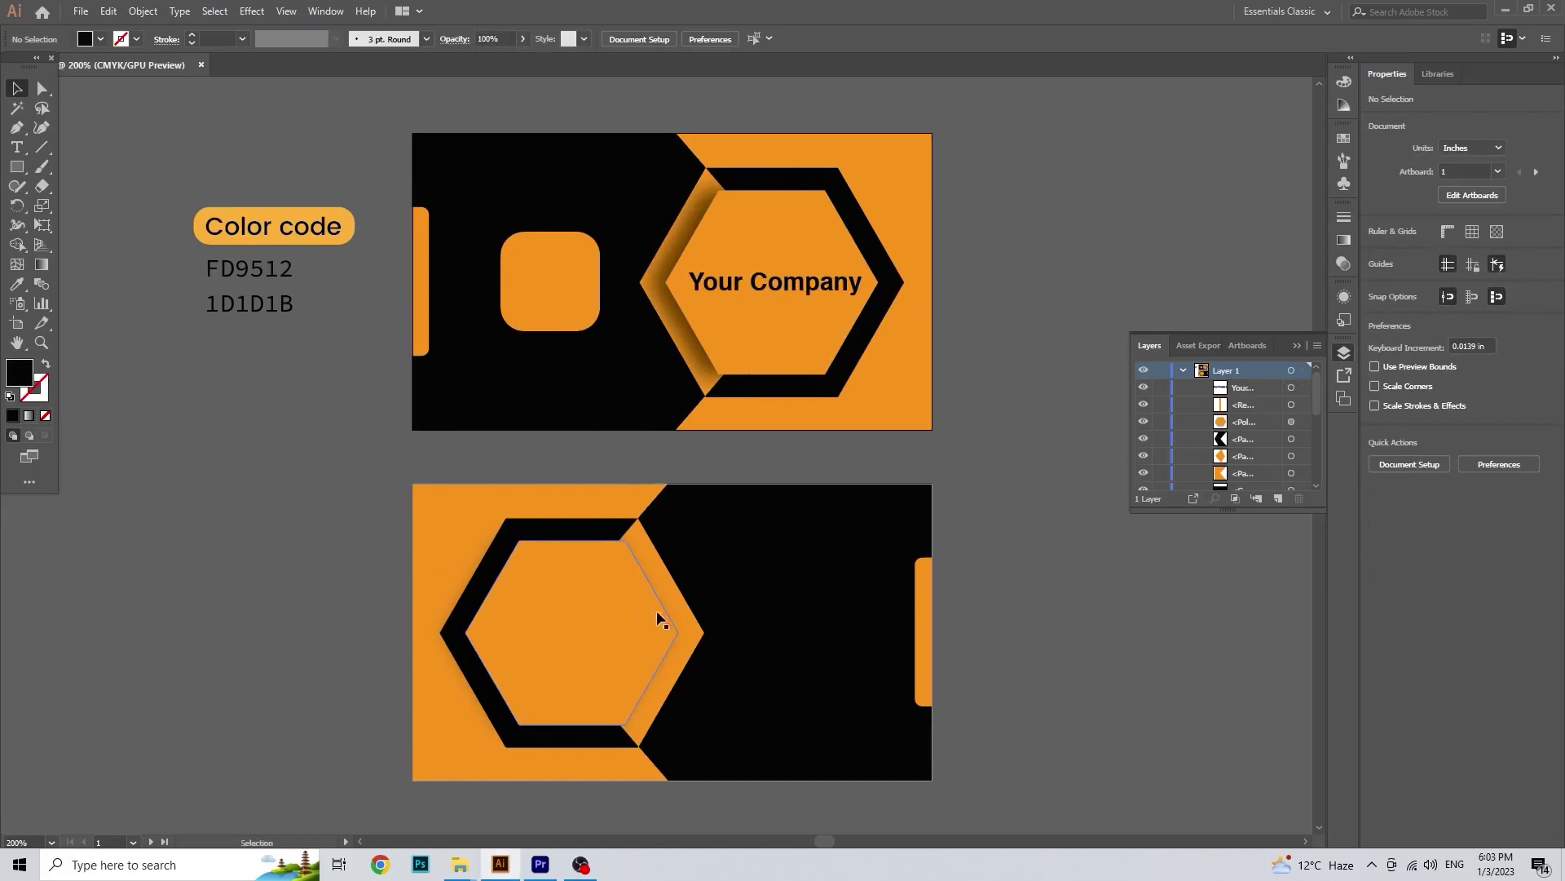
Step: Draw a thin black bar across the lower hexagon and nudge it slightly left
{"action": "left_click", "coordinate": [16, 166]}
{"action": "mouse_move", "coordinate": [562, 644]}
{"action": "left_mouse_down"}
{"action": "mouse_move", "coordinate": [524, 602]}
{"action": "mouse_move", "coordinate": [551, 585]}
{"action": "mouse_move", "coordinate": [747, 586]}
{"action": "left_mouse_up"}
{"action": "scroll", "coordinate": [529, 595], "scroll_direction": "up", "scroll_amount": 2}
{"action": "left_click", "coordinate": [16, 88]}
{"action": "scroll", "coordinate": [576, 593], "scroll_direction": "up", "scroll_amount": 2}
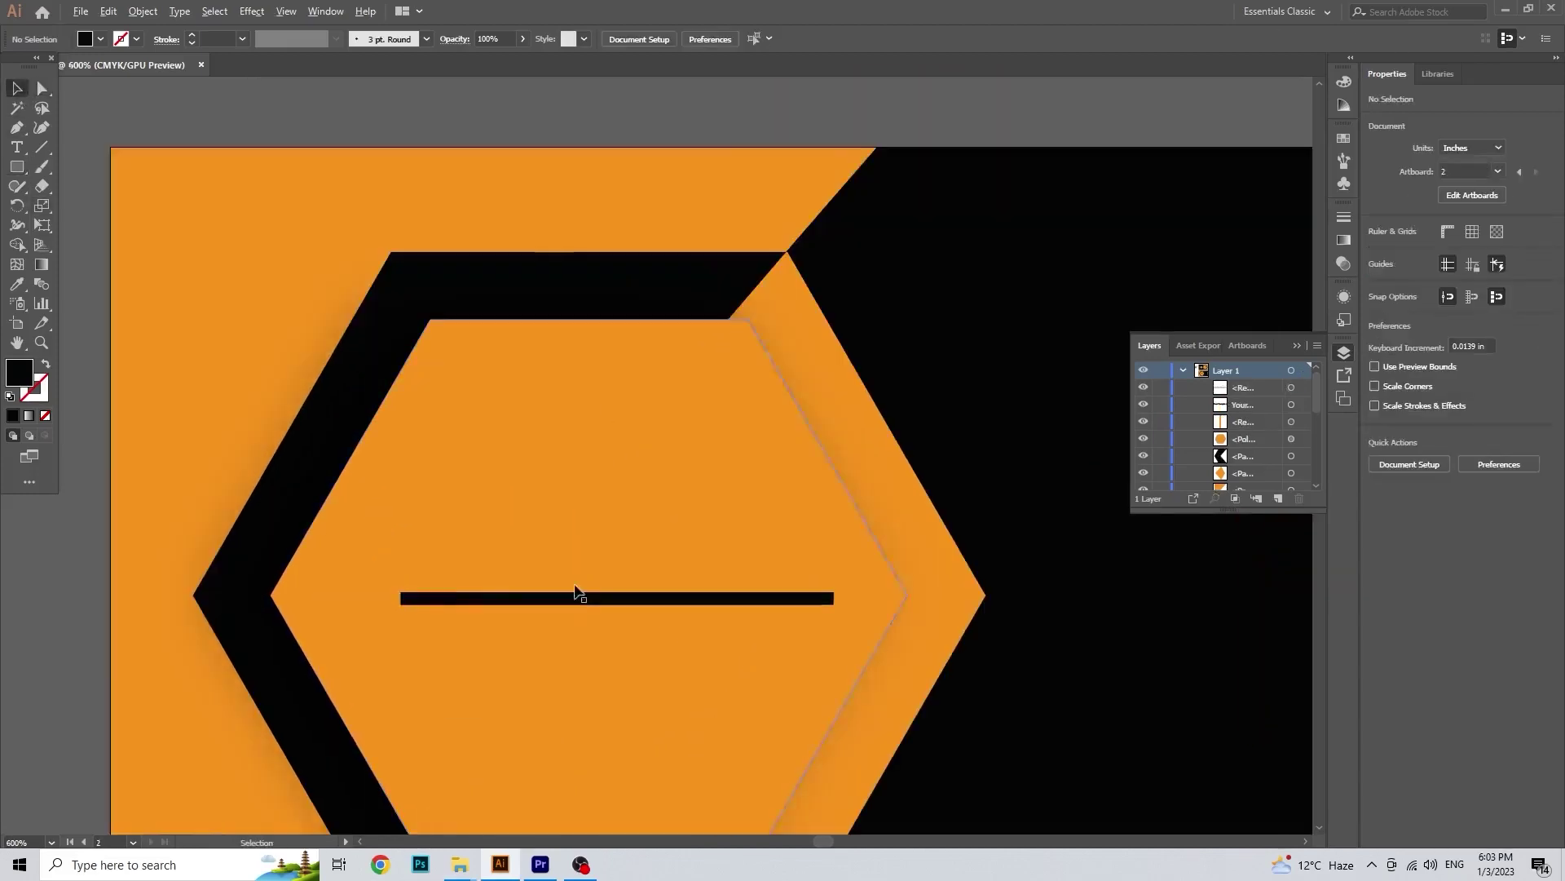
{"action": "left_click_drag", "start_coordinate": [600, 563], "coordinate": [593, 562]}
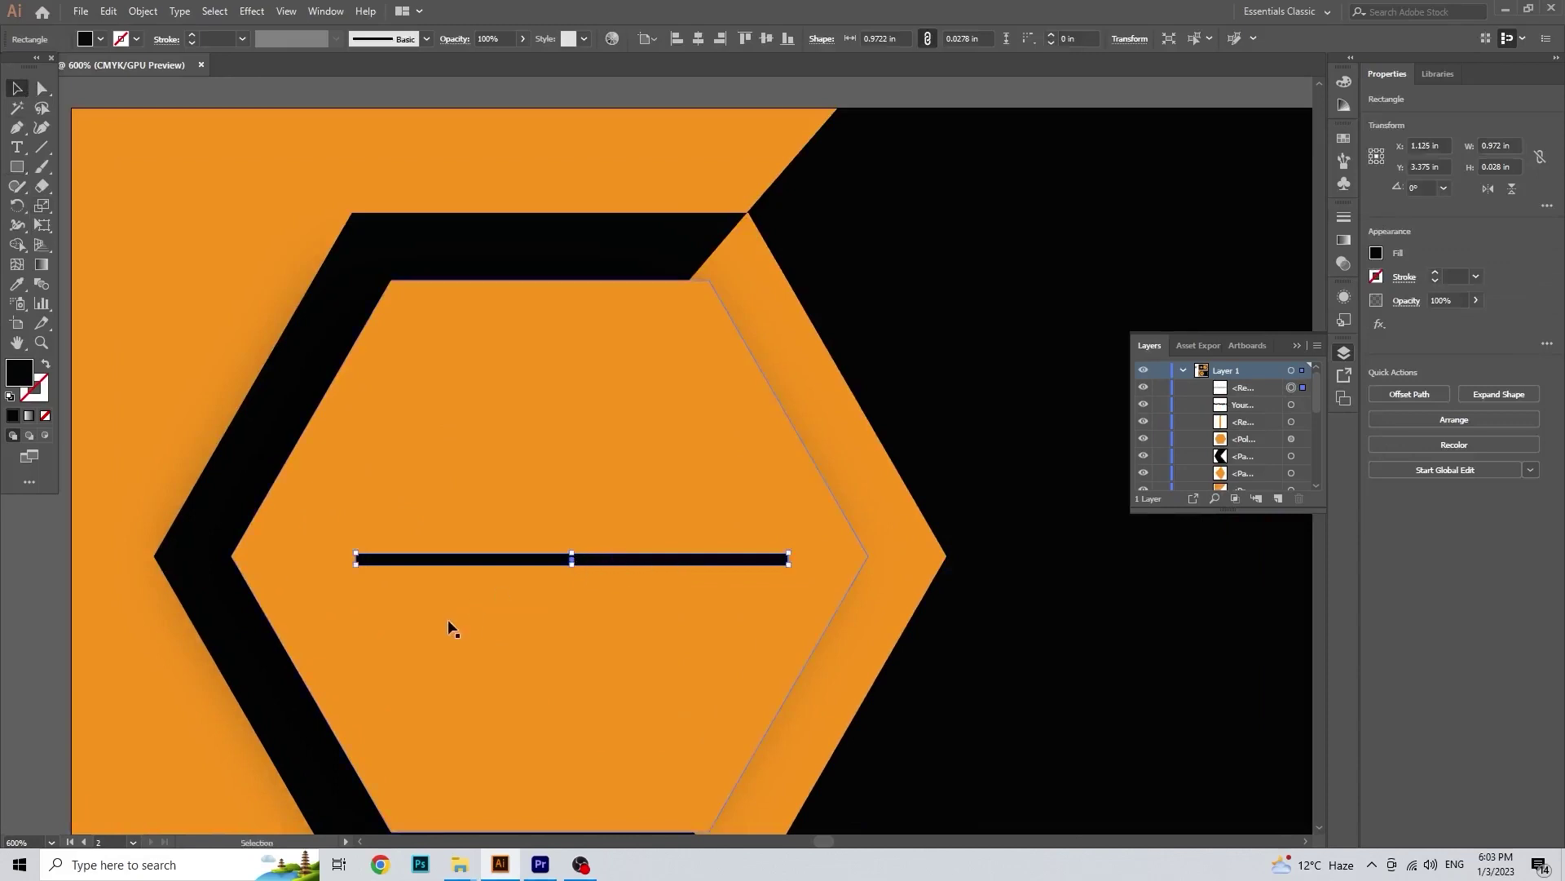
Step: Make the top copy of the bar white and shorten it so black shows on the right
{"action": "left_click", "coordinate": [100, 40]}
{"action": "left_click", "coordinate": [33, 66]}
{"action": "left_click", "coordinate": [698, 585]}
{"action": "left_click_drag", "start_coordinate": [698, 585], "coordinate": [336, 526]}
{"action": "left_click", "coordinate": [716, 580]}
{"action": "left_click", "coordinate": [799, 551]}
{"action": "scroll", "coordinate": [799, 551], "scroll_direction": "up", "scroll_amount": 3}
{"action": "left_click", "coordinate": [522, 587]}
{"action": "scroll", "coordinate": [522, 587], "scroll_direction": "down", "scroll_amount": 1}
{"action": "scroll", "coordinate": [521, 591], "scroll_direction": "down", "scroll_amount": 5}
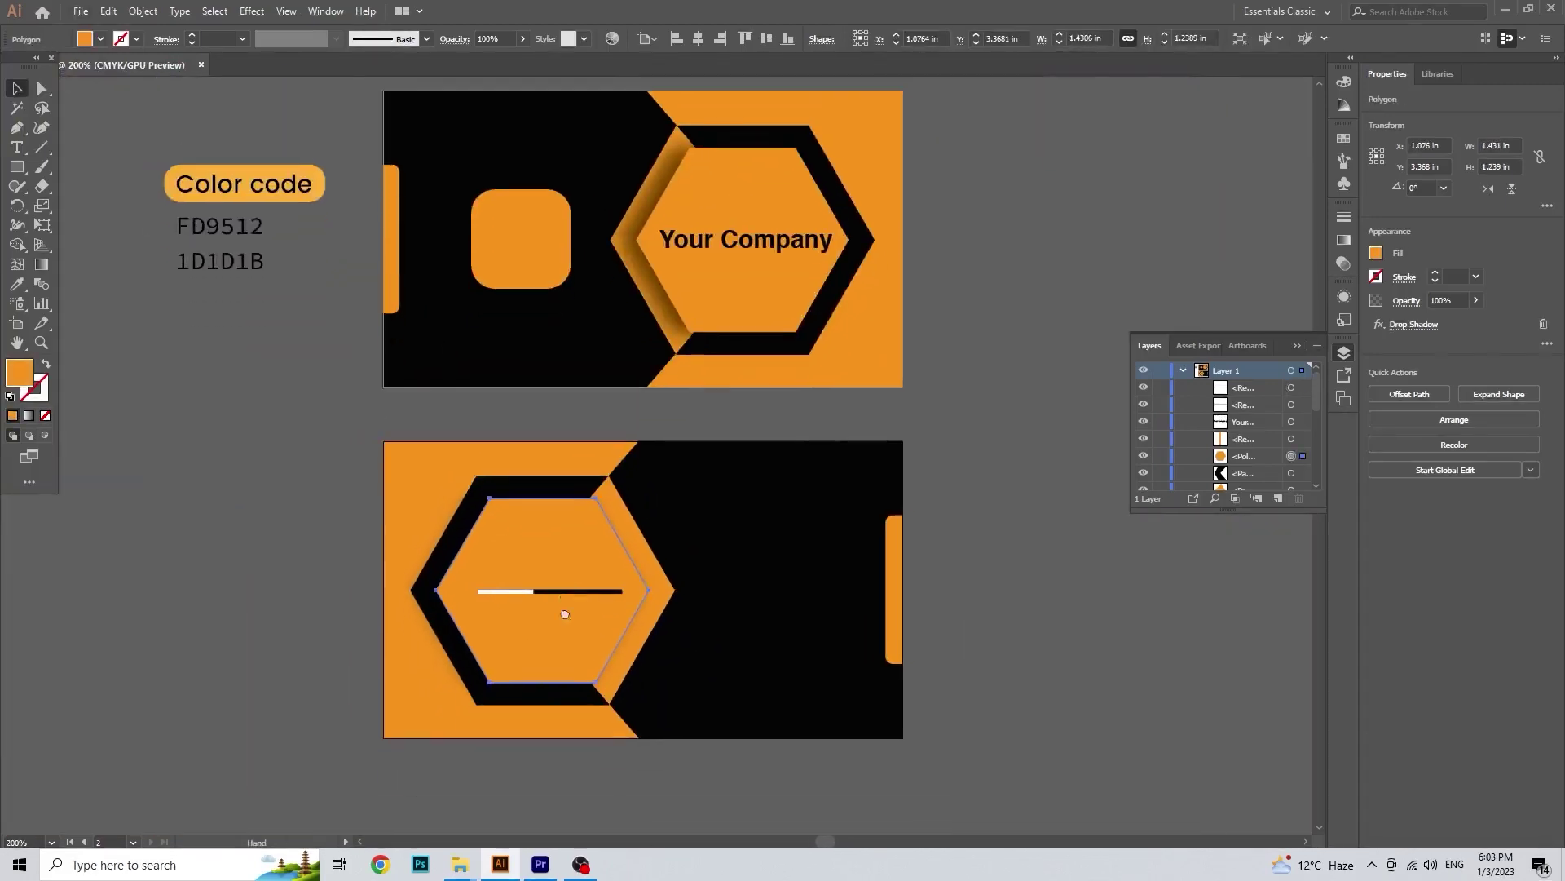
{"action": "left_click_drag", "start_coordinate": [565, 614], "coordinate": [570, 636]}
Step: Add the designer's full name as text and place it above the bar in the hexagon
{"action": "left_click", "coordinate": [17, 148]}
{"action": "left_click", "coordinate": [251, 486]}
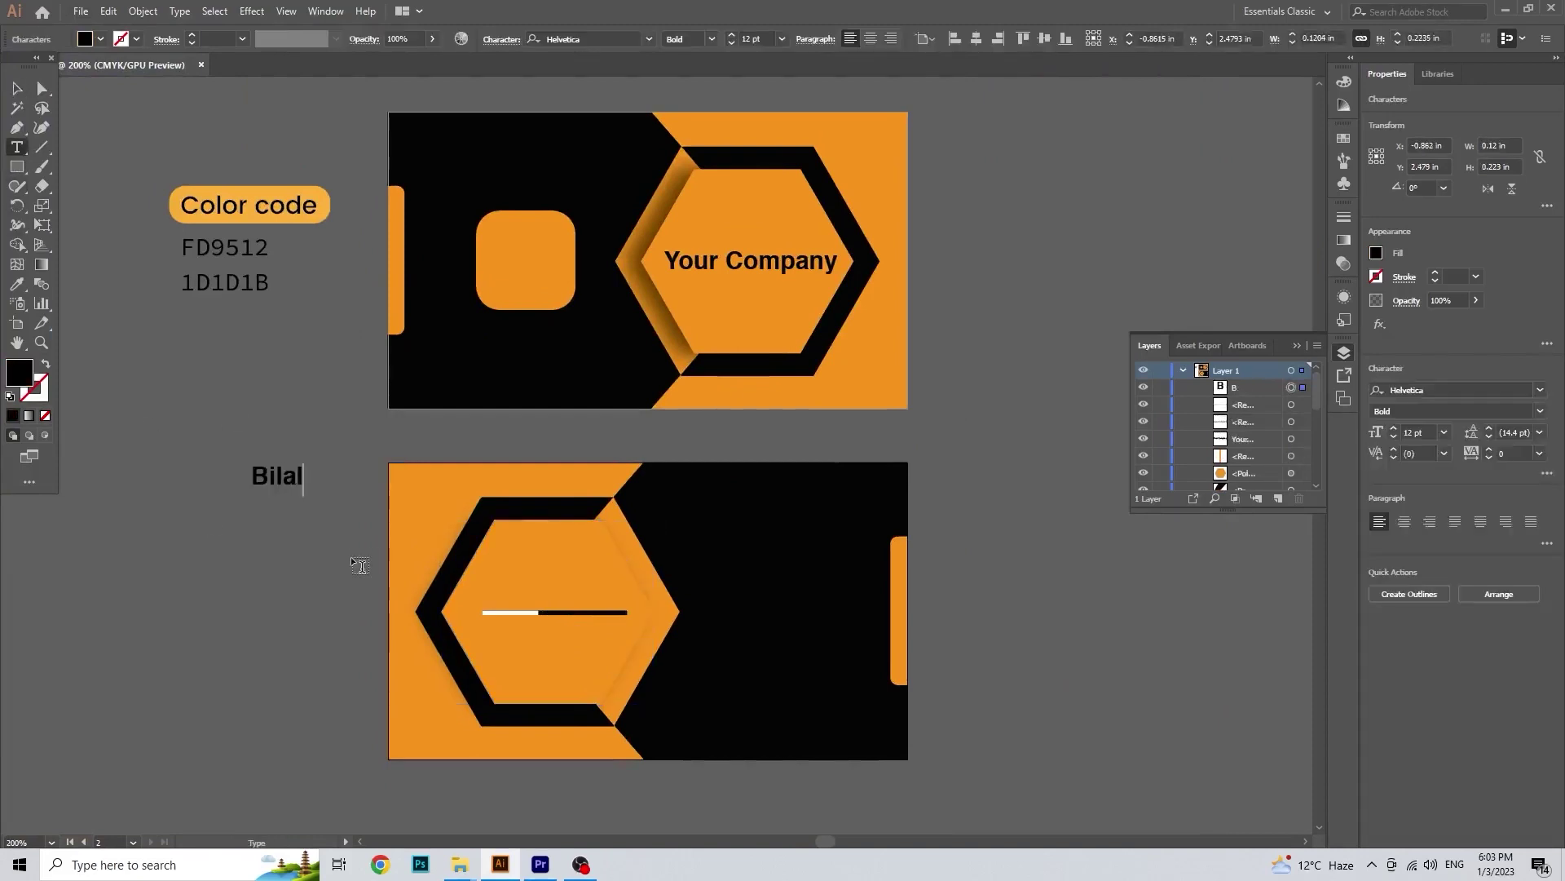
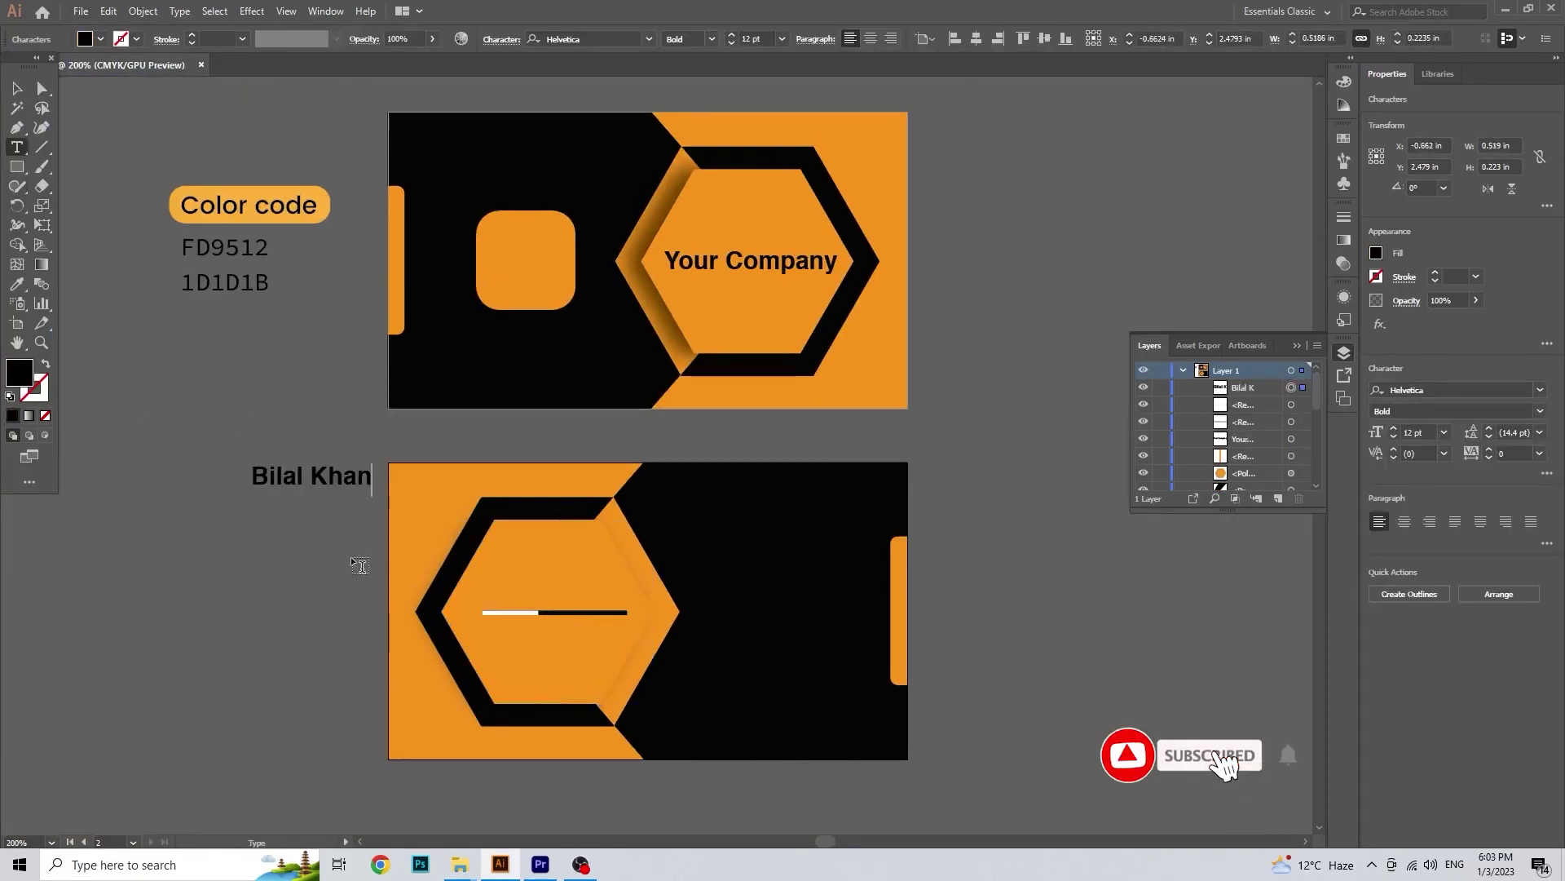
{"action": "left_click", "coordinate": [18, 90]}
{"action": "left_click_drag", "start_coordinate": [331, 483], "coordinate": [570, 603]}
{"action": "mouse_move", "coordinate": [587, 607]}
{"action": "left_mouse_down"}
{"action": "mouse_move", "coordinate": [586, 626]}
{"action": "mouse_move", "coordinate": [553, 605]}
{"action": "mouse_move", "coordinate": [595, 620]}
{"action": "mouse_move", "coordinate": [569, 600]}
{"action": "left_mouse_up"}
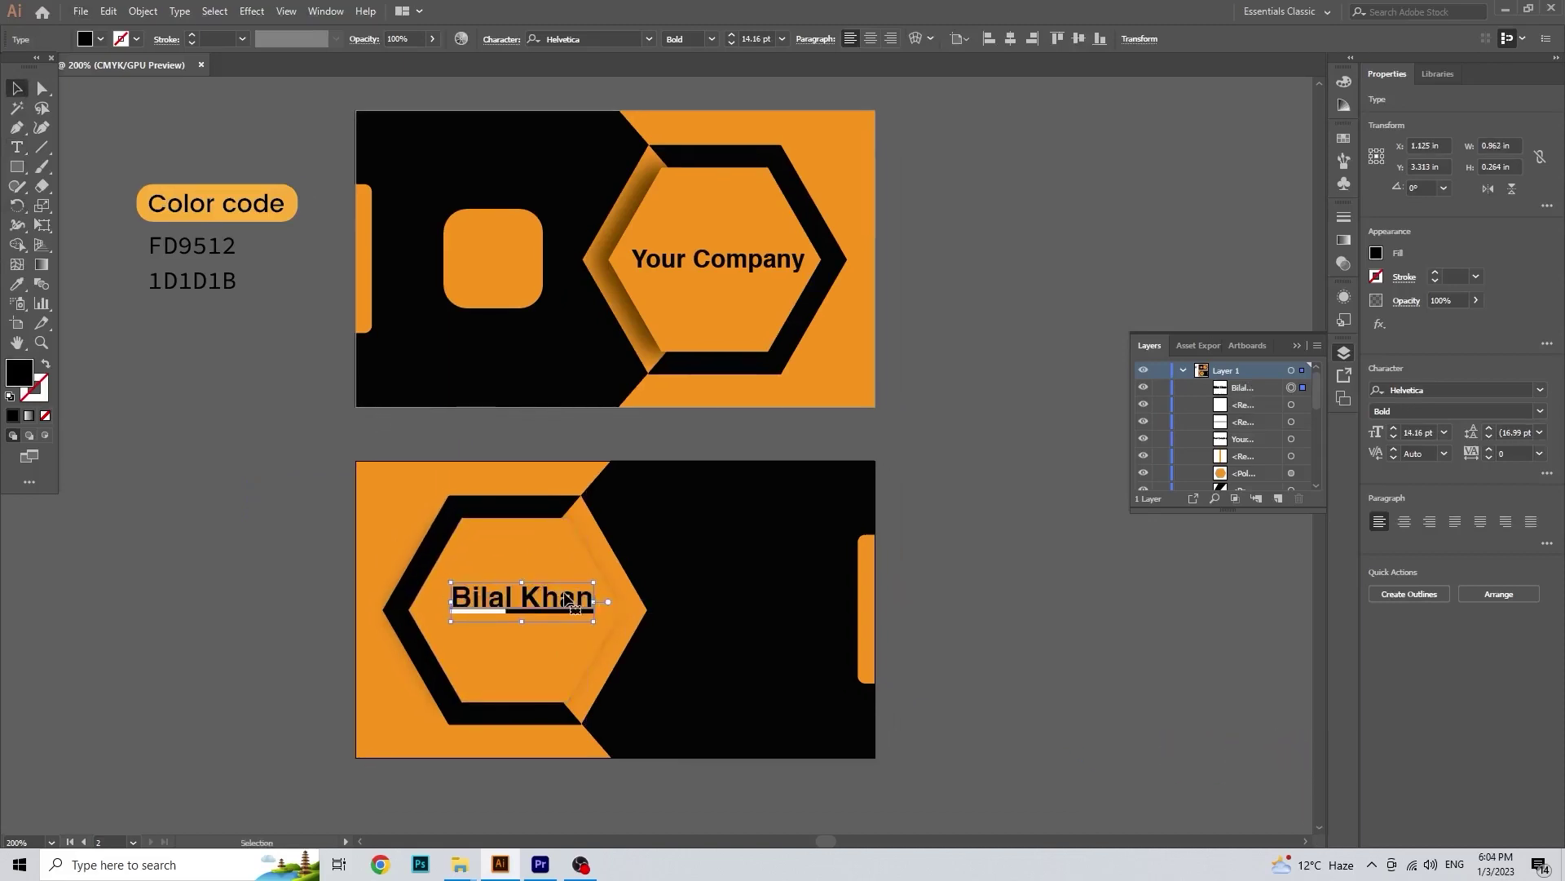
{"action": "left_click", "coordinate": [329, 593]}
Step: Duplicate the name below the bar and retype it as the 'Graphic Designer' job title
{"action": "left_click_drag", "start_coordinate": [511, 602], "coordinate": [510, 643]}
{"action": "key", "text": "t"}
{"action": "triple_click", "coordinate": [514, 635]}
{"action": "type", "text": "Graphic d"}
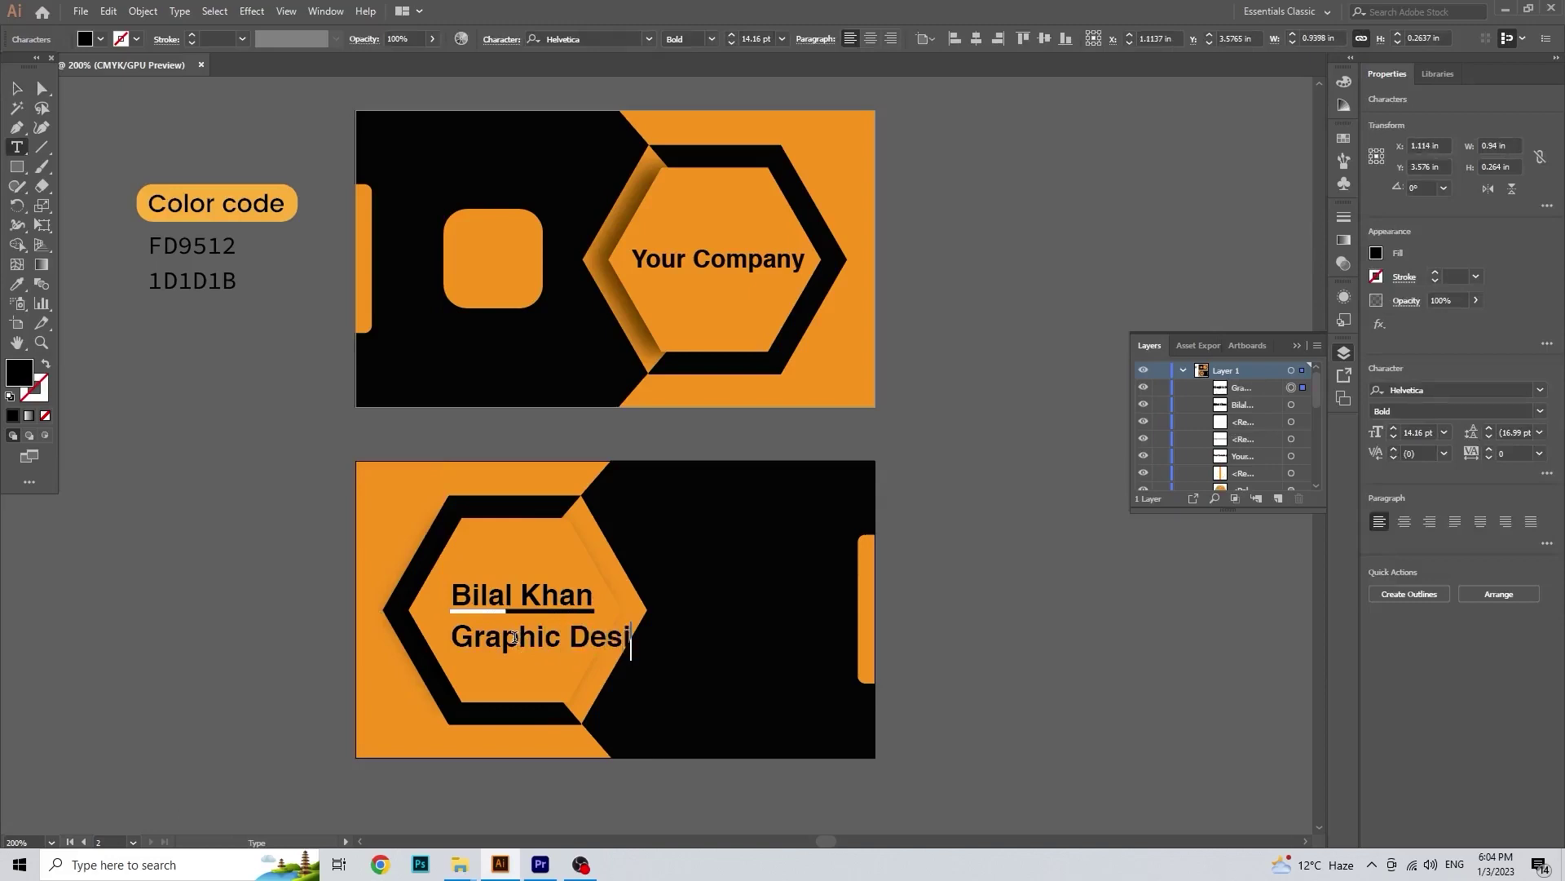
{"action": "key", "text": "Escape"}
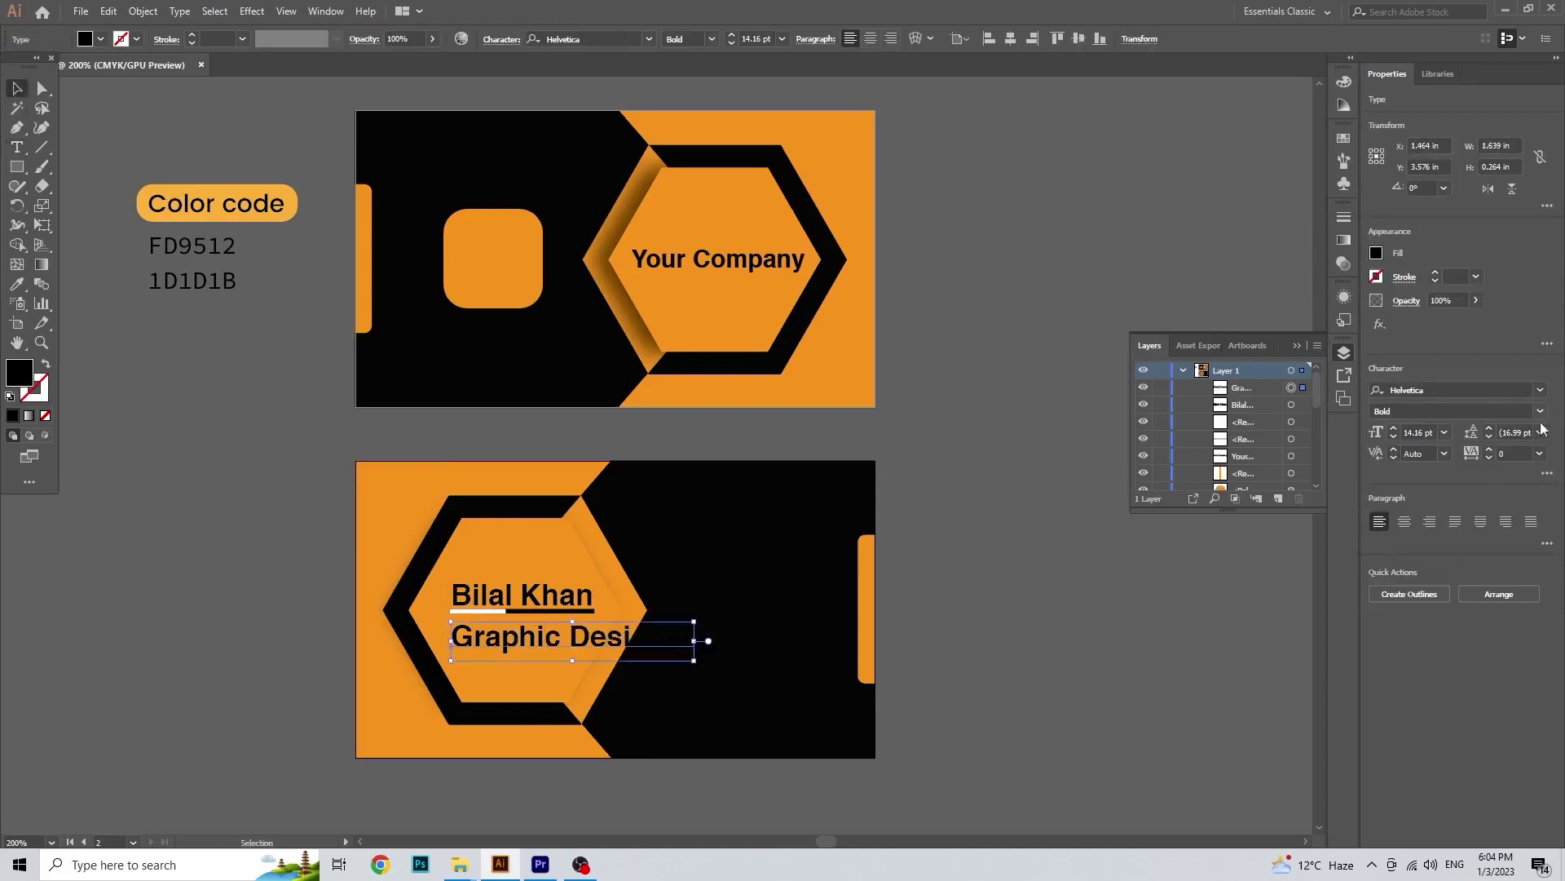
Step: Set the Graphic Designer text to Regular weight at 8 pt
{"action": "left_click", "coordinate": [1540, 411]}
{"action": "left_click", "coordinate": [1449, 431]}
{"action": "left_click", "coordinate": [1394, 437]}
{"action": "left_click", "coordinate": [1394, 437]}
{"action": "left_click", "coordinate": [1393, 437]}
{"action": "left_click", "coordinate": [1393, 437]}
{"action": "left_click", "coordinate": [1393, 437]}
{"action": "left_click", "coordinate": [1393, 437]}
{"action": "left_click", "coordinate": [1393, 437]}
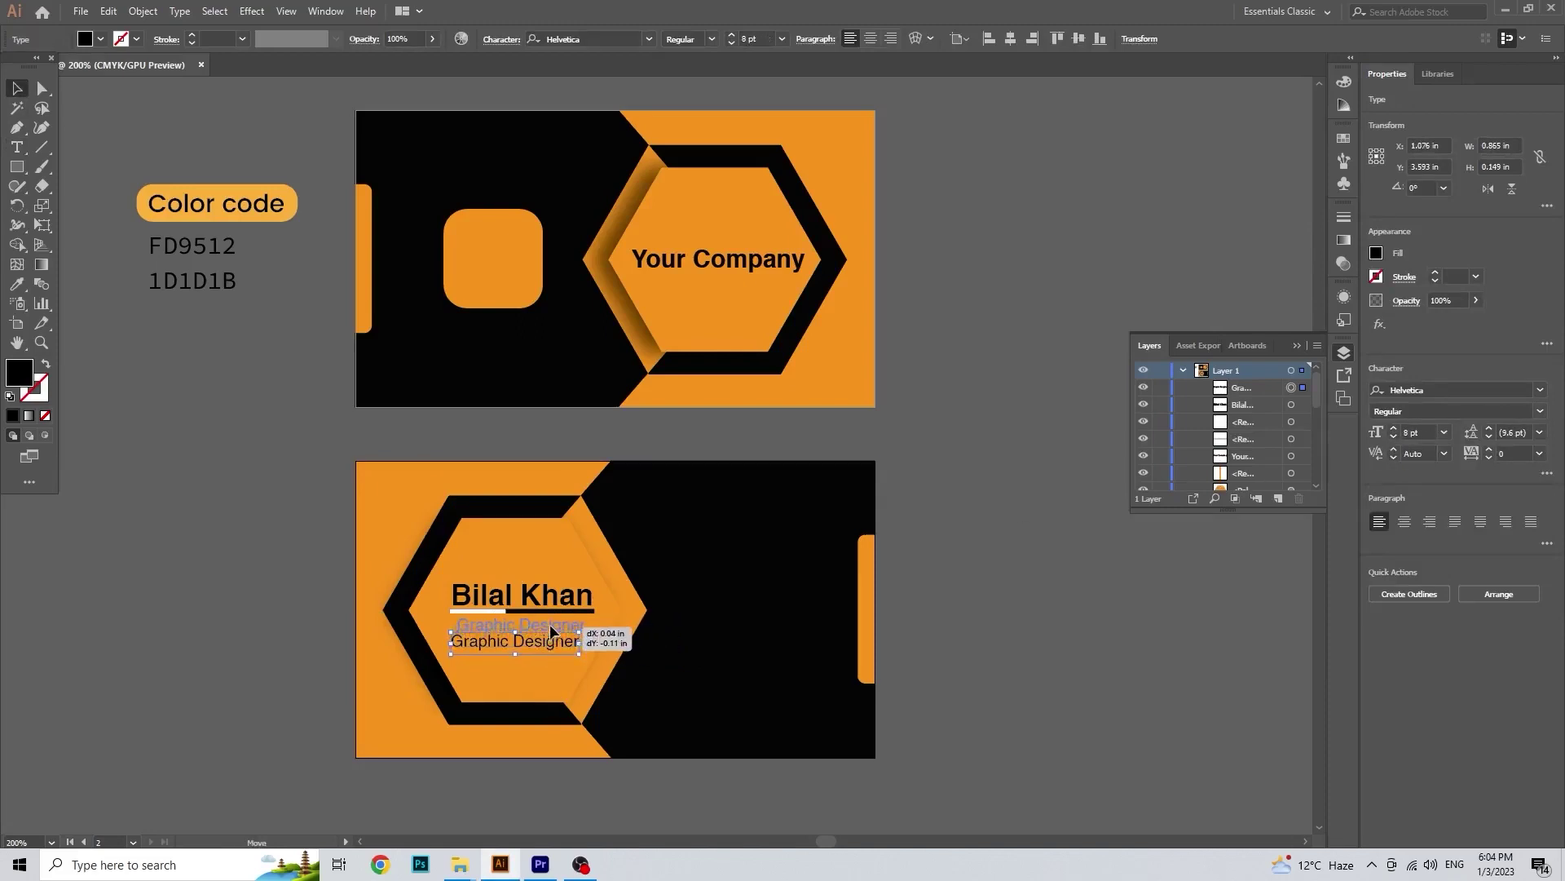
Step: Position the Graphic Designer line just beneath the name
{"action": "left_click_drag", "start_coordinate": [549, 624], "coordinate": [551, 625]}
{"action": "key", "text": "ctrl+h"}
{"action": "scroll", "coordinate": [549, 632], "scroll_direction": "up", "scroll_amount": 1}
{"action": "left_click_drag", "start_coordinate": [549, 625], "coordinate": [527, 657]}
{"action": "left_click", "coordinate": [554, 643]}
{"action": "key", "text": "Up"}
{"action": "key", "text": "Down"}
{"action": "scroll", "coordinate": [599, 728], "scroll_direction": "down", "scroll_amount": 1}
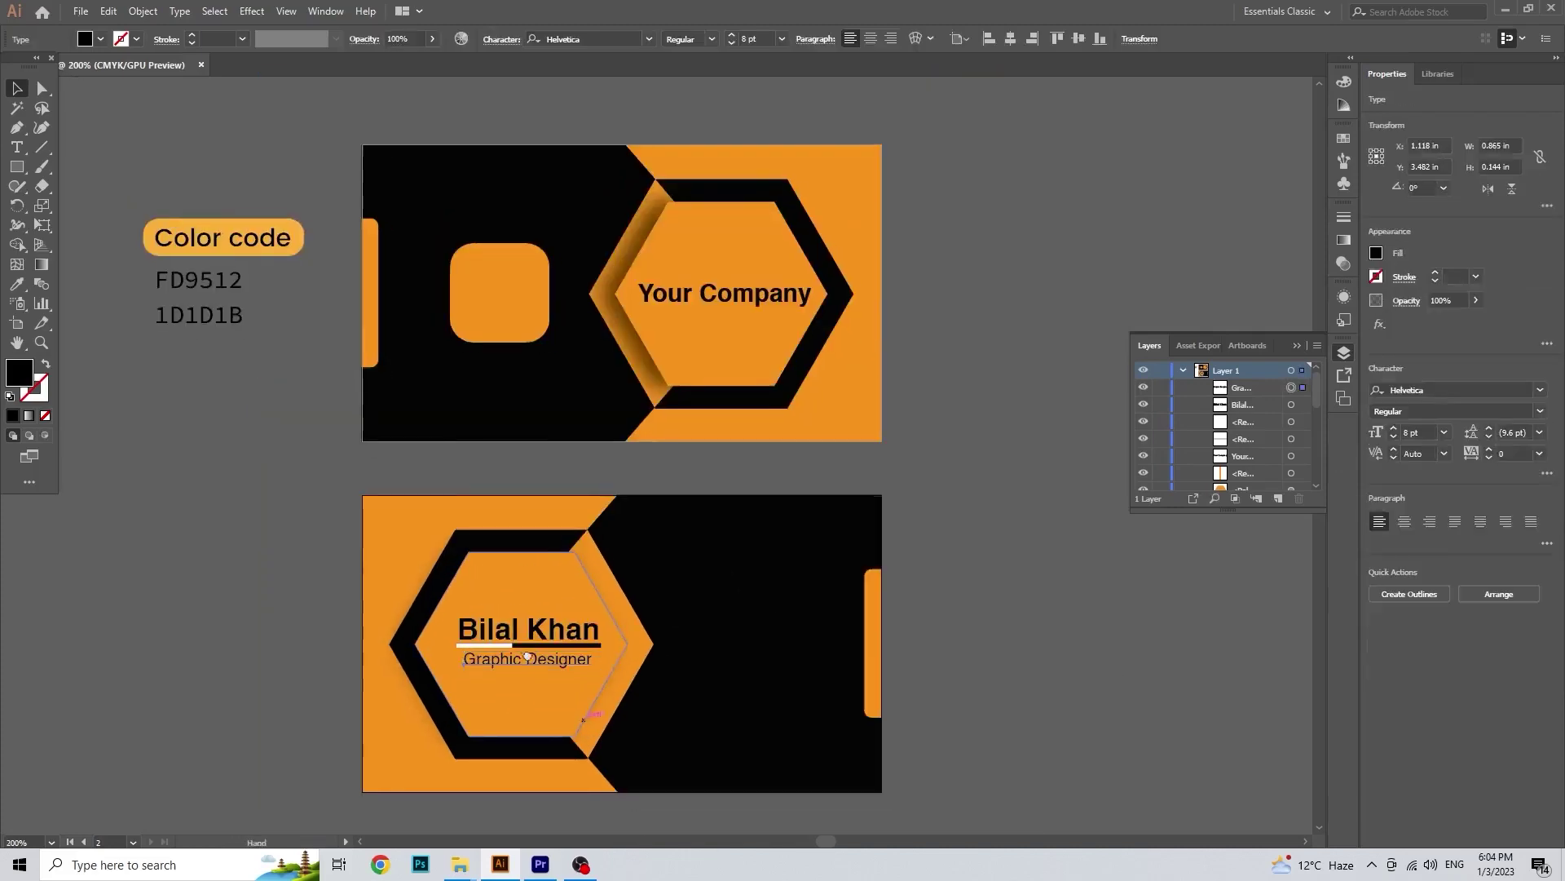
Step: Paste the phone image, trace and expand it, and delete its white background
{"action": "key", "text": "ctrl+v"}
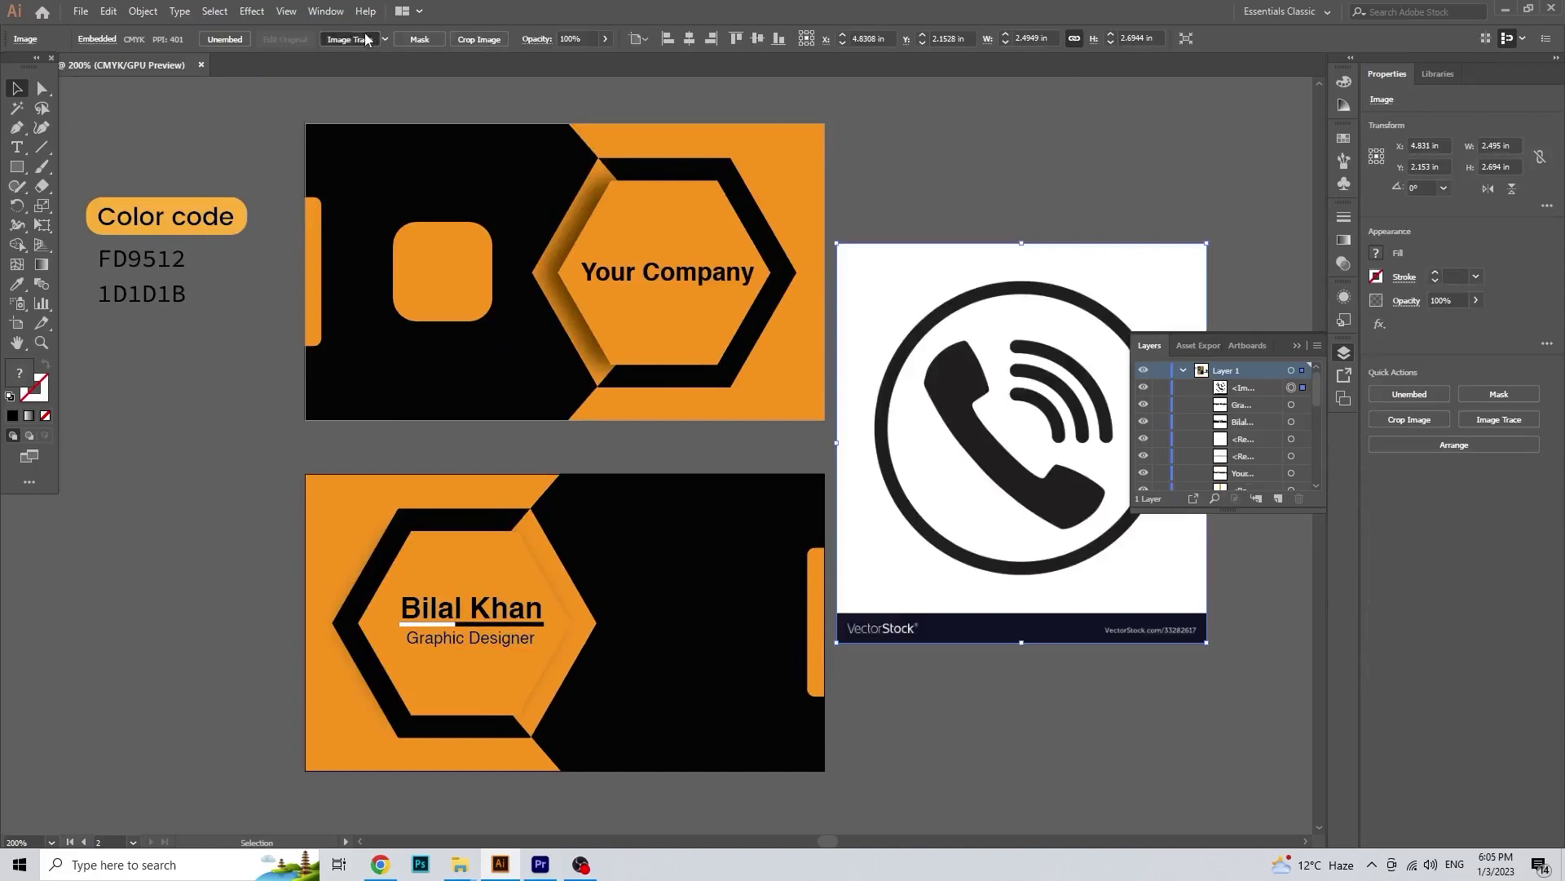
{"action": "left_click", "coordinate": [366, 40]}
{"action": "left_click", "coordinate": [440, 39]}
{"action": "key", "text": "y"}
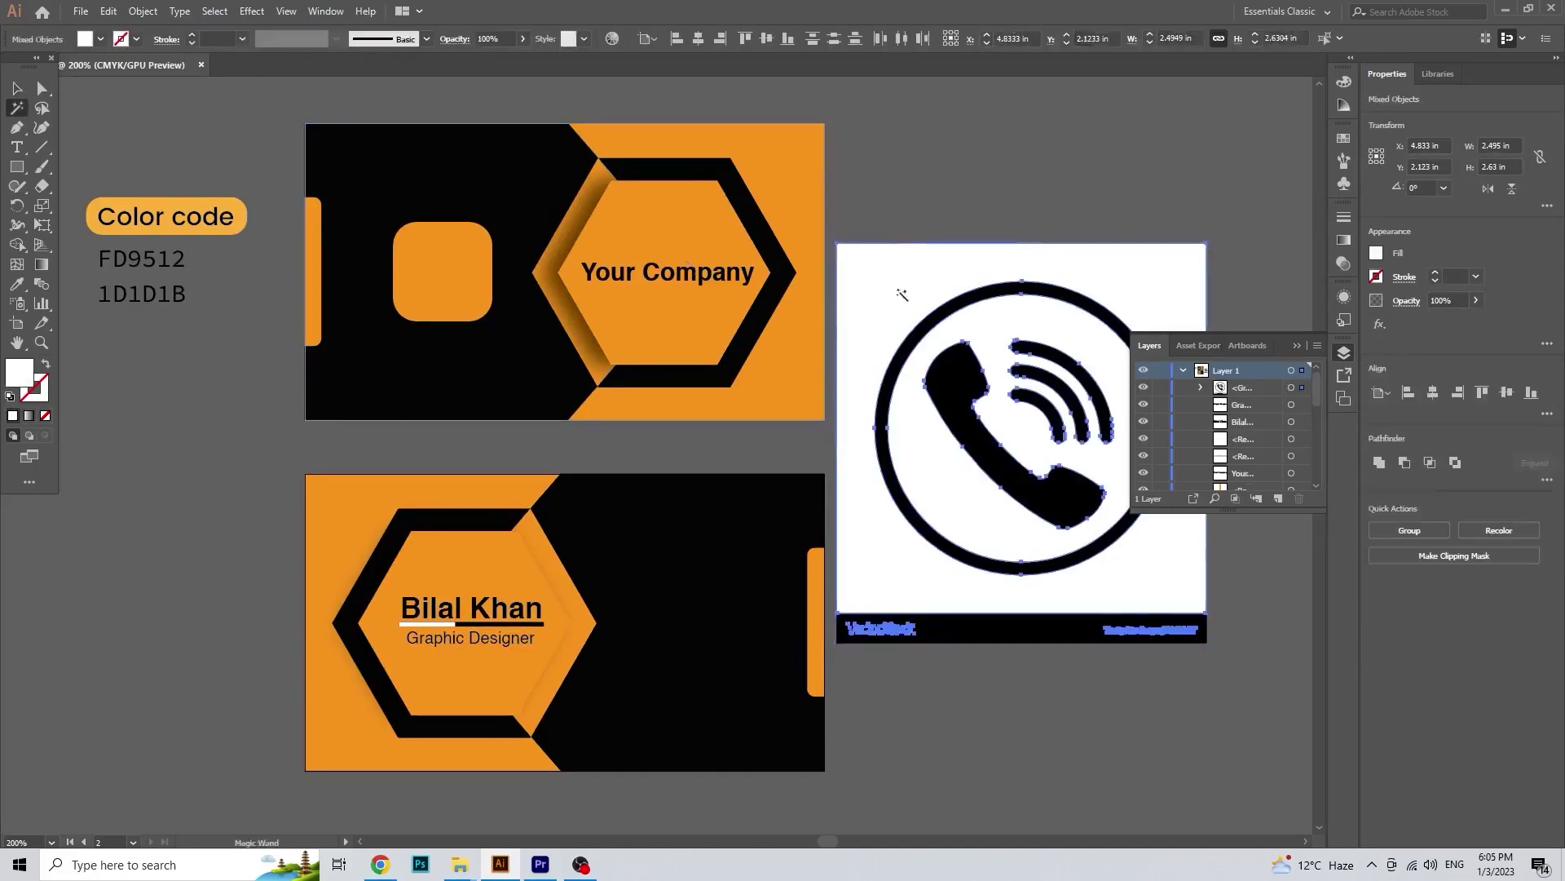
{"action": "left_click", "coordinate": [861, 300]}
{"action": "key", "text": "Delete"}
Step: Remove the stock watermark banner and give the phone icon the hexagon's orange
{"action": "key", "text": "a"}
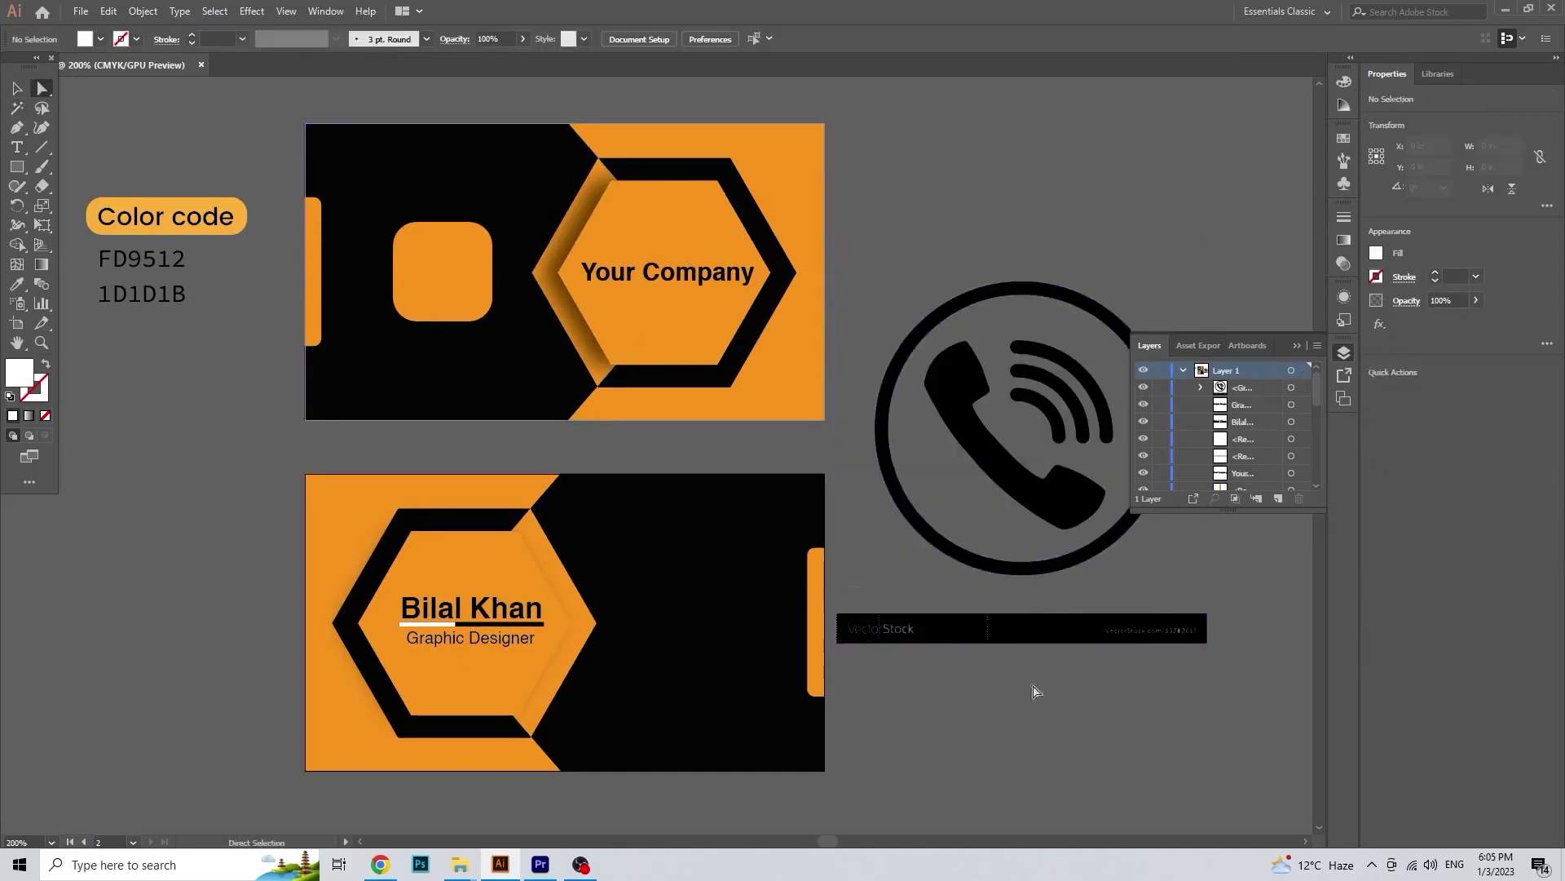
{"action": "left_click_drag", "start_coordinate": [927, 670], "coordinate": [1262, 628]}
{"action": "key", "text": "Delete"}
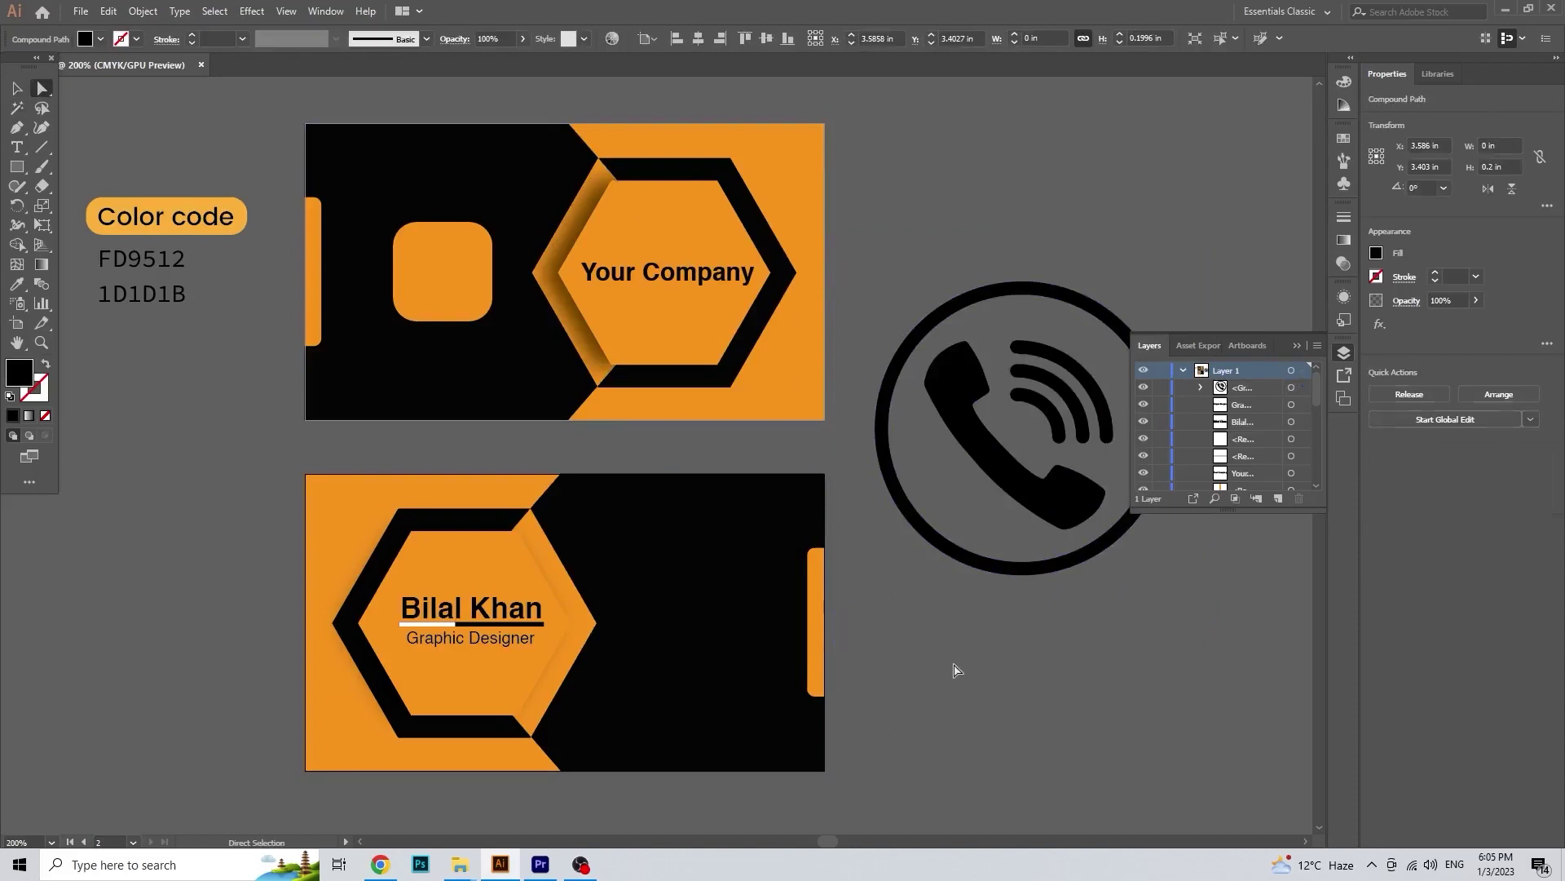
{"action": "key", "text": "v"}
{"action": "left_click", "coordinate": [882, 441]}
{"action": "key", "text": "i"}
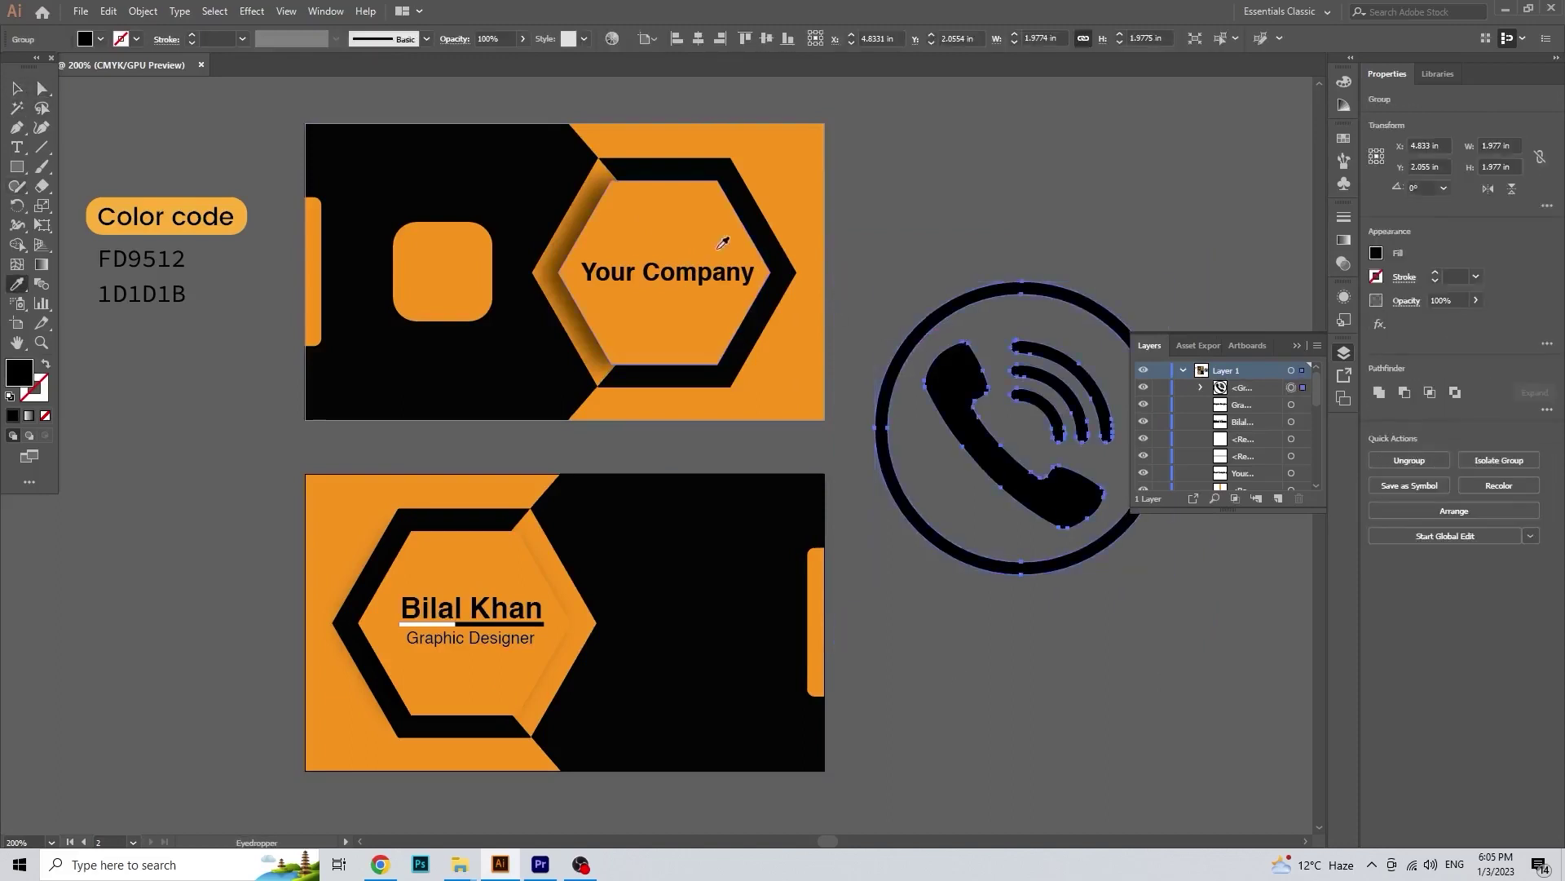
{"action": "left_click", "coordinate": [750, 262]}
{"action": "key", "text": "v"}
Step: Shrink the orange phone icon to about 0.22 in on the card's black half
{"action": "left_click_drag", "start_coordinate": [1169, 574], "coordinate": [668, 608]}
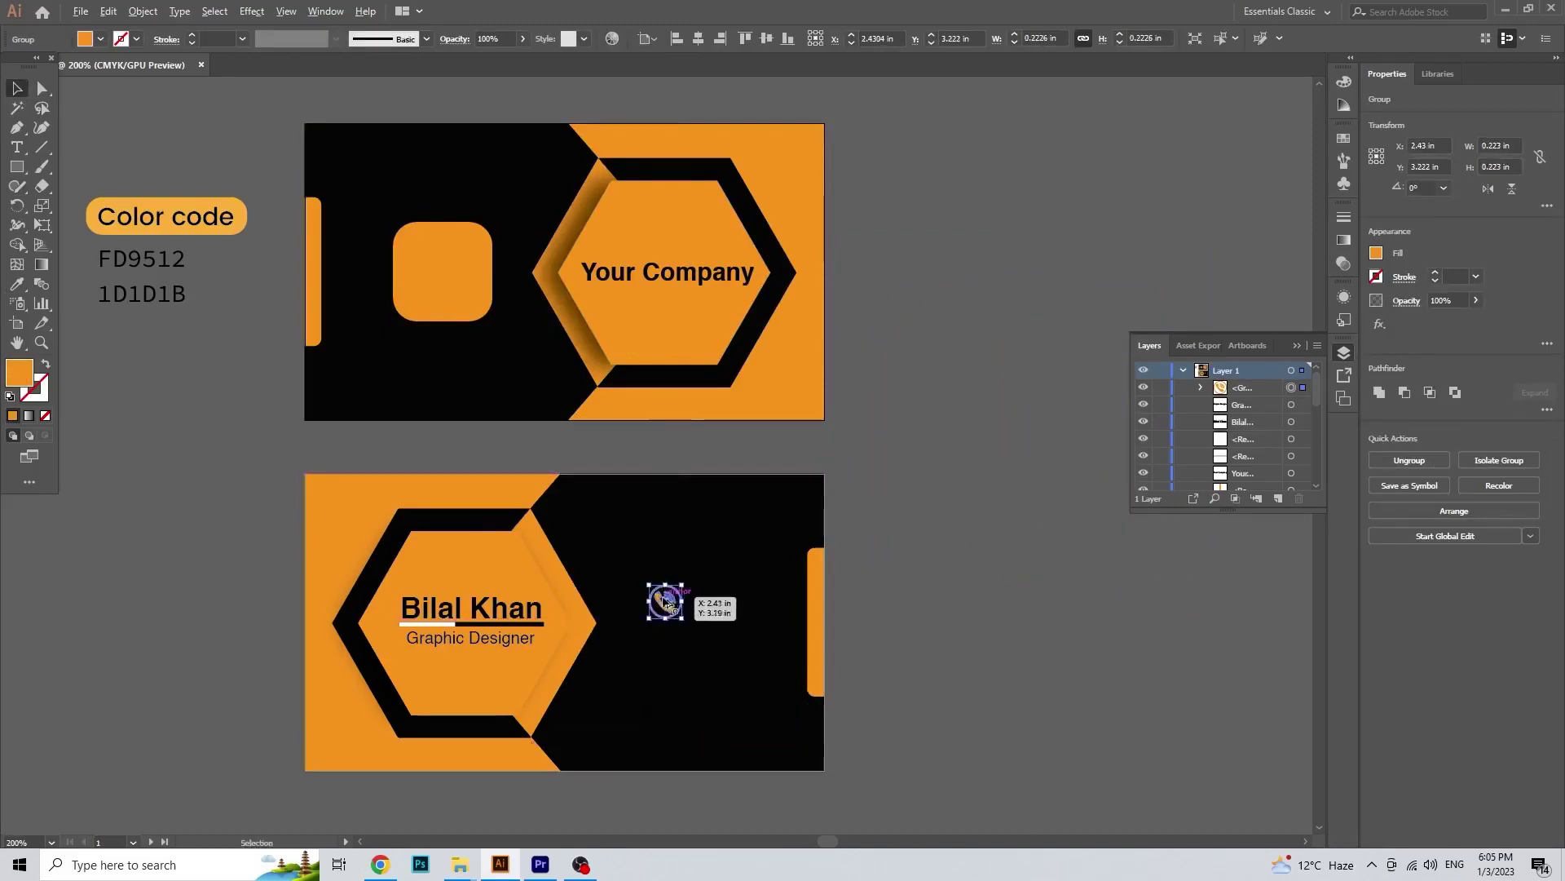
{"action": "scroll", "coordinate": [683, 561], "scroll_direction": "up", "scroll_amount": 2}
{"action": "left_click_drag", "start_coordinate": [717, 559], "coordinate": [696, 560]}
{"action": "left_click", "coordinate": [775, 600]}
{"action": "scroll", "coordinate": [727, 542], "scroll_direction": "down", "scroll_amount": 2}
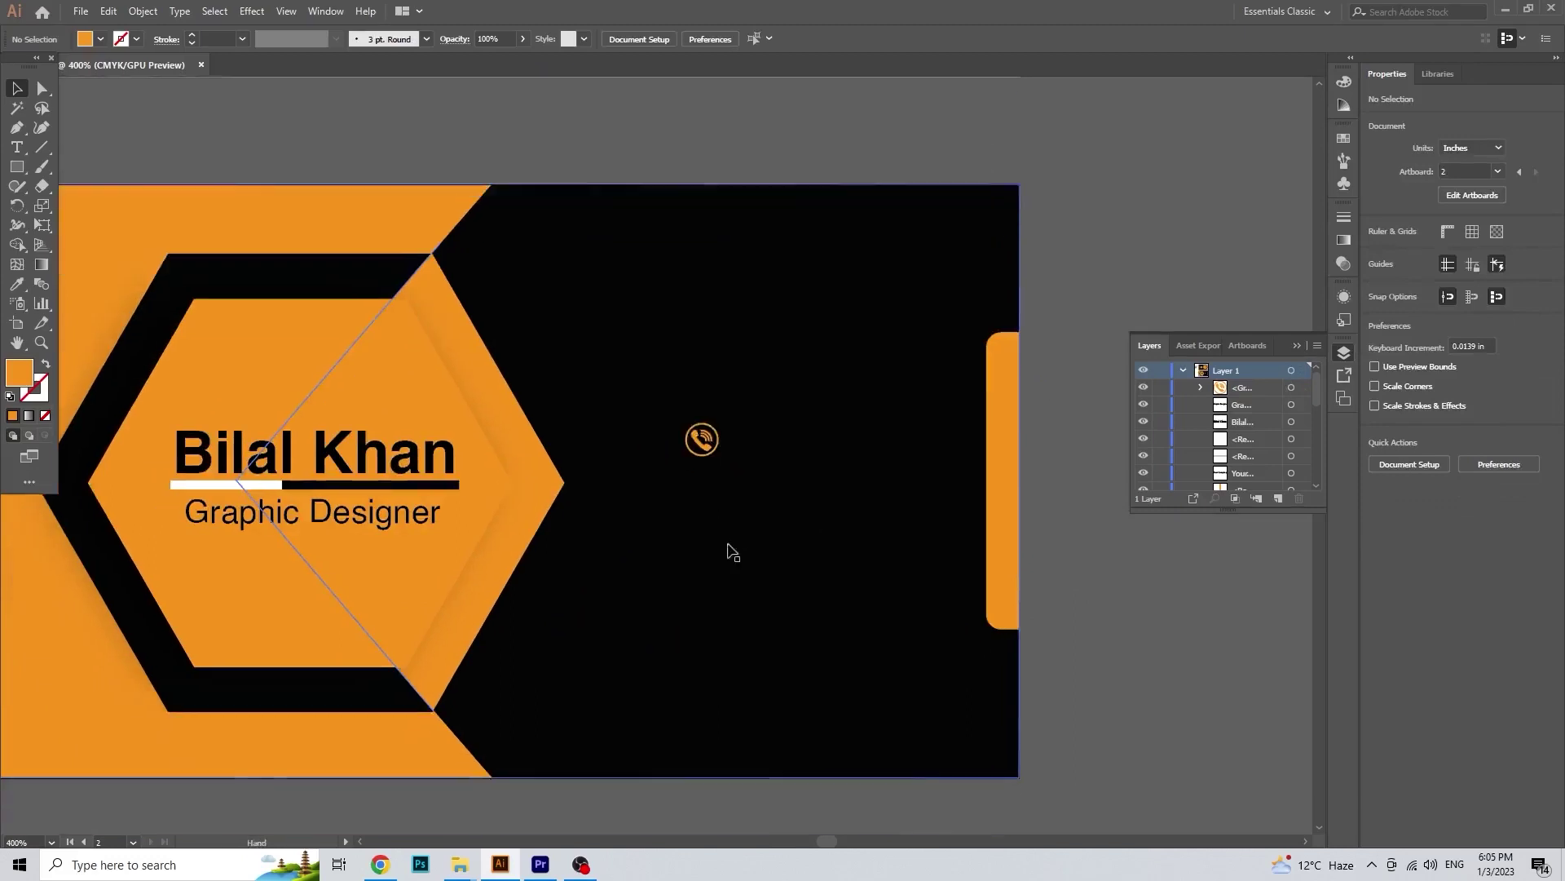
{"action": "left_click", "coordinate": [380, 865]}
{"action": "left_click", "coordinate": [1479, 10]}
{"action": "scroll", "coordinate": [761, 559], "scroll_direction": "down", "scroll_amount": 2}
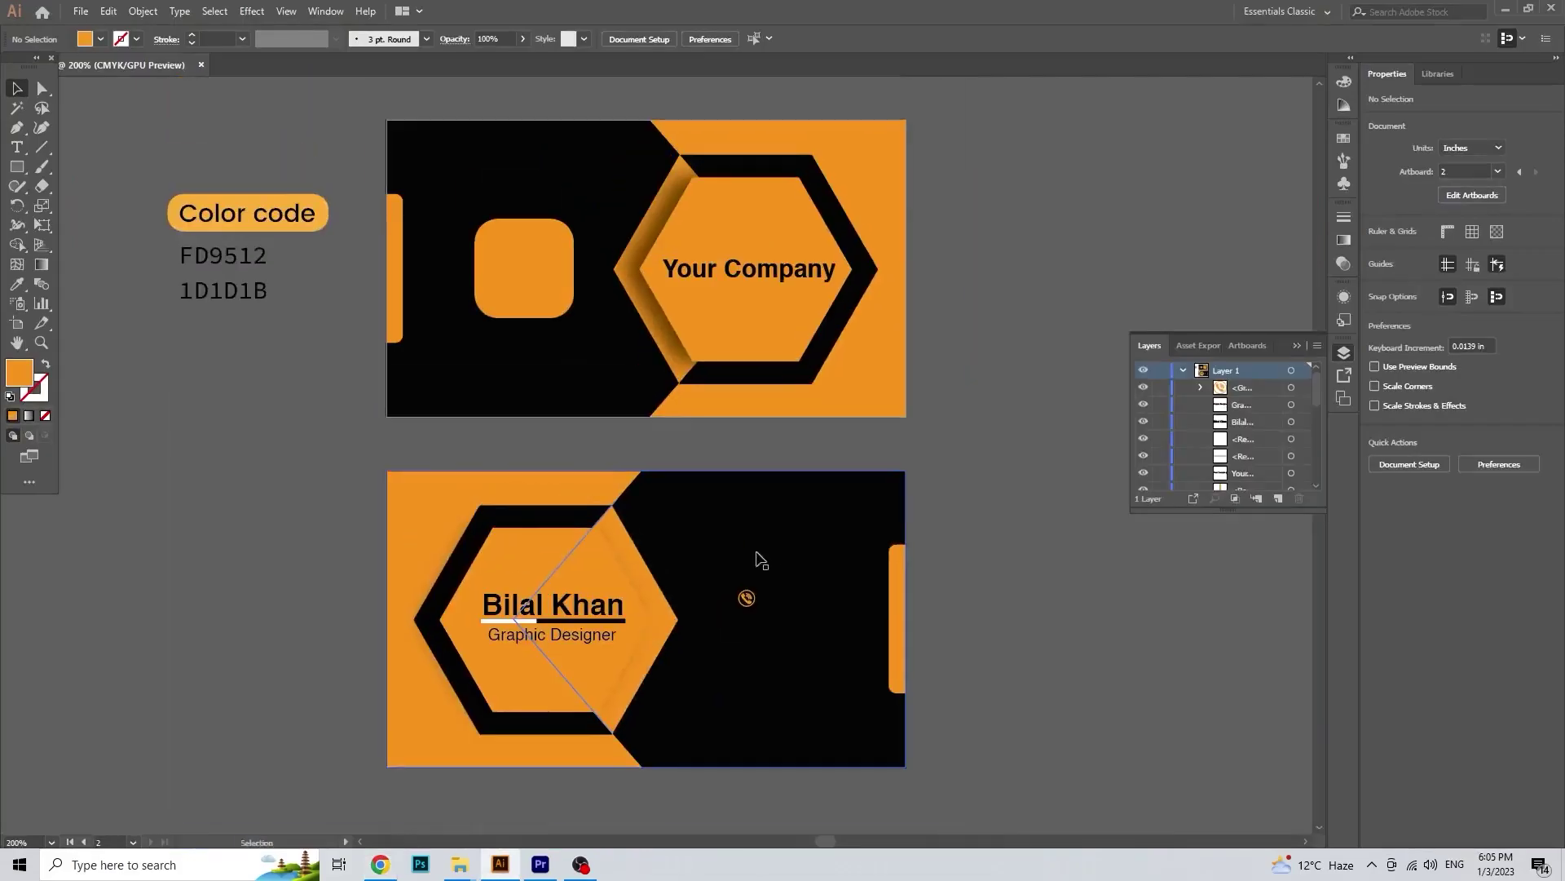
{"action": "scroll", "coordinate": [761, 560], "scroll_direction": "right", "scroll_amount": 1}
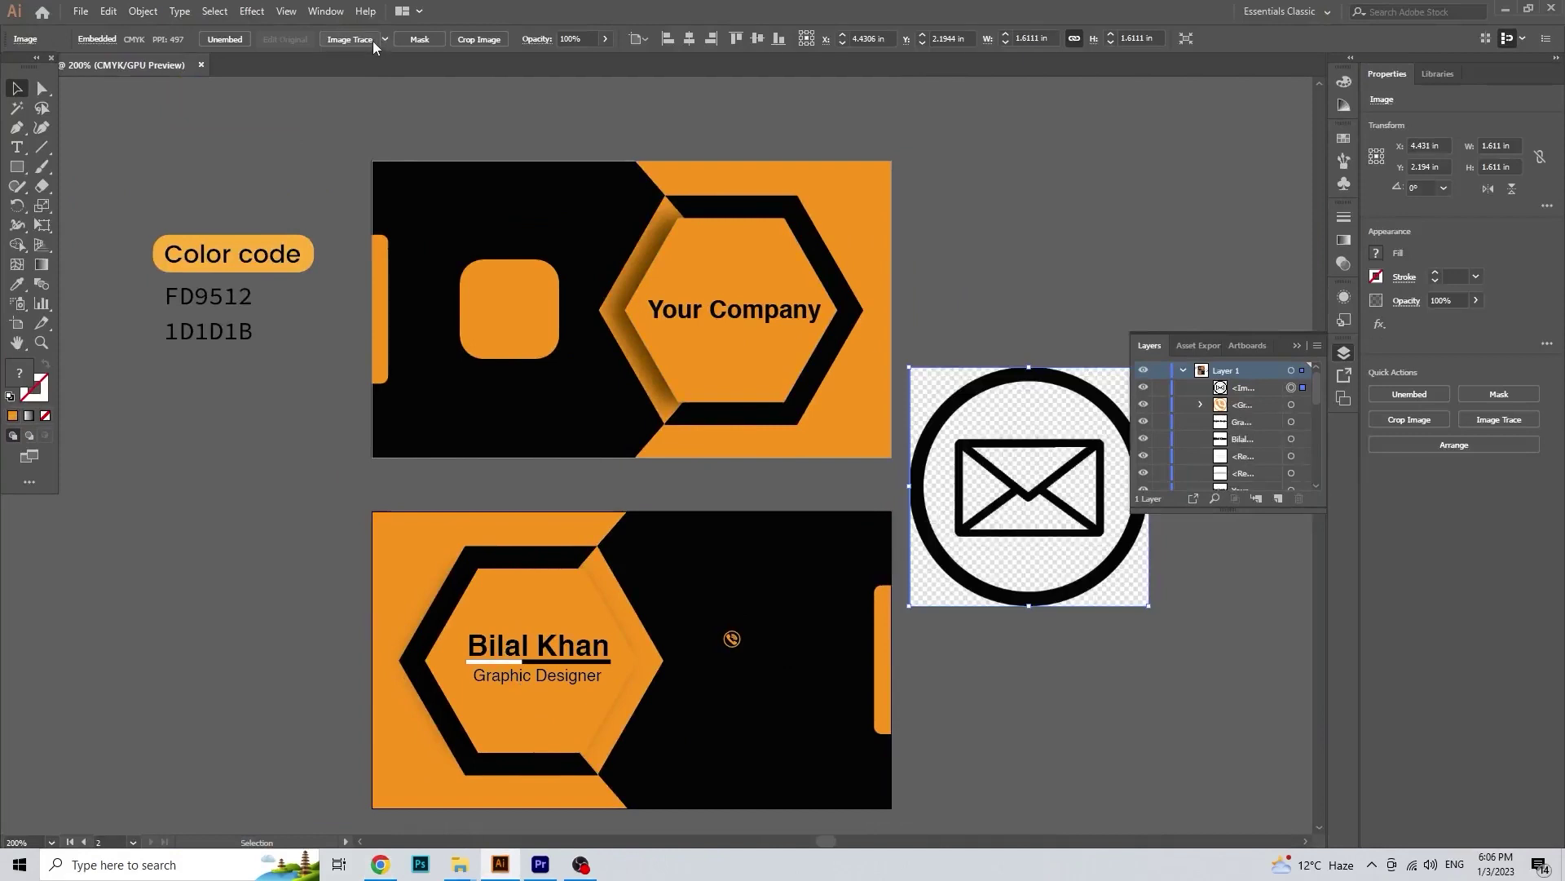
Step: Trace and expand the envelope image and delete its white background
{"action": "left_click", "coordinate": [351, 39]}
{"action": "left_click", "coordinate": [389, 40]}
{"action": "left_click", "coordinate": [16, 108]}
{"action": "left_click", "coordinate": [922, 392]}
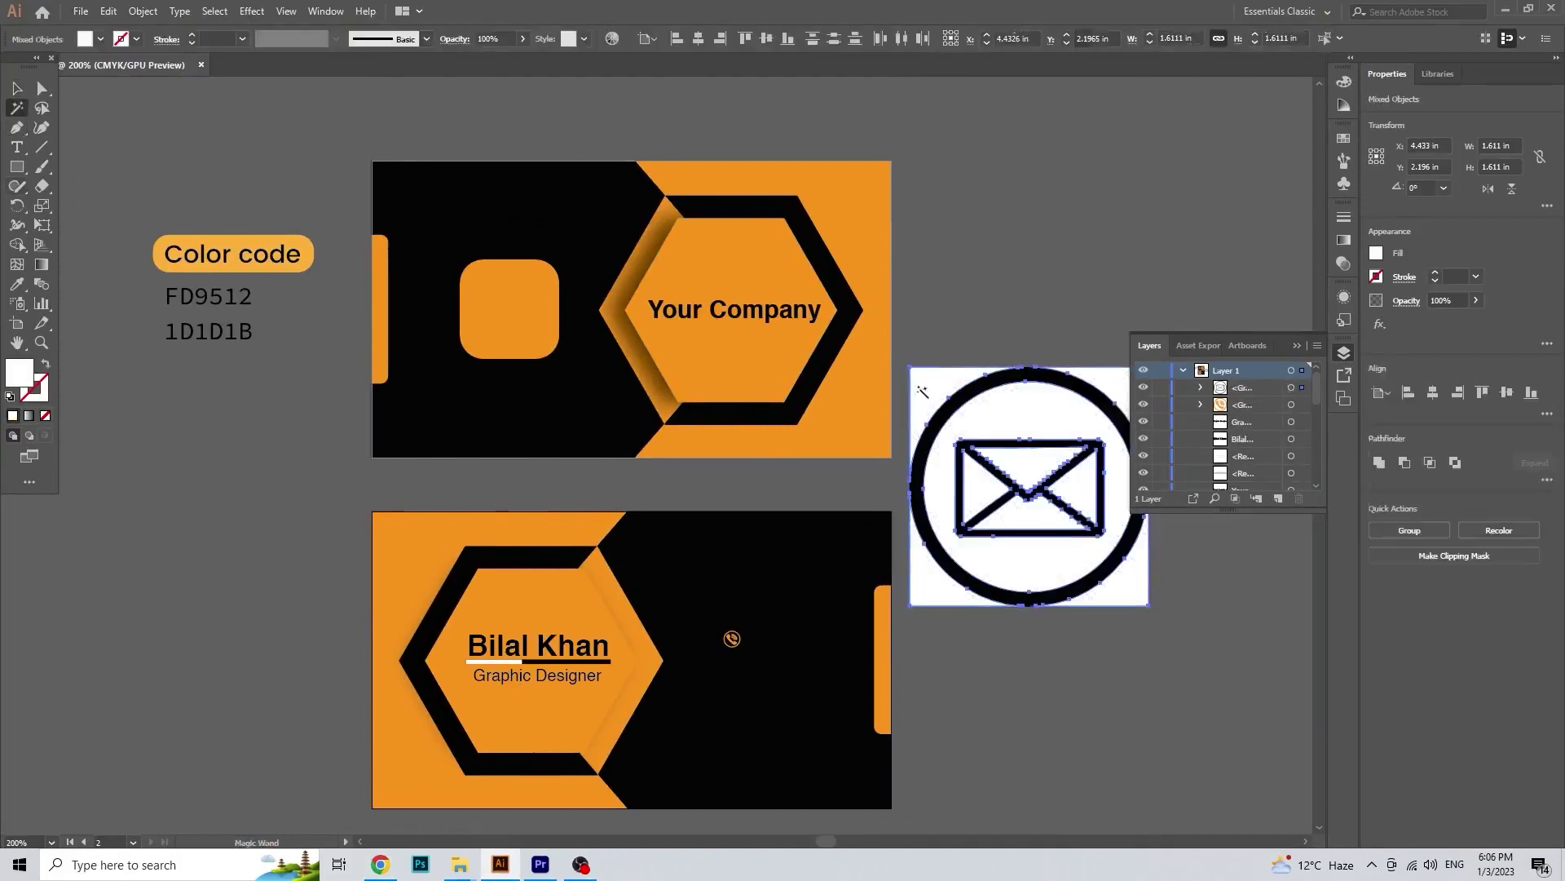
{"action": "key", "text": "Delete"}
Step: Shrink the envelope icon to about 0.25 in, move it onto the back card, and color it orange
{"action": "left_click", "coordinate": [1011, 482]}
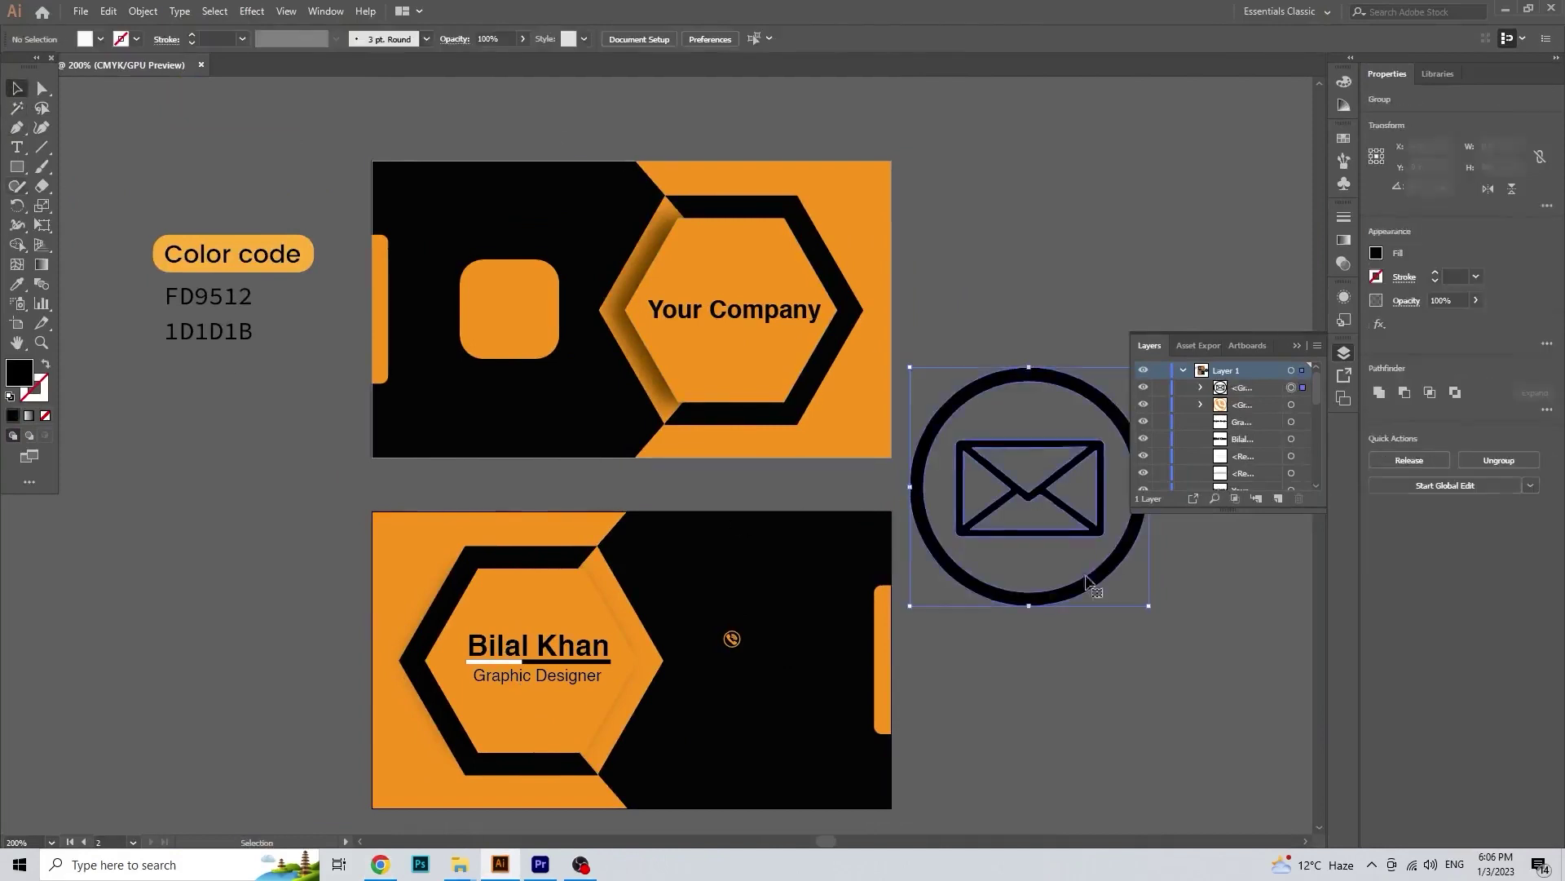
{"action": "left_click_drag", "start_coordinate": [1148, 608], "coordinate": [993, 496]}
{"action": "left_click_drag", "start_coordinate": [997, 432], "coordinate": [698, 626]}
{"action": "scroll", "coordinate": [699, 624], "scroll_direction": "up", "scroll_amount": 1}
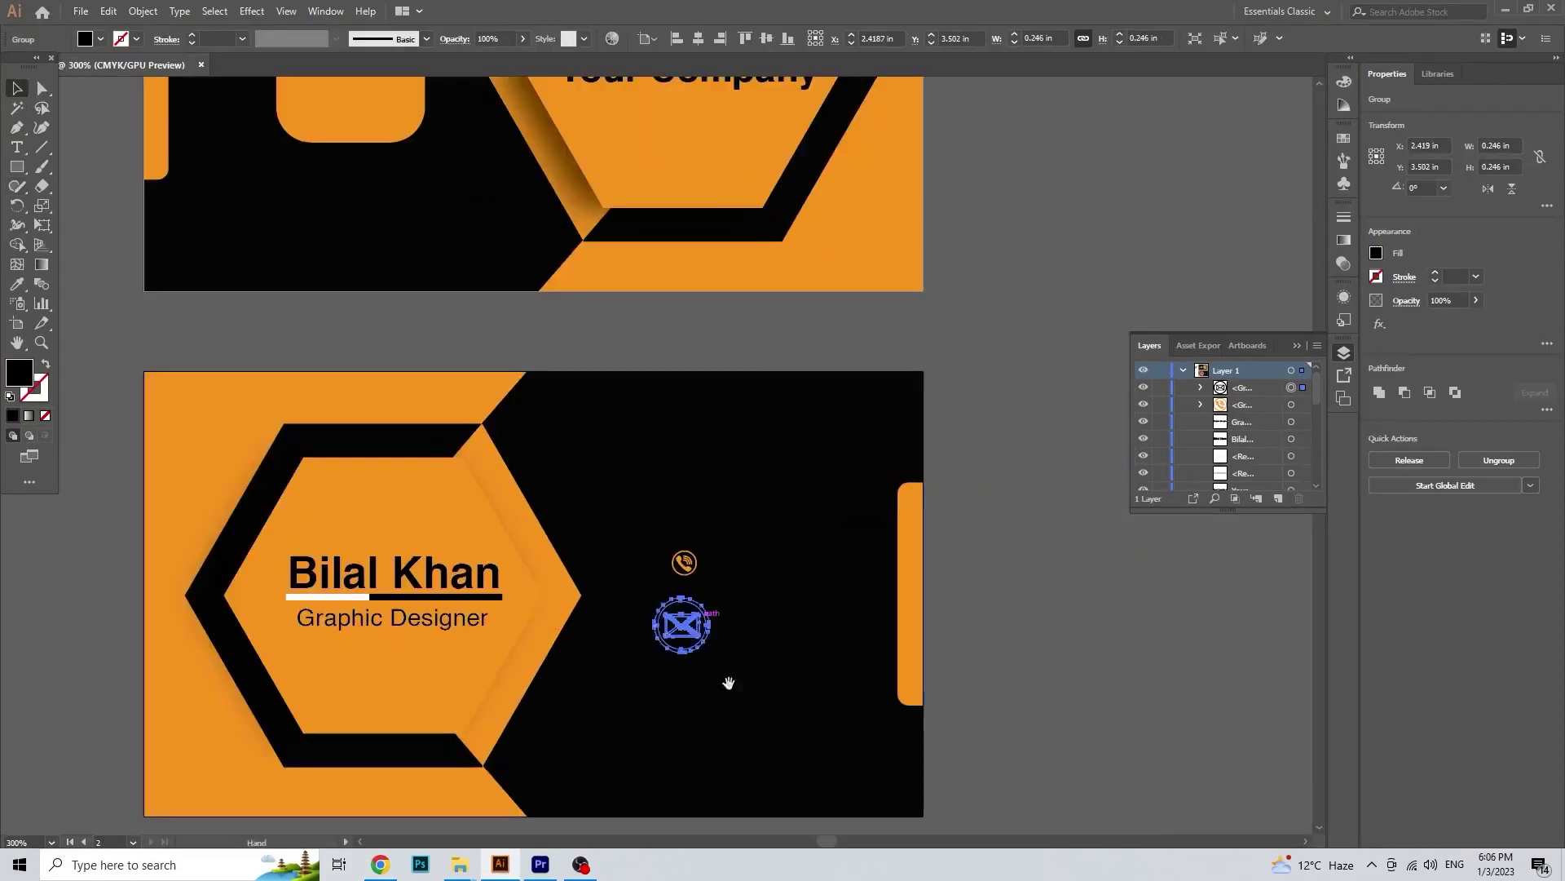
{"action": "left_click", "coordinate": [17, 284]}
{"action": "left_click", "coordinate": [168, 391]}
Step: Nudge the envelope icon up under the phone icon and compare their sizes
{"action": "left_click", "coordinate": [17, 88]}
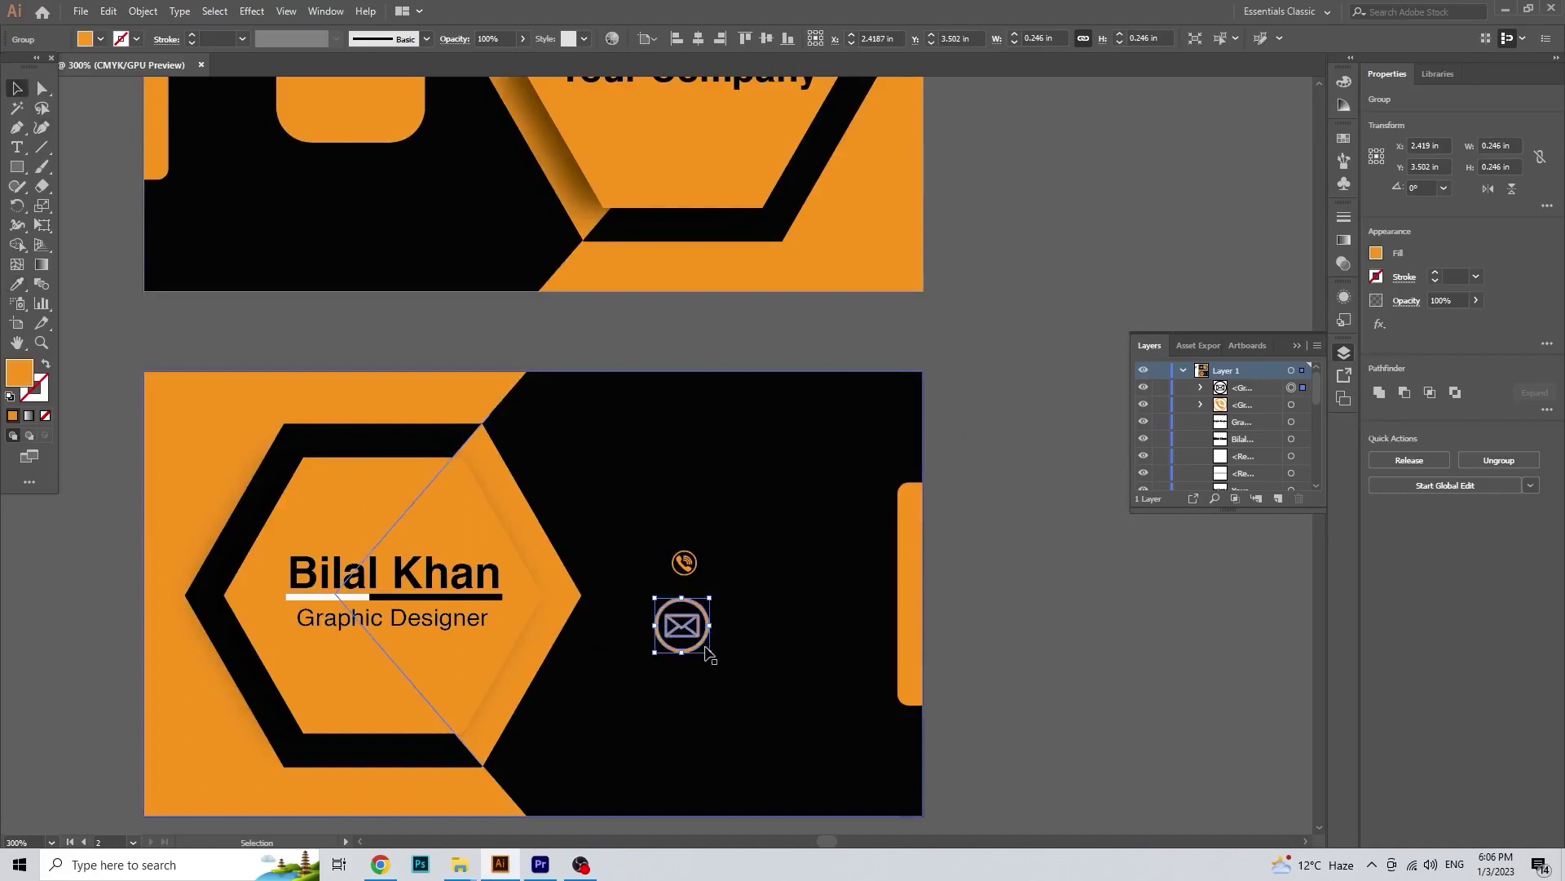
{"action": "scroll", "coordinate": [681, 632], "scroll_direction": "up", "scroll_amount": 3}
{"action": "left_click_drag", "start_coordinate": [667, 654], "coordinate": [669, 600]}
{"action": "left_click", "coordinate": [673, 531]}
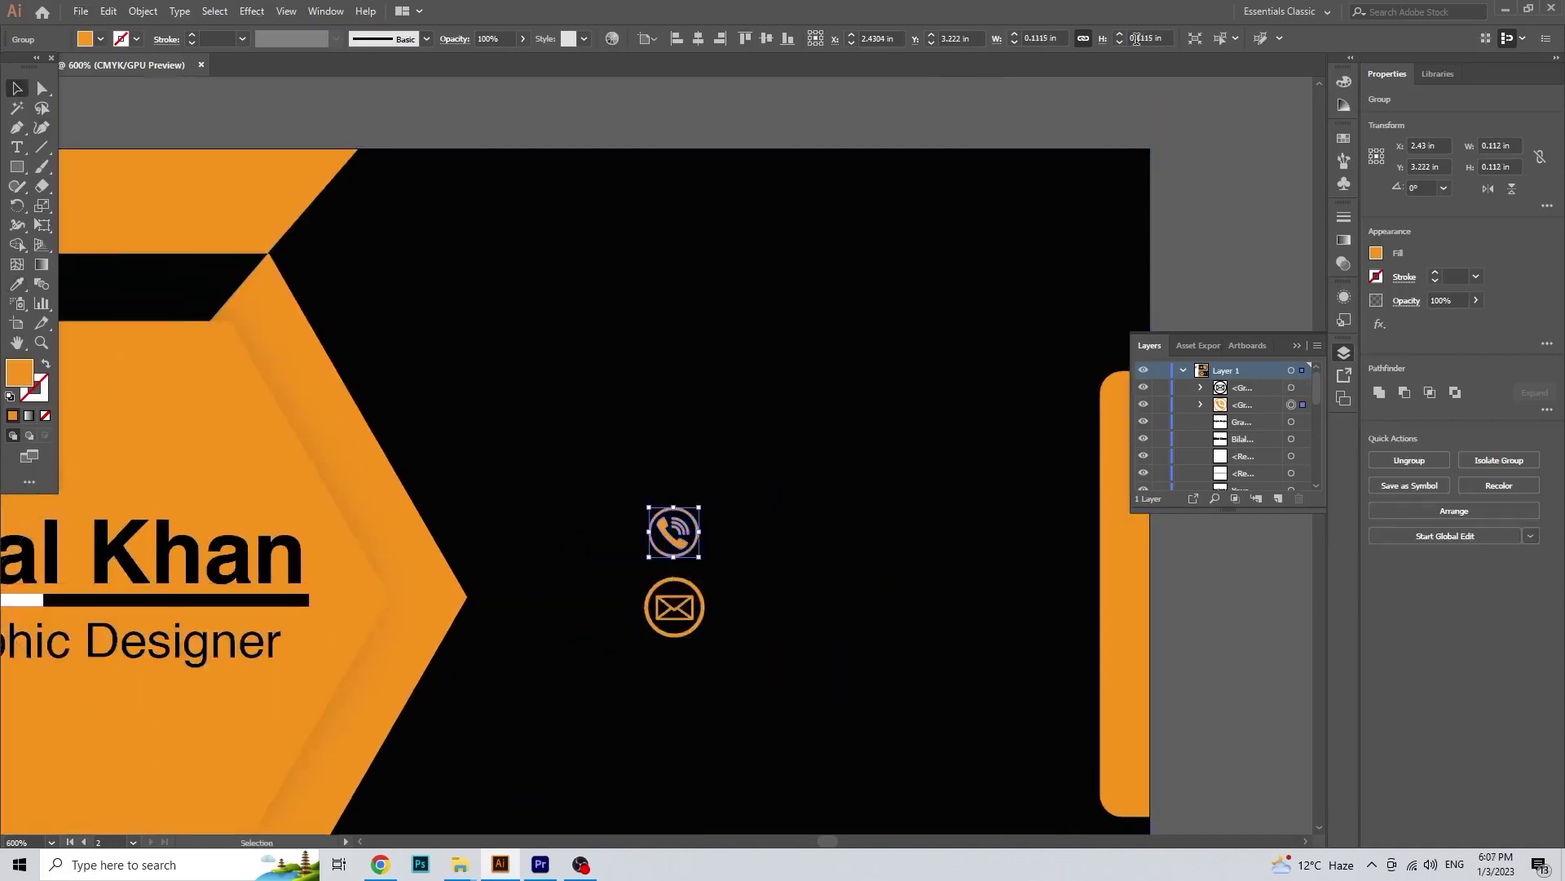
{"action": "left_click", "coordinate": [700, 607]}
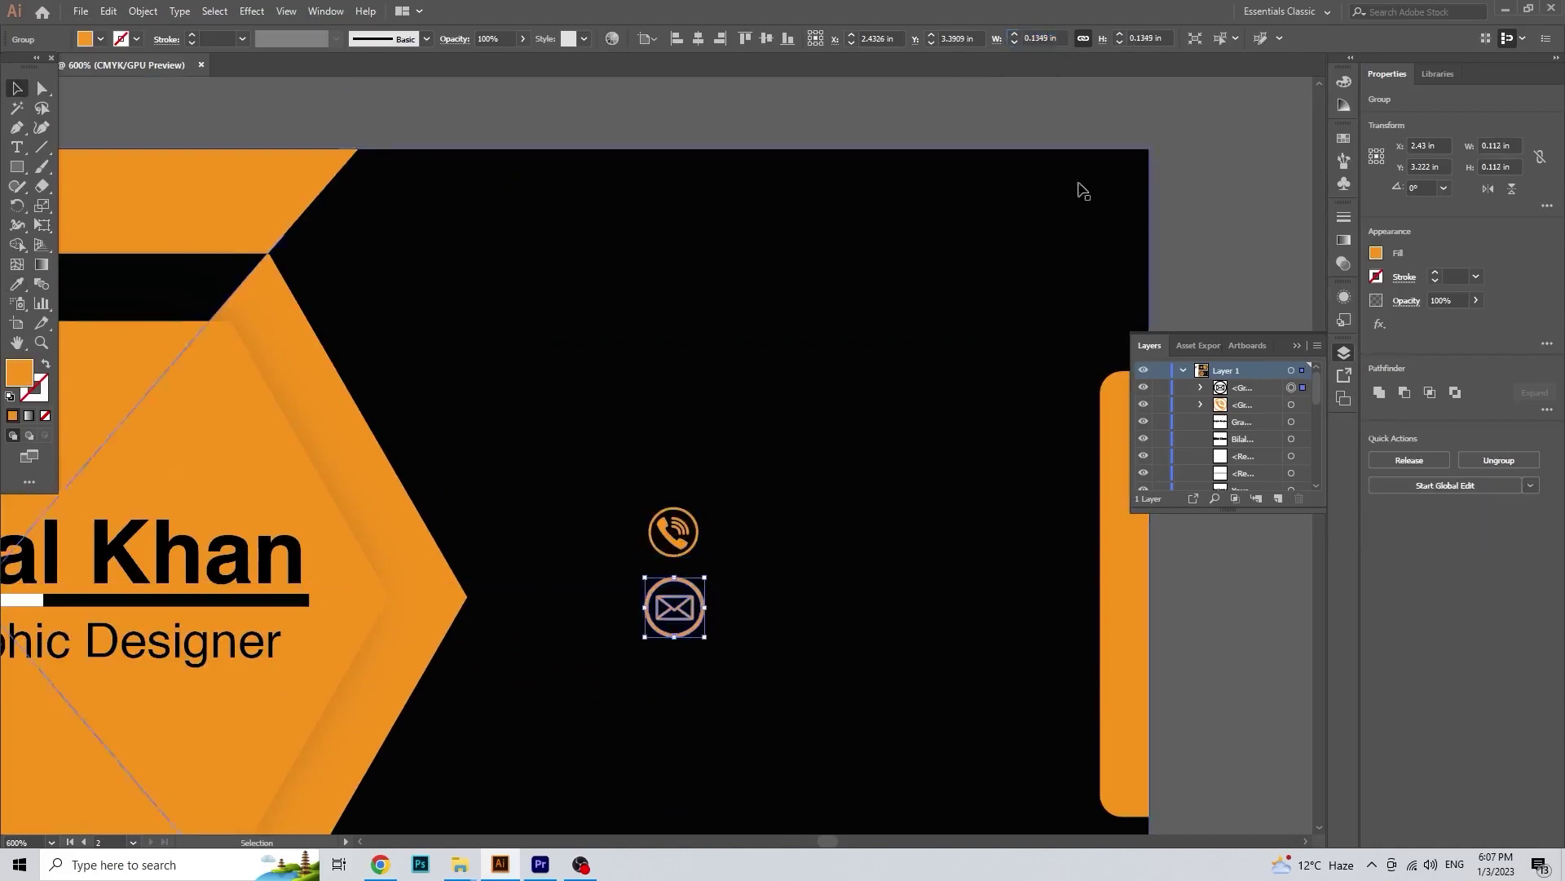
{"action": "left_click", "coordinate": [963, 326]}
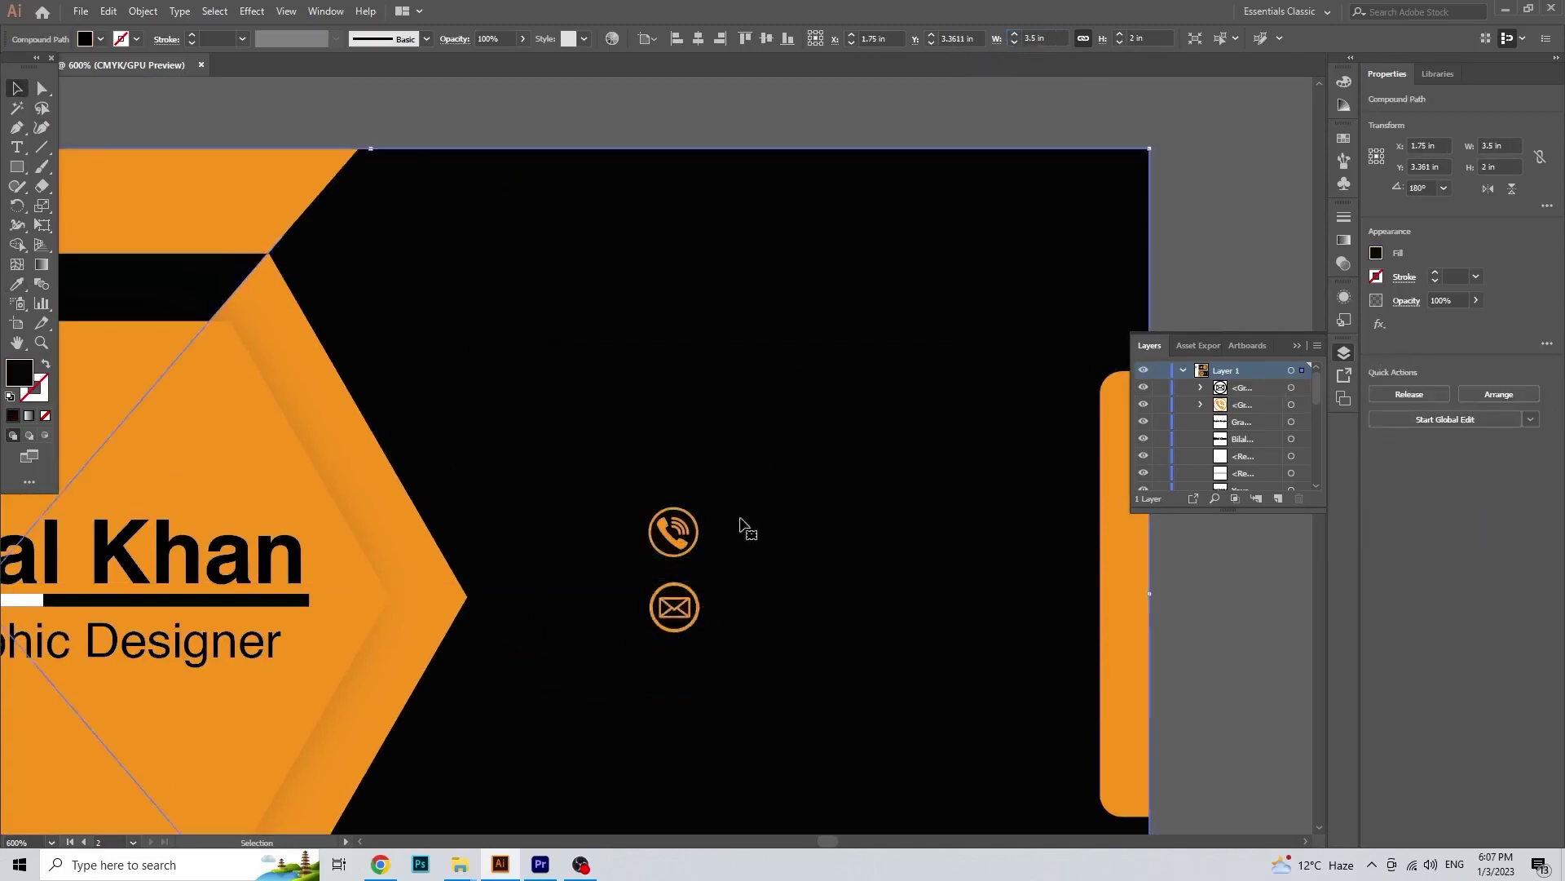
{"action": "scroll", "coordinate": [744, 528], "scroll_direction": "down", "scroll_amount": 1}
{"action": "left_click_drag", "start_coordinate": [750, 623], "coordinate": [839, 566]}
{"action": "scroll", "coordinate": [834, 559], "scroll_direction": "down", "scroll_amount": 1}
{"action": "scroll", "coordinate": [642, 599], "scroll_direction": "up", "scroll_amount": 1}
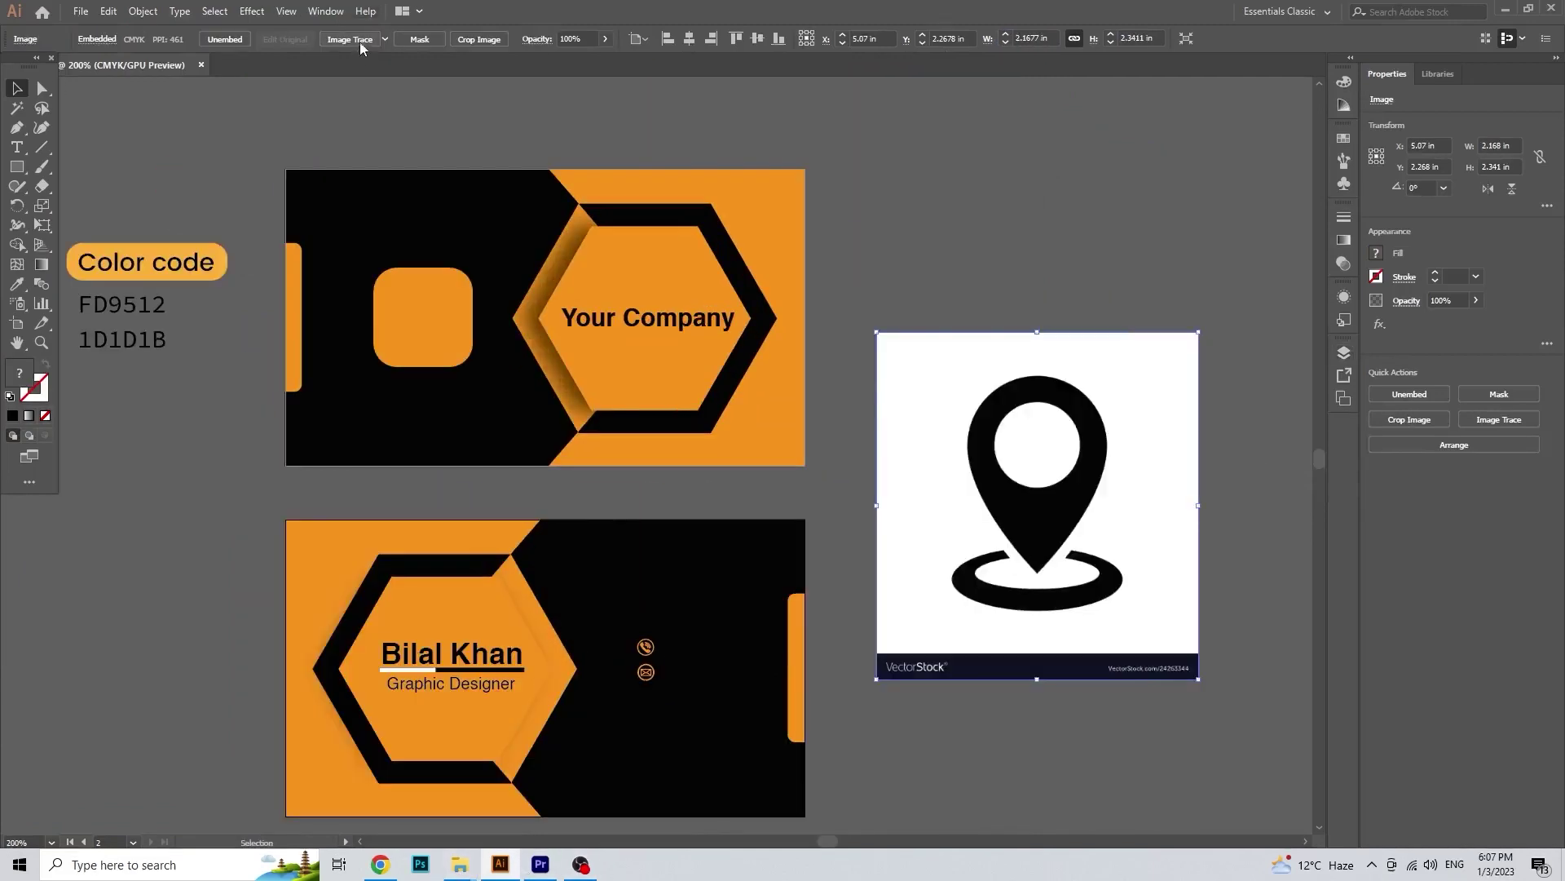
Step: Trace and expand the location-pin image, removing its white background and watermark bar
{"action": "left_click", "coordinate": [358, 40]}
{"action": "left_click", "coordinate": [407, 43]}
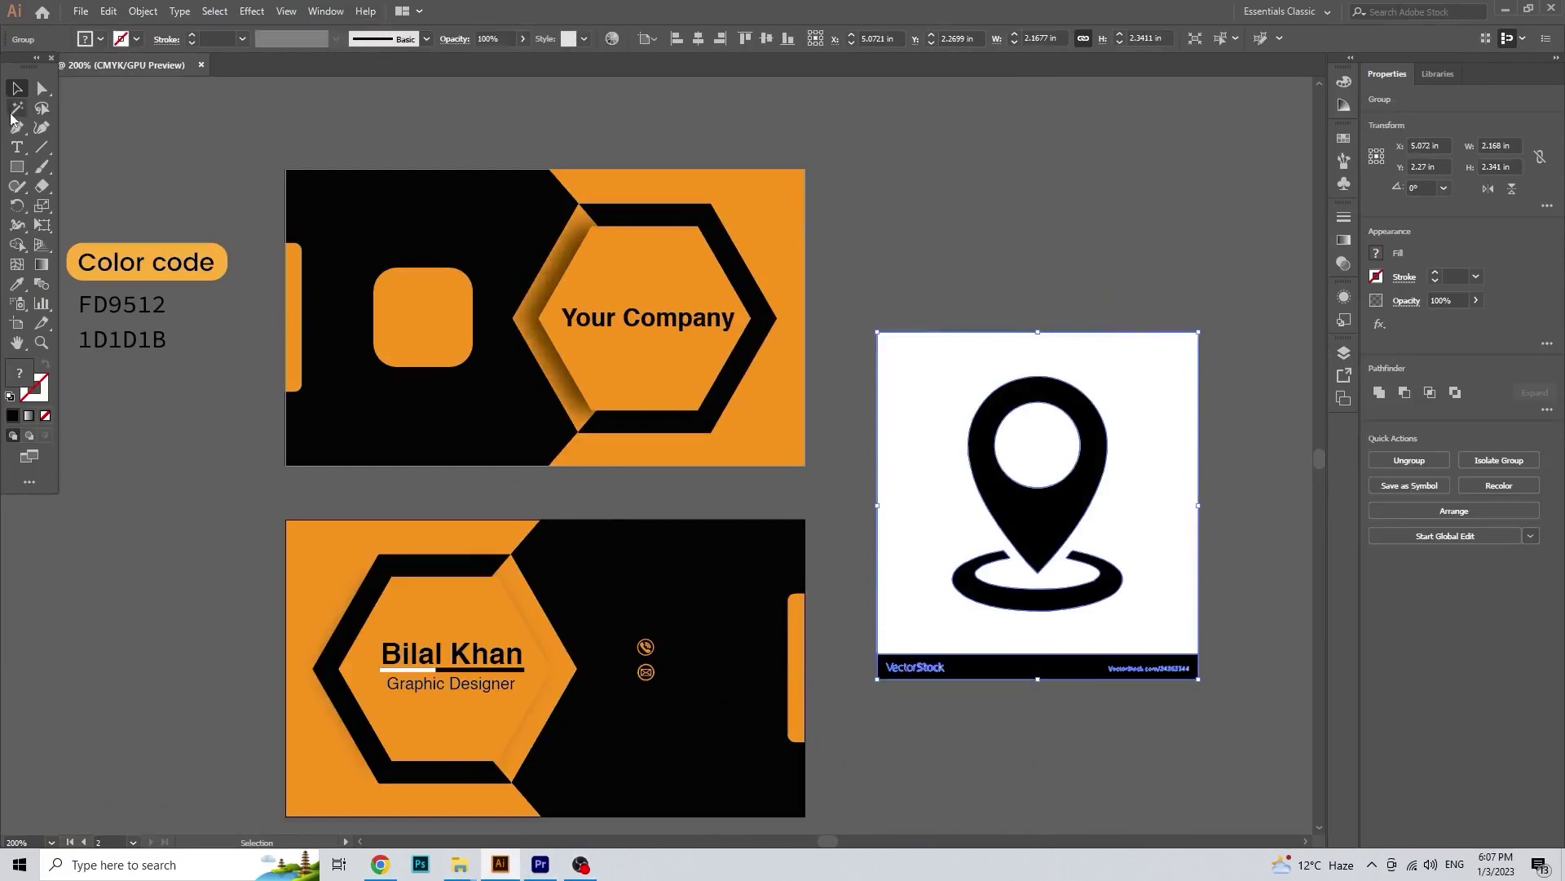
{"action": "key", "text": "y"}
{"action": "left_click", "coordinate": [914, 362]}
{"action": "key", "text": "Delete"}
{"action": "key", "text": "a"}
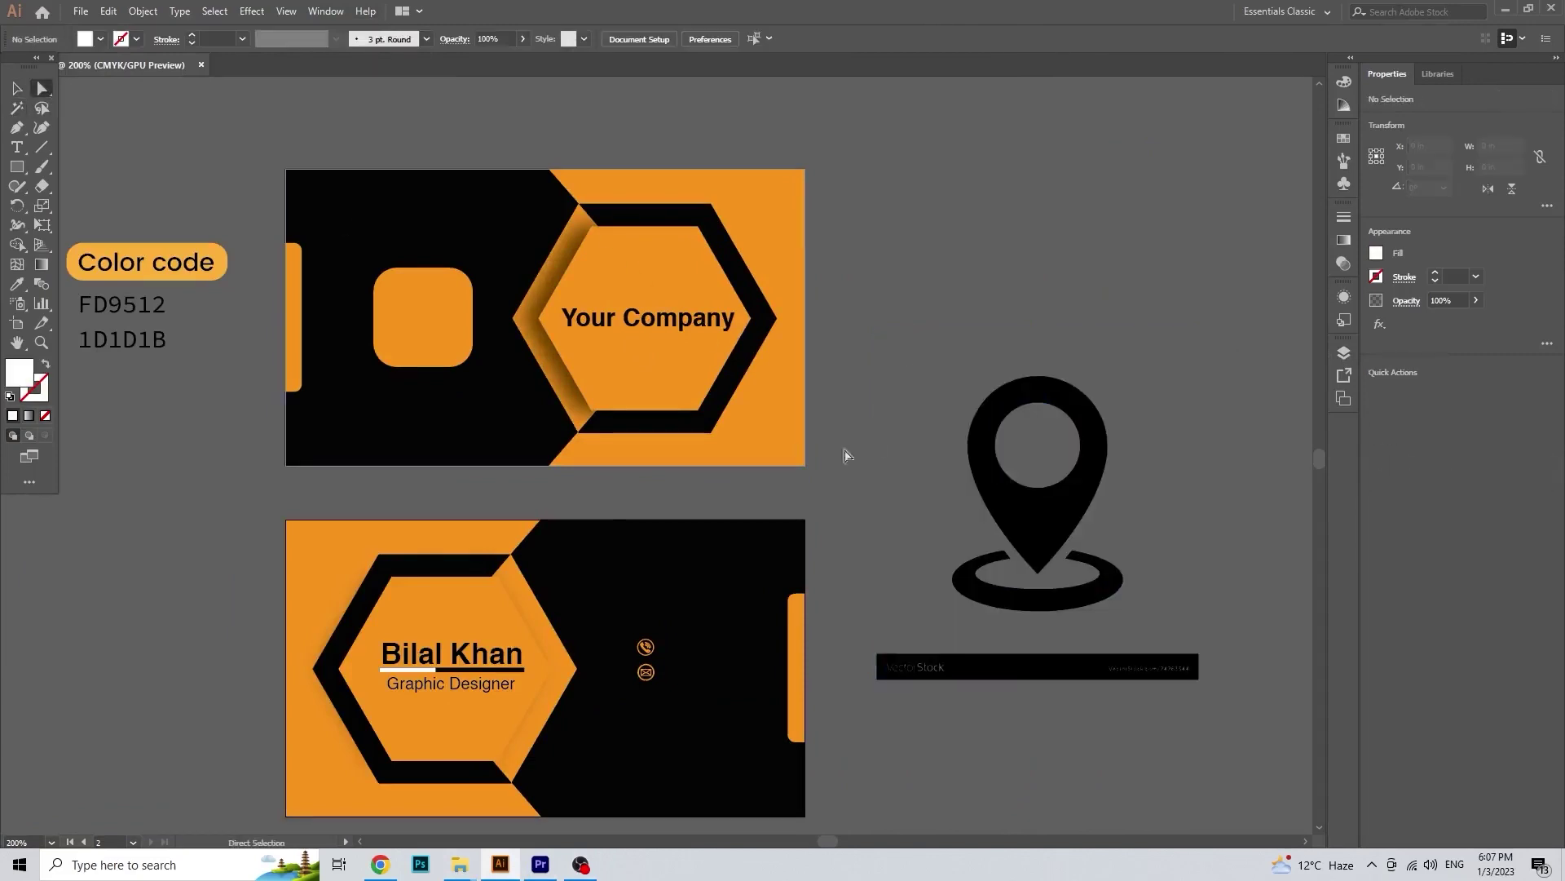
{"action": "left_click", "coordinate": [989, 677]}
{"action": "key", "text": "Delete"}
Step: Fill the pin shape and its base ring with the card's orange
{"action": "left_click", "coordinate": [1038, 448]}
{"action": "key", "text": "i"}
{"action": "left_click", "coordinate": [724, 270]}
{"action": "left_click", "coordinate": [566, 410]}
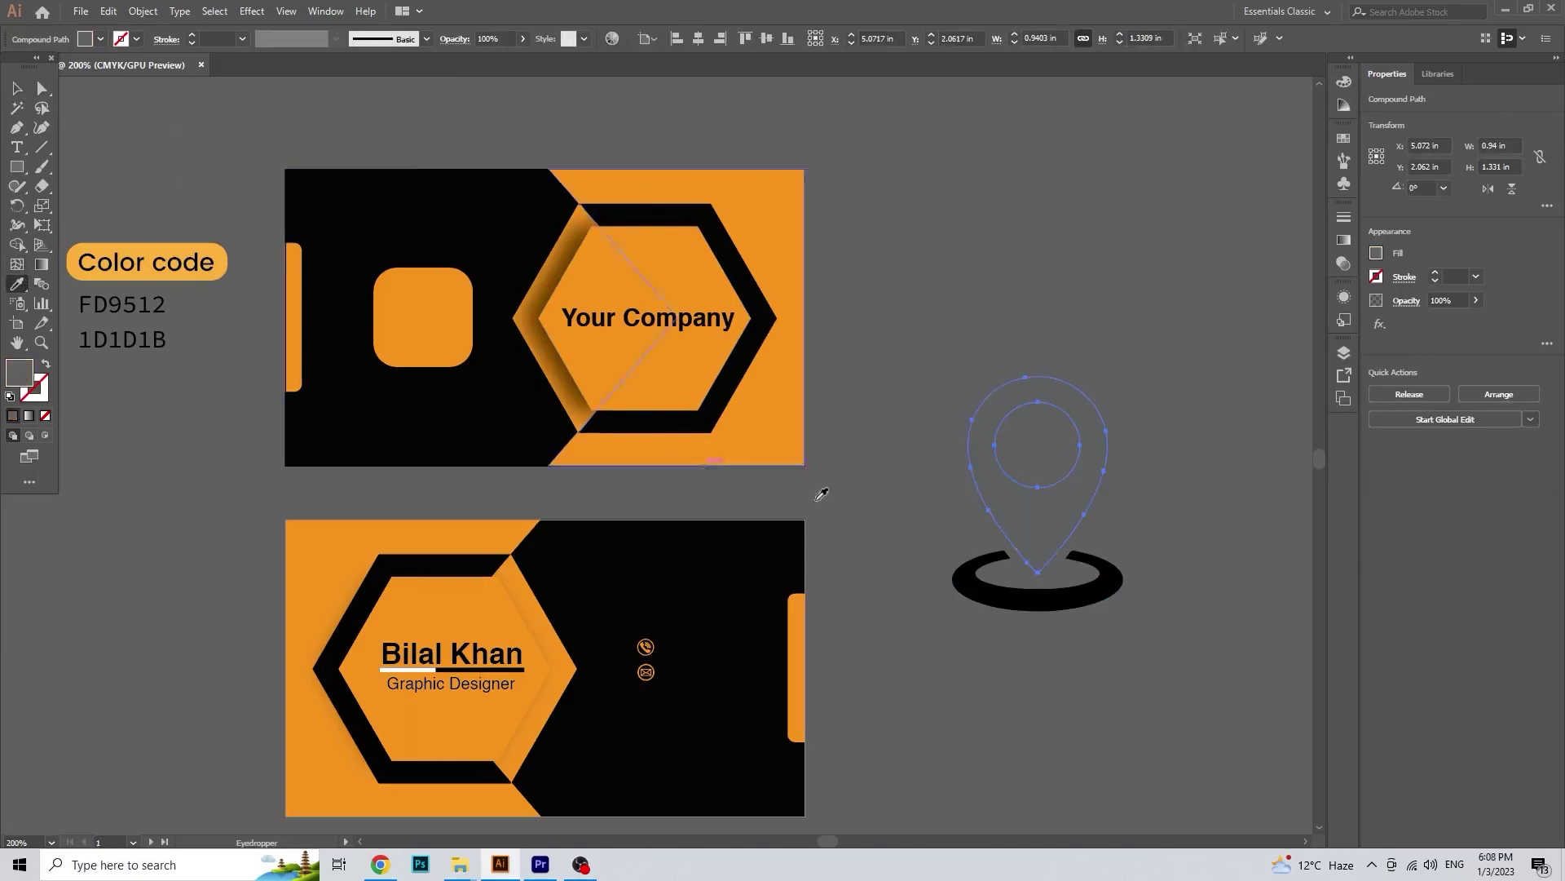
{"action": "left_click", "coordinate": [768, 237]}
{"action": "left_click", "coordinate": [1011, 601], "text": "ctrl"}
{"action": "left_click", "coordinate": [786, 281]}
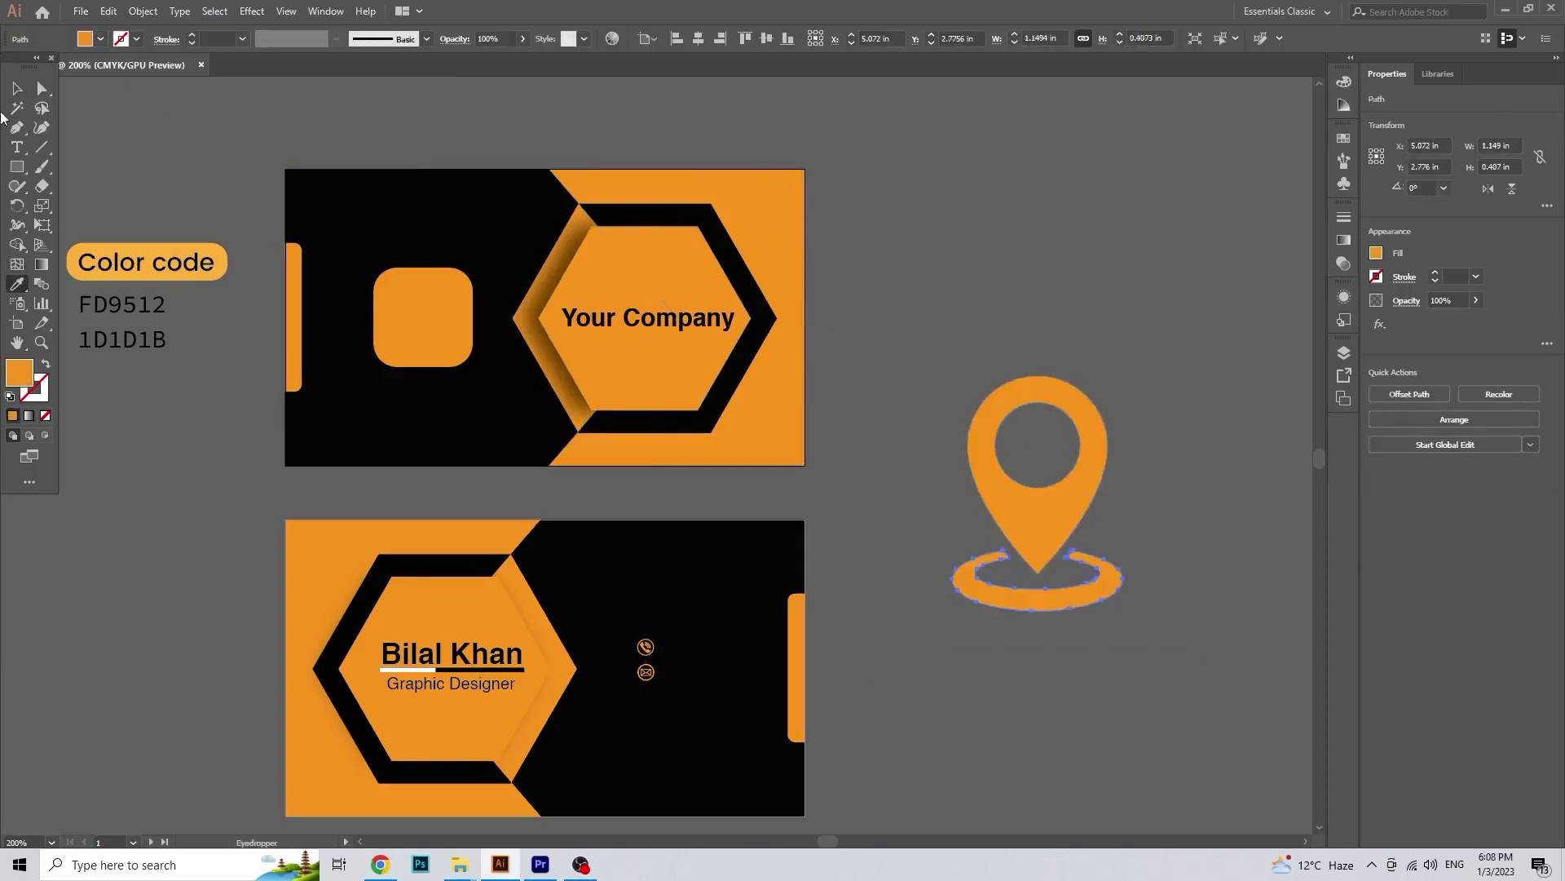
Step: Shrink the pin icon and place it below the envelope, checking its size against the phone
{"action": "left_click_drag", "start_coordinate": [981, 345], "coordinate": [1088, 591]}
{"action": "right_click", "coordinate": [1069, 533]}
{"action": "left_click", "coordinate": [1149, 499]}
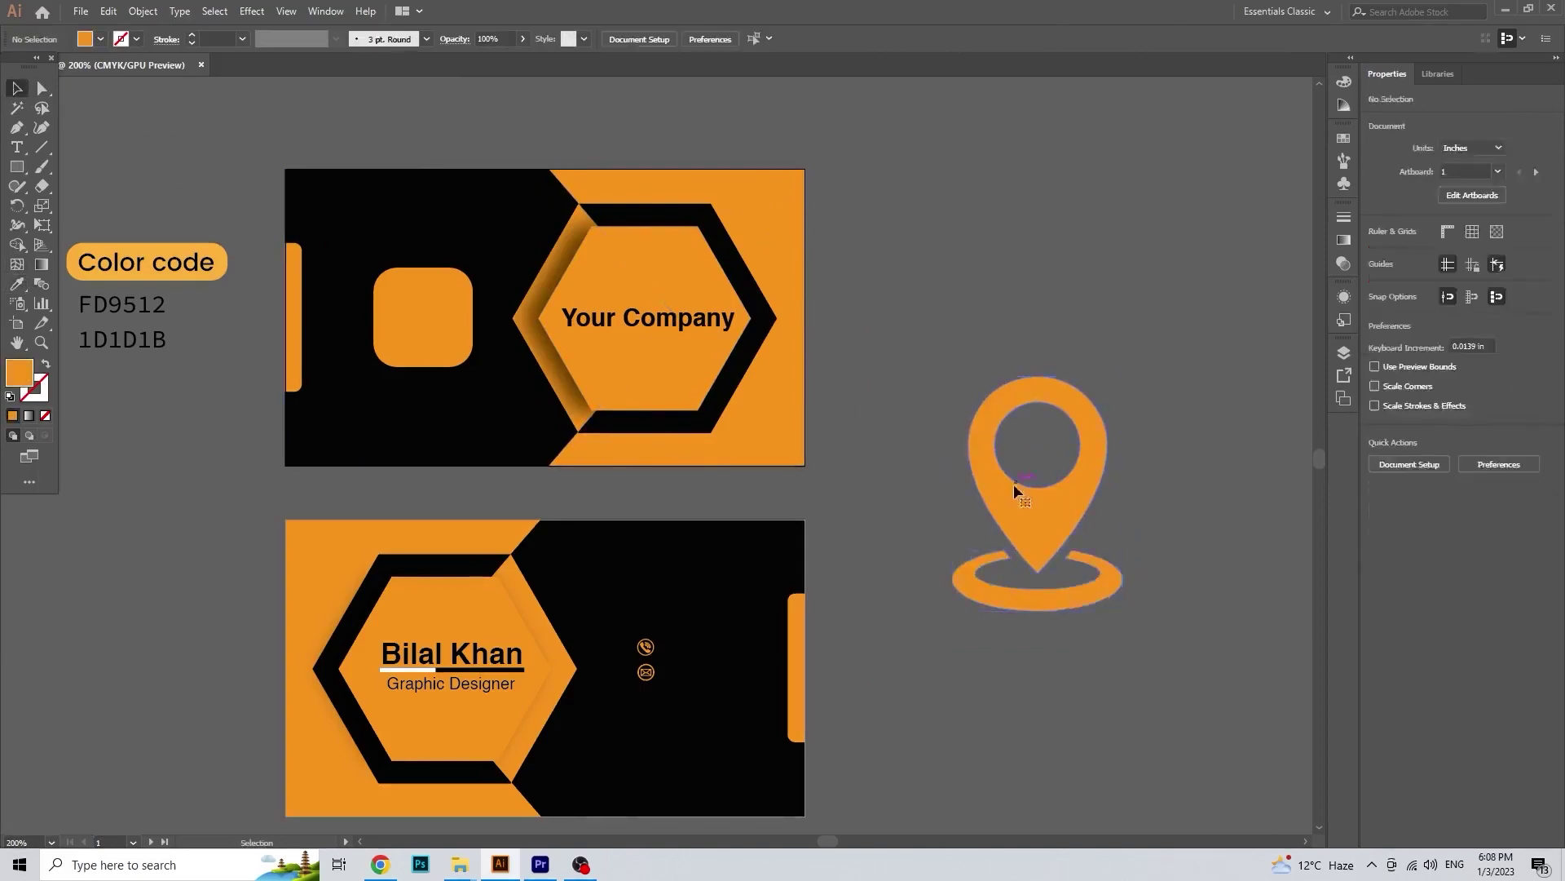
{"action": "left_click_drag", "start_coordinate": [1012, 485], "coordinate": [942, 436]}
{"action": "left_click_drag", "start_coordinate": [1054, 561], "coordinate": [644, 734]}
{"action": "scroll", "coordinate": [646, 685], "scroll_direction": "up", "scroll_amount": 1}
{"action": "scroll", "coordinate": [699, 650], "scroll_direction": "down", "scroll_amount": 1}
{"action": "left_click_drag", "start_coordinate": [657, 678], "coordinate": [718, 670]}
{"action": "left_click", "coordinate": [711, 636]}
{"action": "left_click", "coordinate": [716, 706]}
{"action": "left_click", "coordinate": [948, 103]}
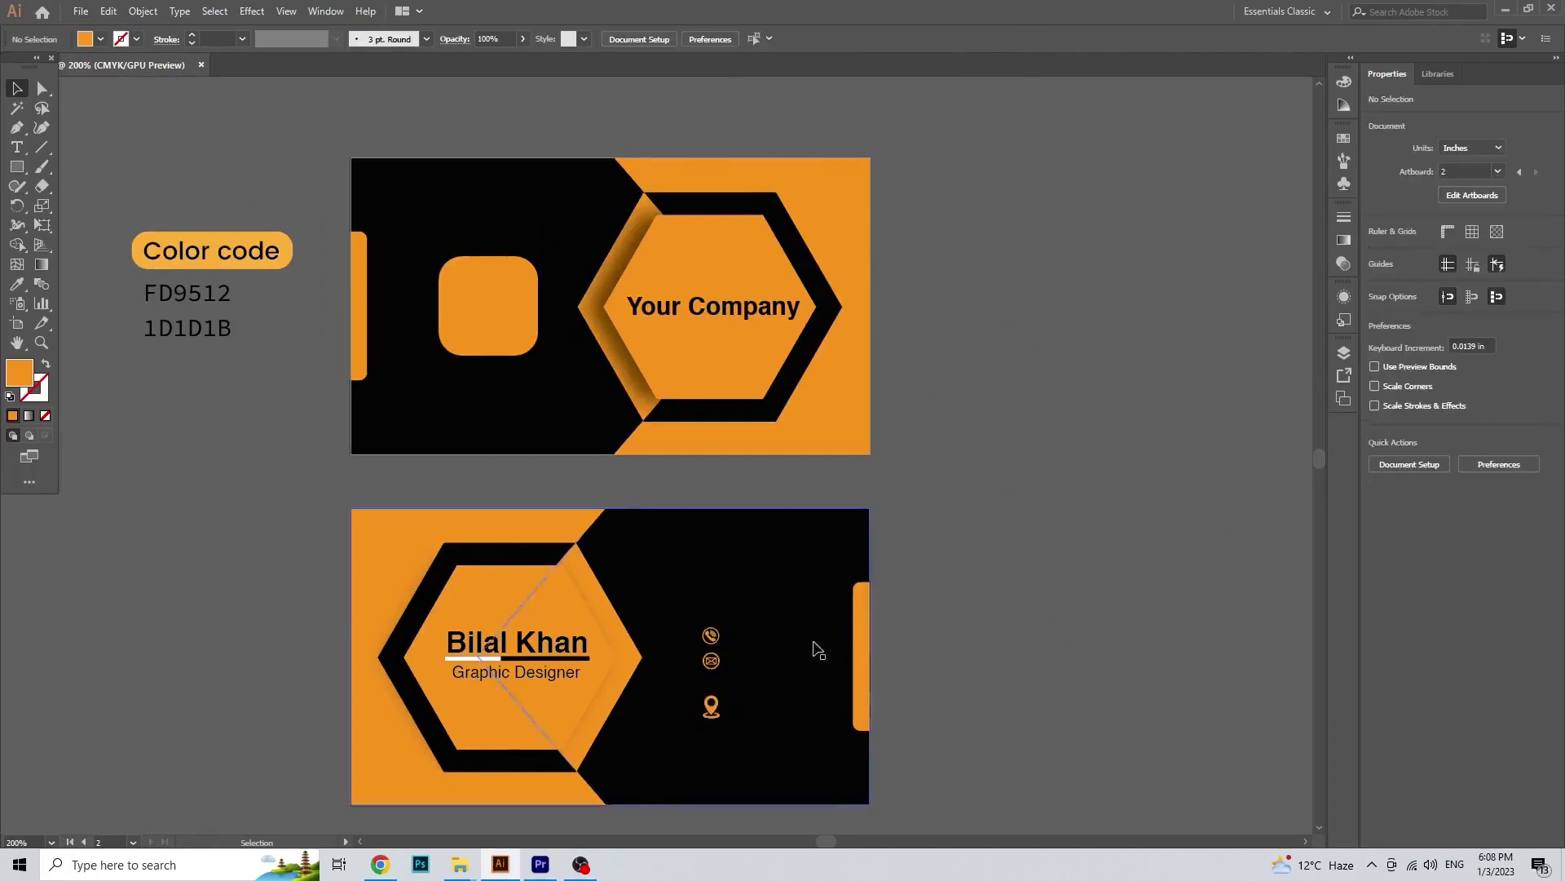
Step: Tighten the envelope and pin toward the phone and distribute the icons evenly
{"action": "scroll", "coordinate": [808, 628], "scroll_direction": "up", "scroll_amount": 2}
{"action": "left_click_drag", "start_coordinate": [748, 622], "coordinate": [744, 621]}
{"action": "left_click_drag", "start_coordinate": [763, 701], "coordinate": [764, 675]}
{"action": "left_click", "coordinate": [743, 621], "text": "shift"}
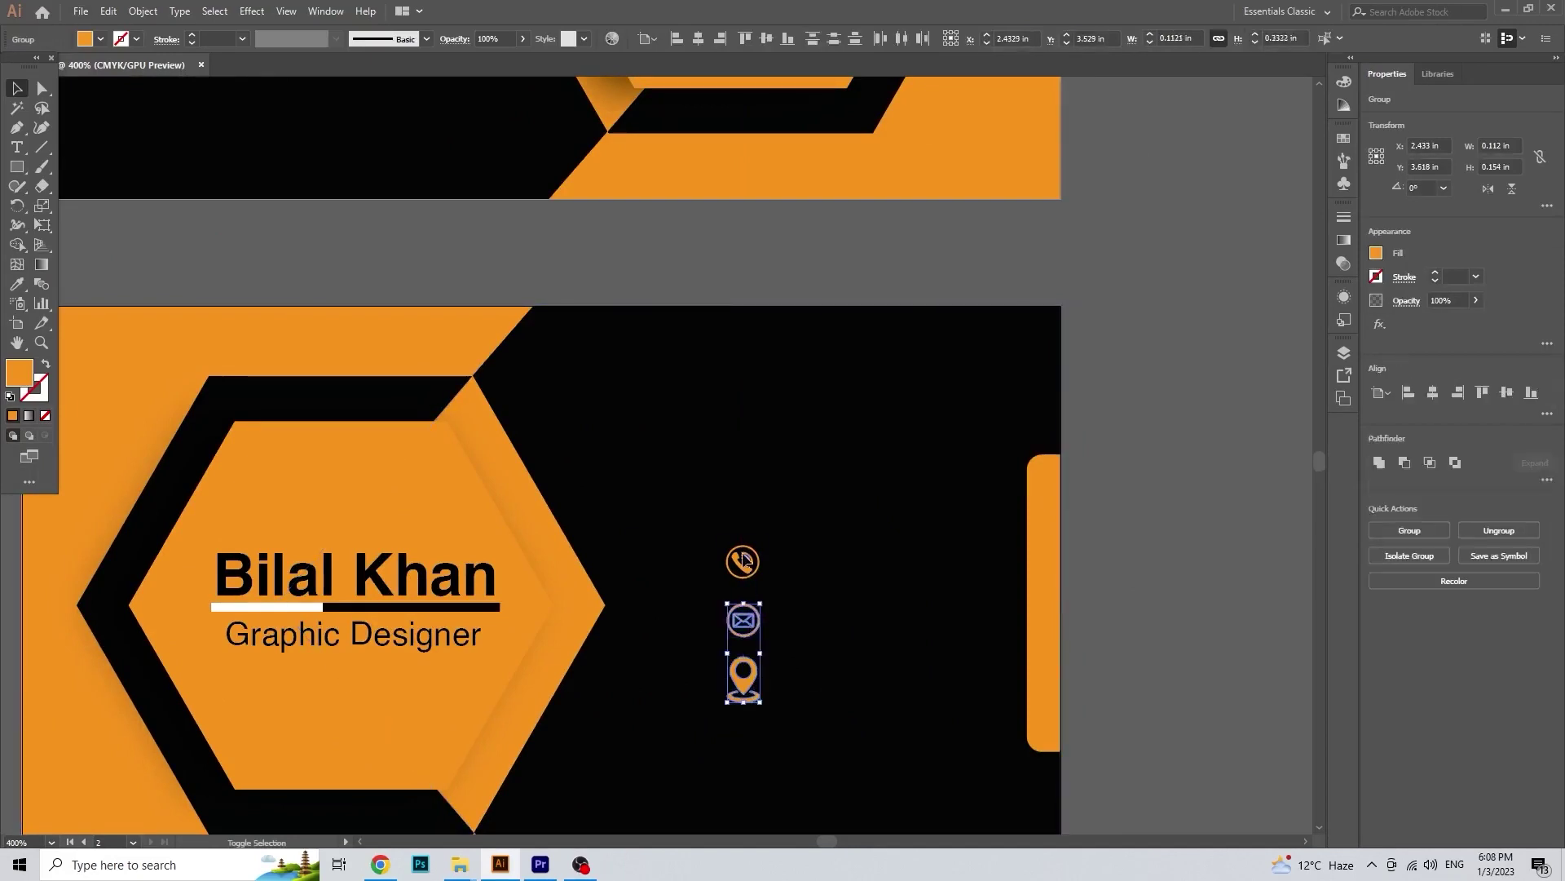
{"action": "left_click", "coordinate": [1544, 415]}
{"action": "left_click", "coordinate": [1386, 561]}
Step: Resize the location pin to match, then shift all three icons slightly left together
{"action": "left_click", "coordinate": [874, 527]}
{"action": "left_click_drag", "start_coordinate": [753, 695], "coordinate": [779, 653]}
{"action": "left_click", "coordinate": [769, 643]}
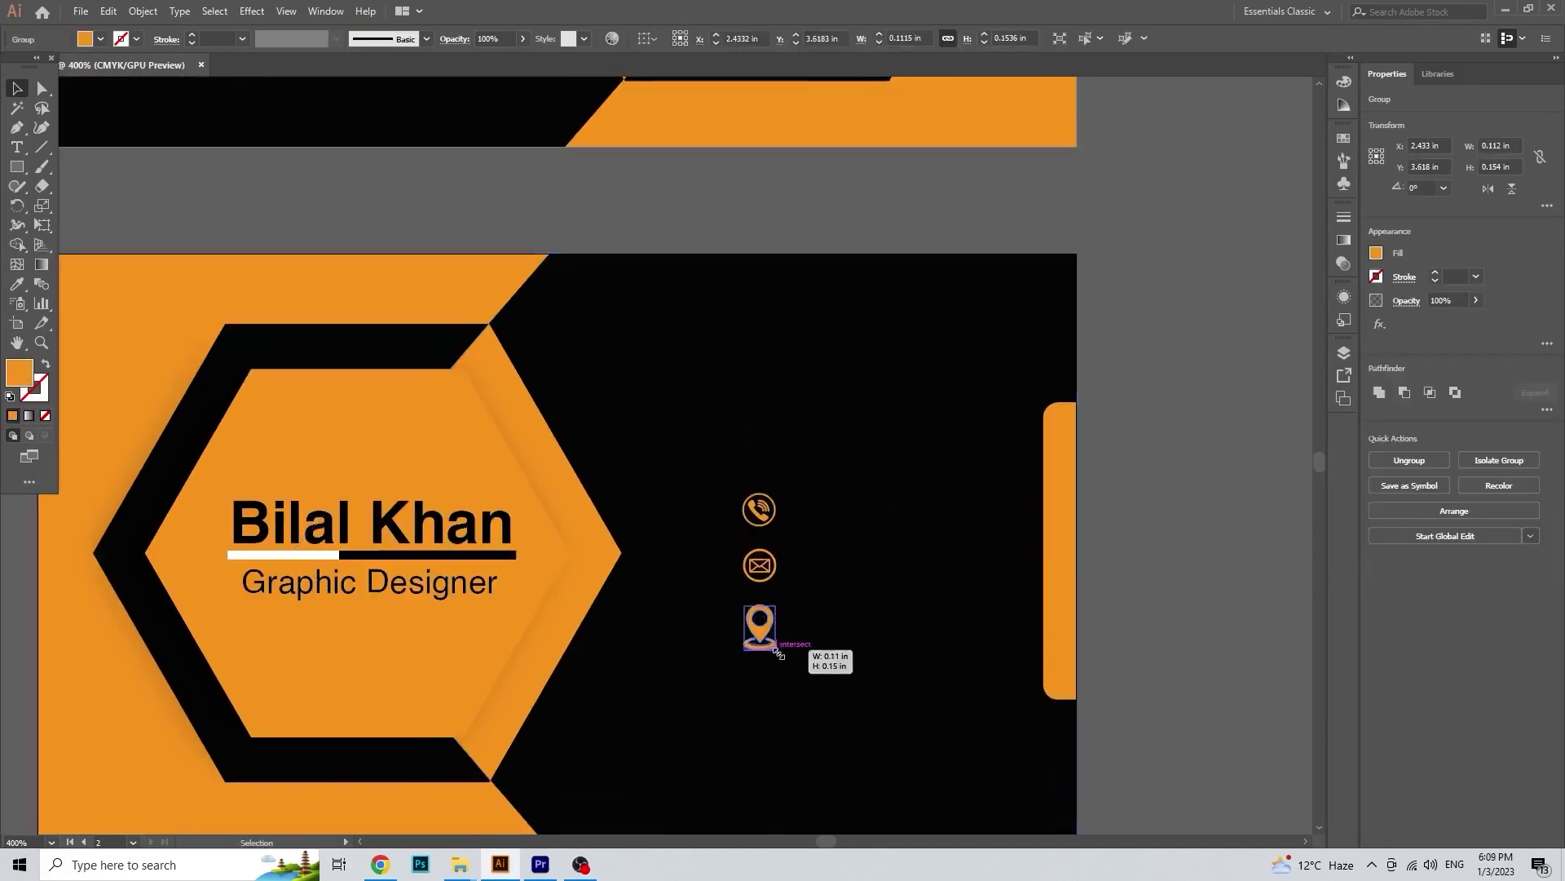
{"action": "left_click", "coordinate": [762, 568], "text": "shift"}
{"action": "left_click", "coordinate": [771, 522], "text": "shift"}
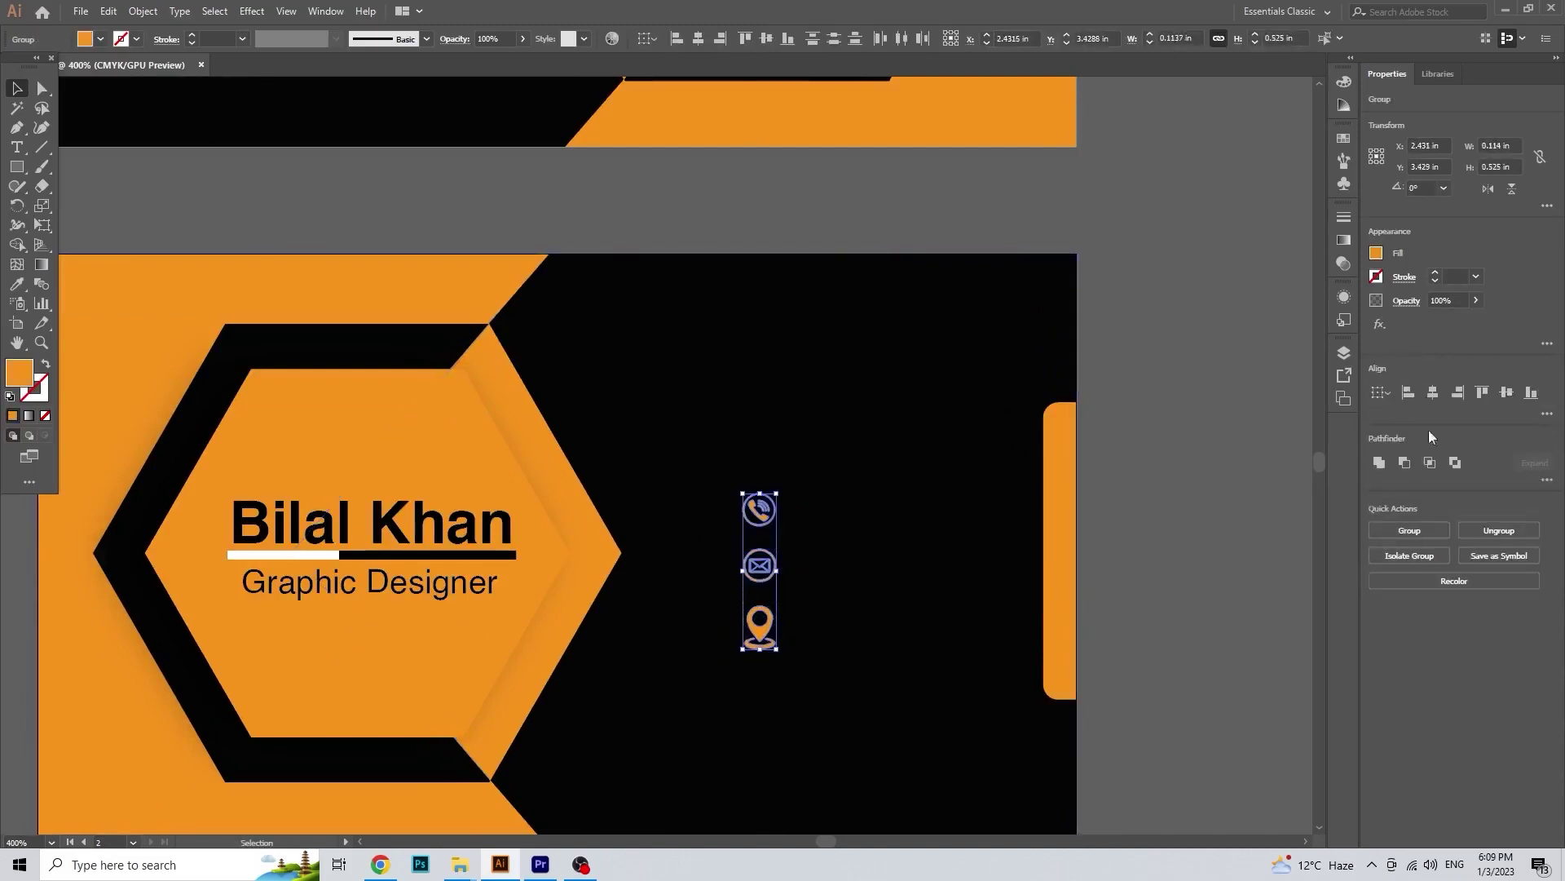
{"action": "left_click", "coordinate": [1547, 414]}
{"action": "left_click", "coordinate": [1378, 561]}
{"action": "left_click_drag", "start_coordinate": [760, 566], "coordinate": [730, 568]}
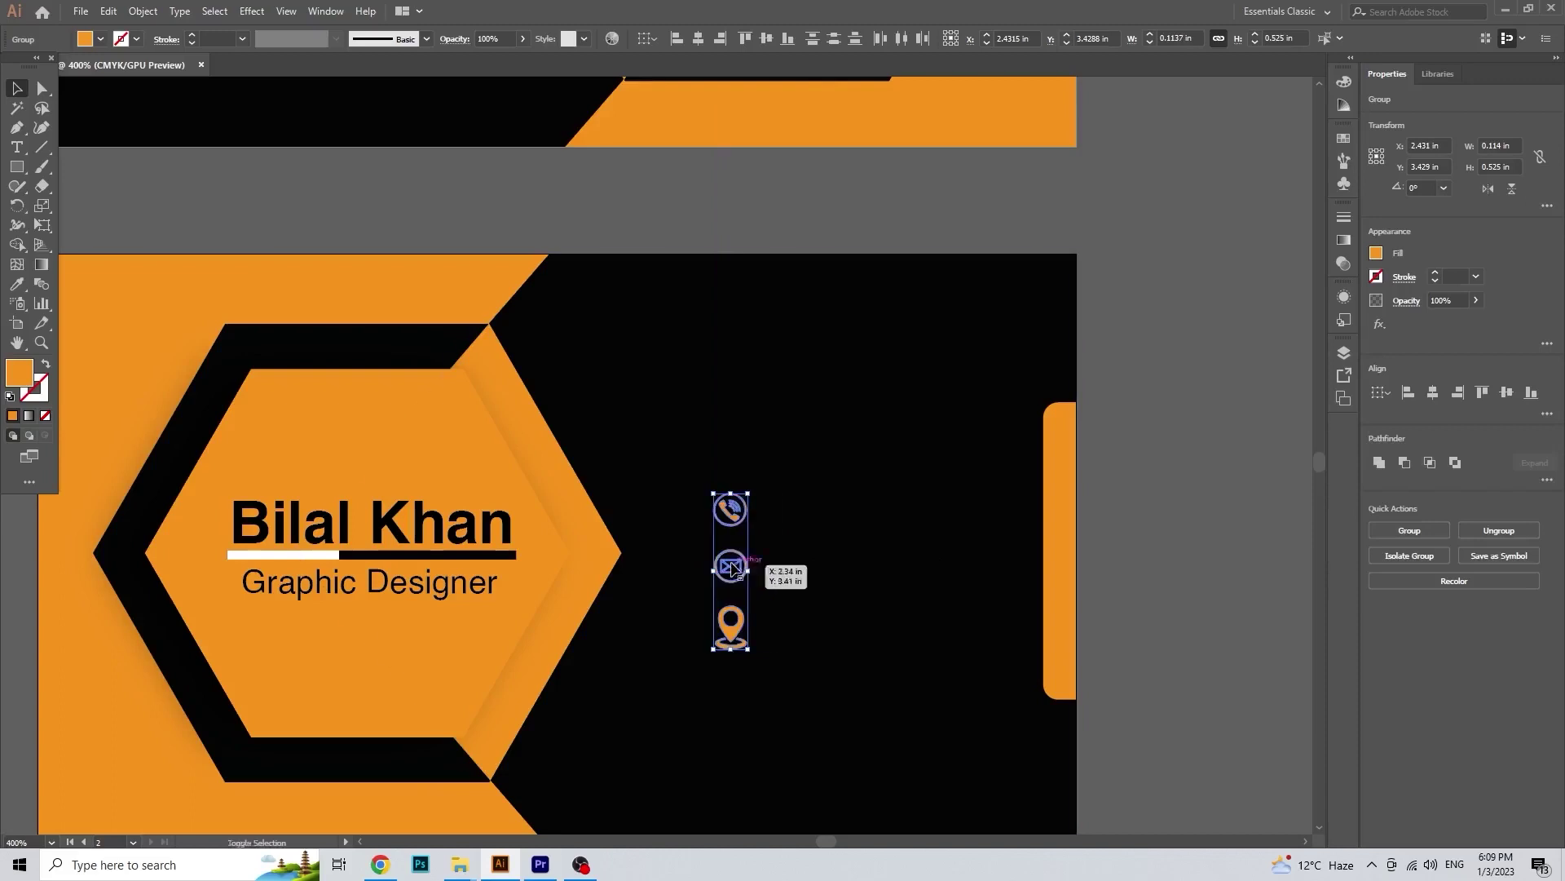
Step: Add the phone number as a white text line on the back card
{"action": "left_click", "coordinate": [1130, 437]}
{"action": "key", "text": "t"}
{"action": "left_click", "coordinate": [838, 445]}
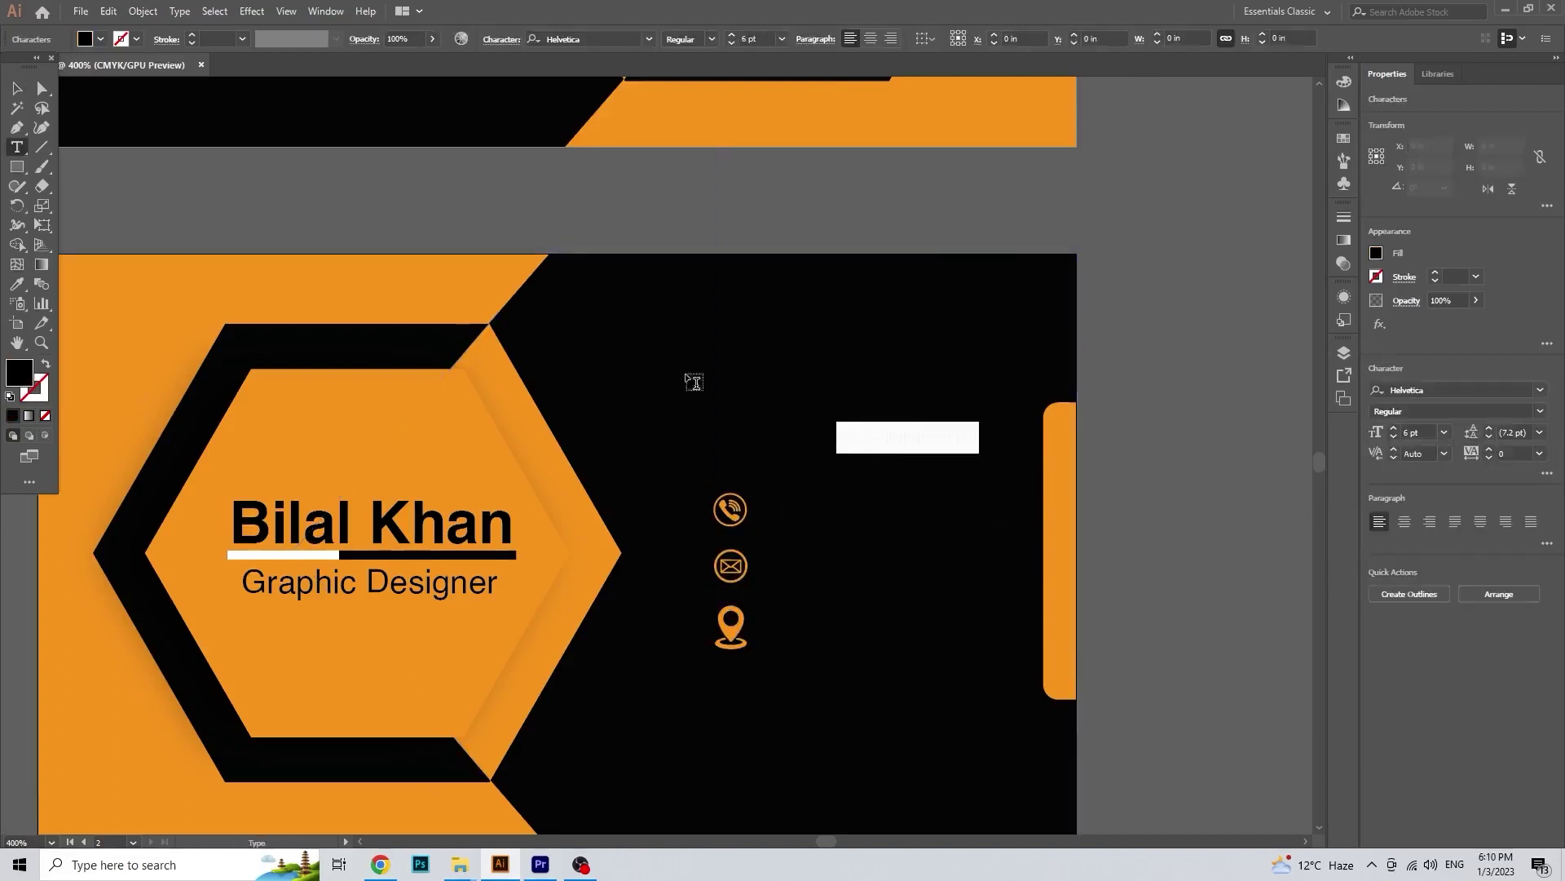
{"action": "left_click", "coordinate": [90, 40]}
{"action": "left_click", "coordinate": [33, 66]}
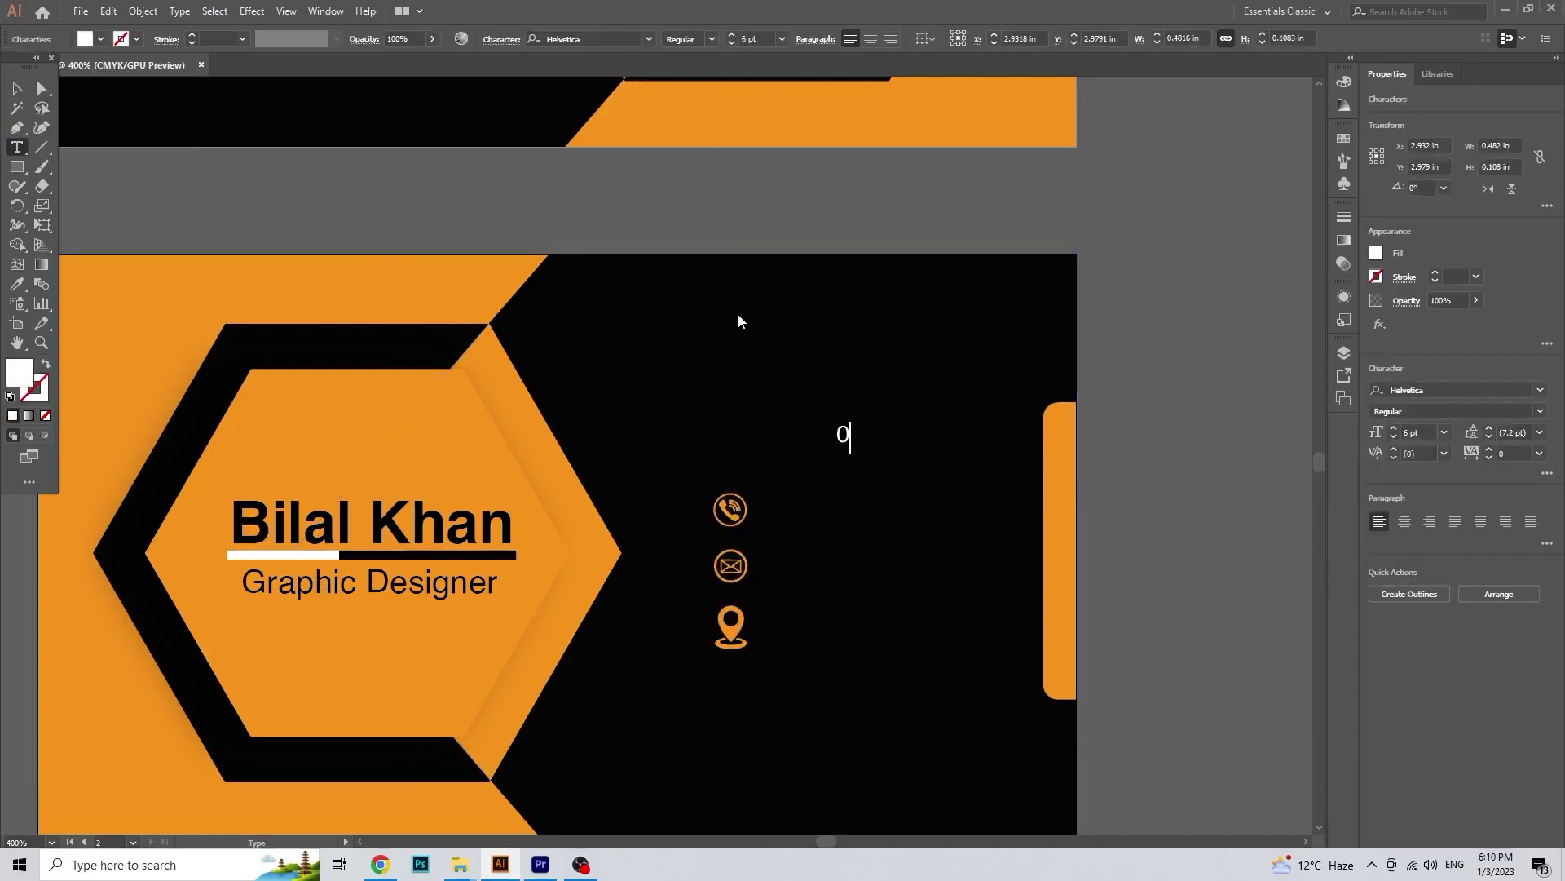
{"action": "key", "text": "Escape"}
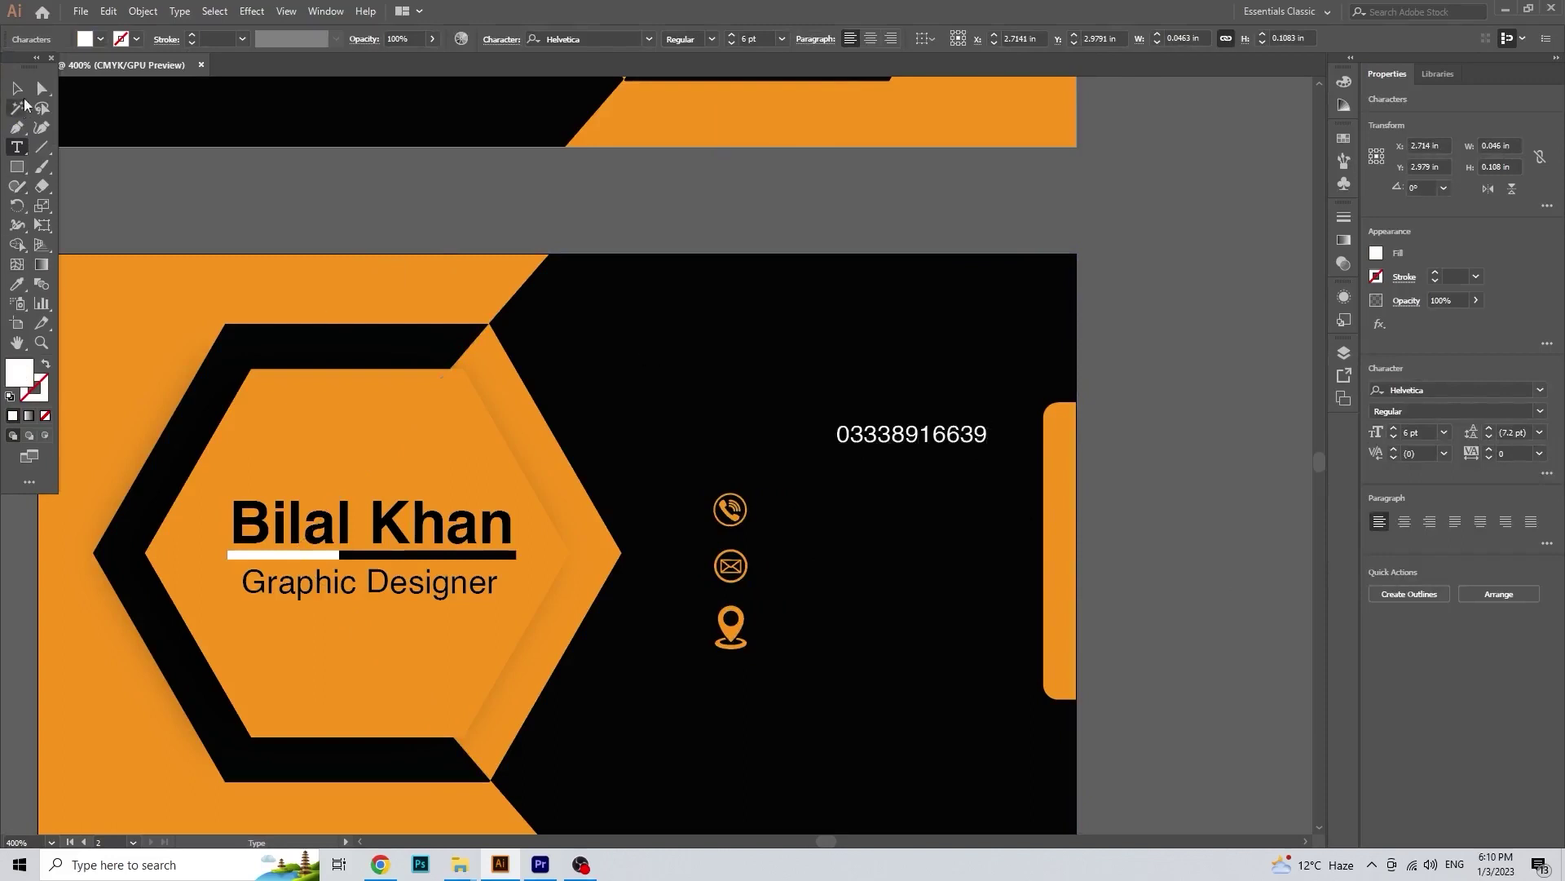
Step: Duplicate the line beside the mail and pin icons and retype them as the e-mail and street address
{"action": "left_click_drag", "start_coordinate": [883, 438], "coordinate": [825, 568]}
{"action": "double_click", "coordinate": [826, 569]}
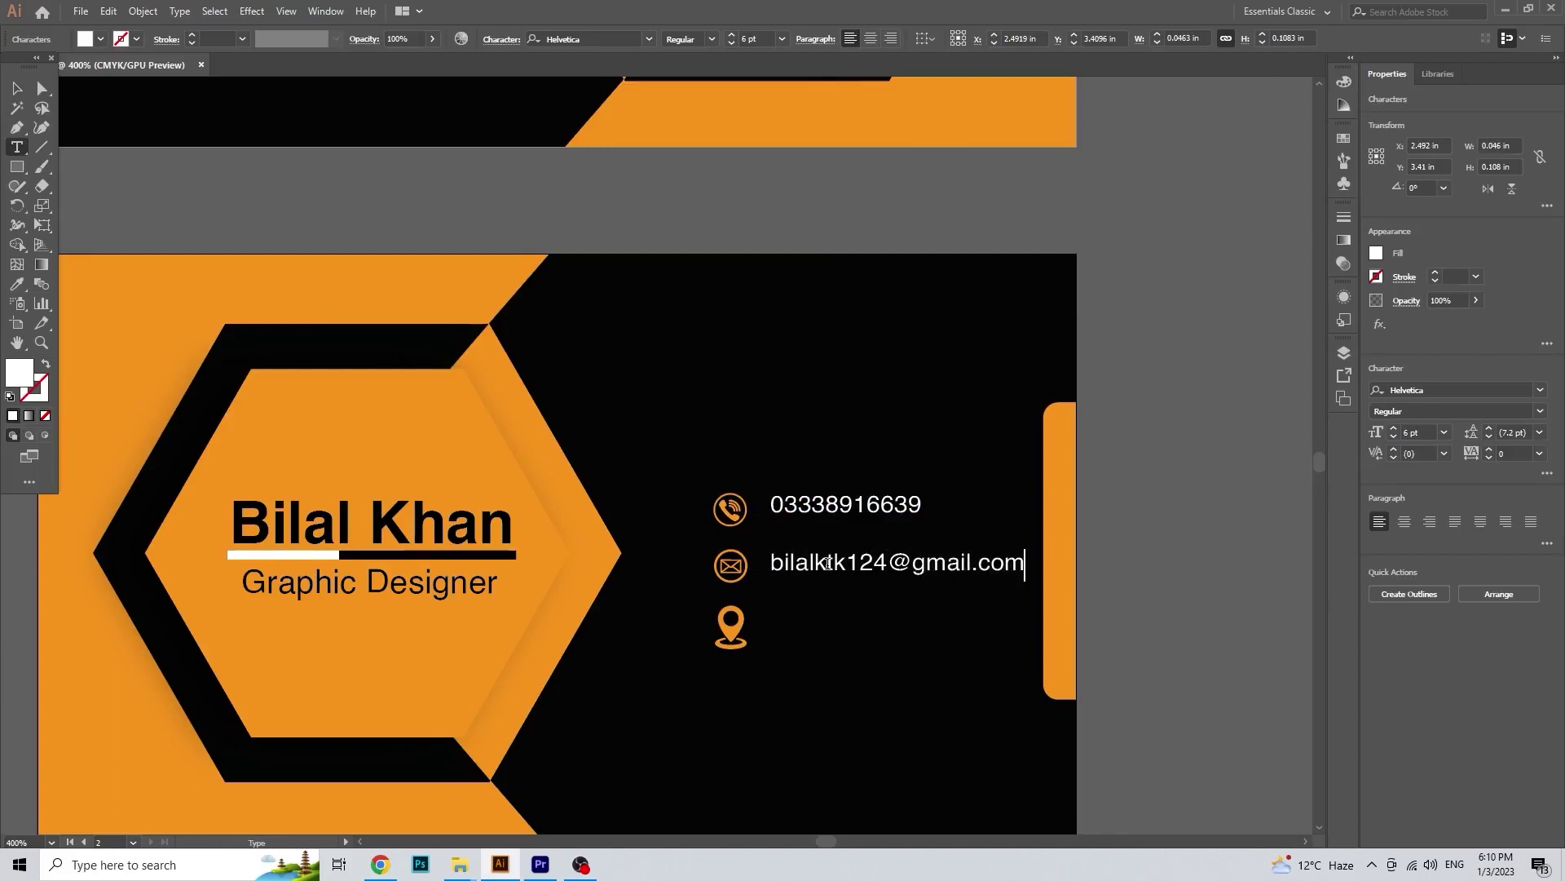
{"action": "key", "text": "Escape"}
{"action": "left_click_drag", "start_coordinate": [832, 568], "coordinate": [844, 628]}
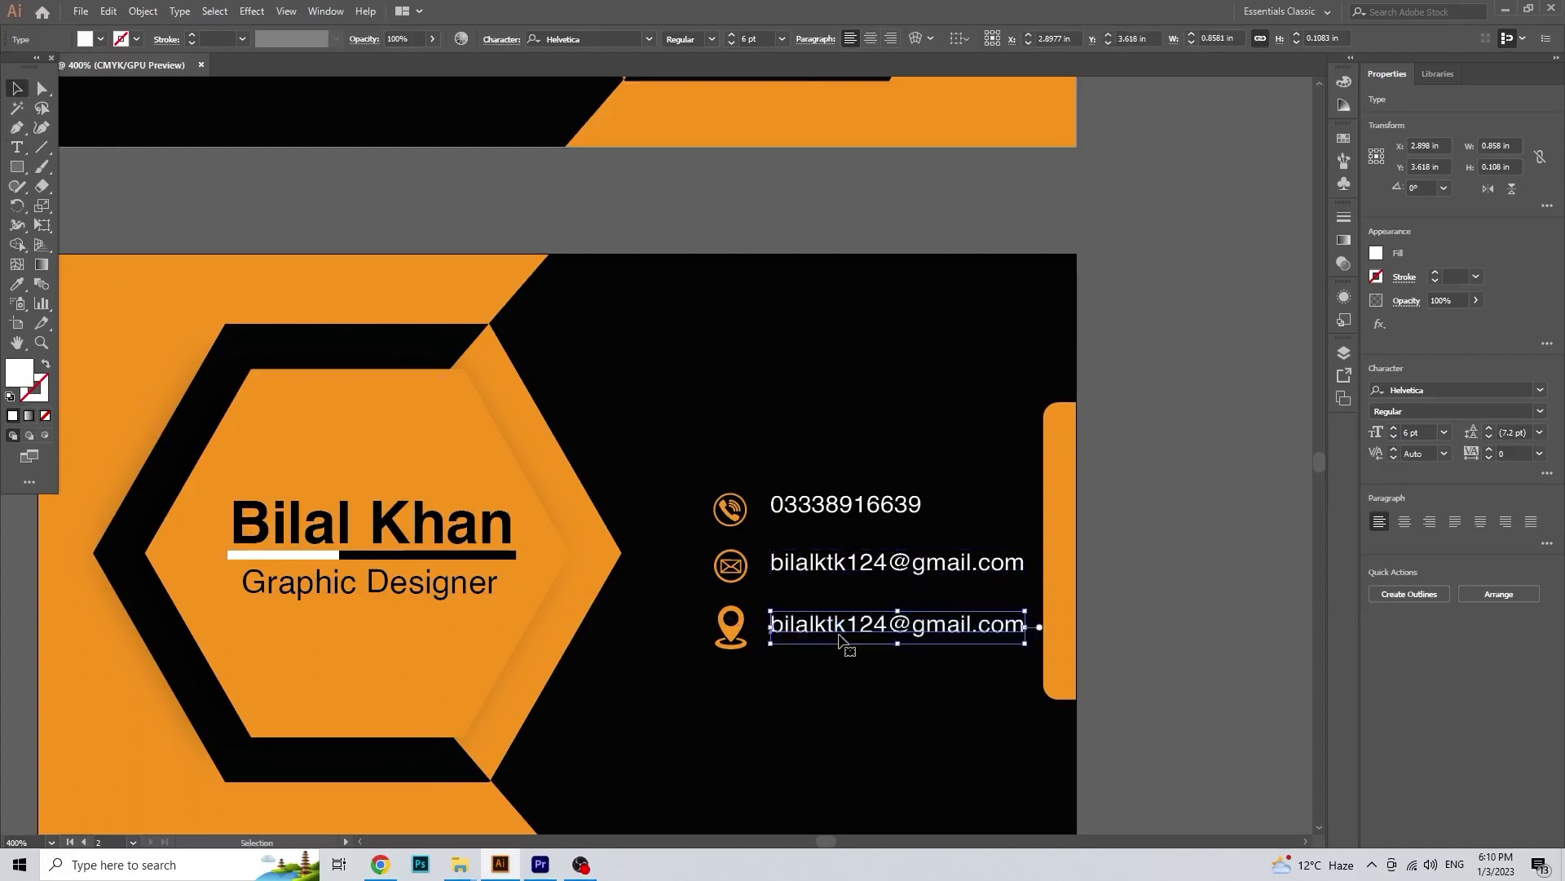
{"action": "triple_click", "coordinate": [843, 624]}
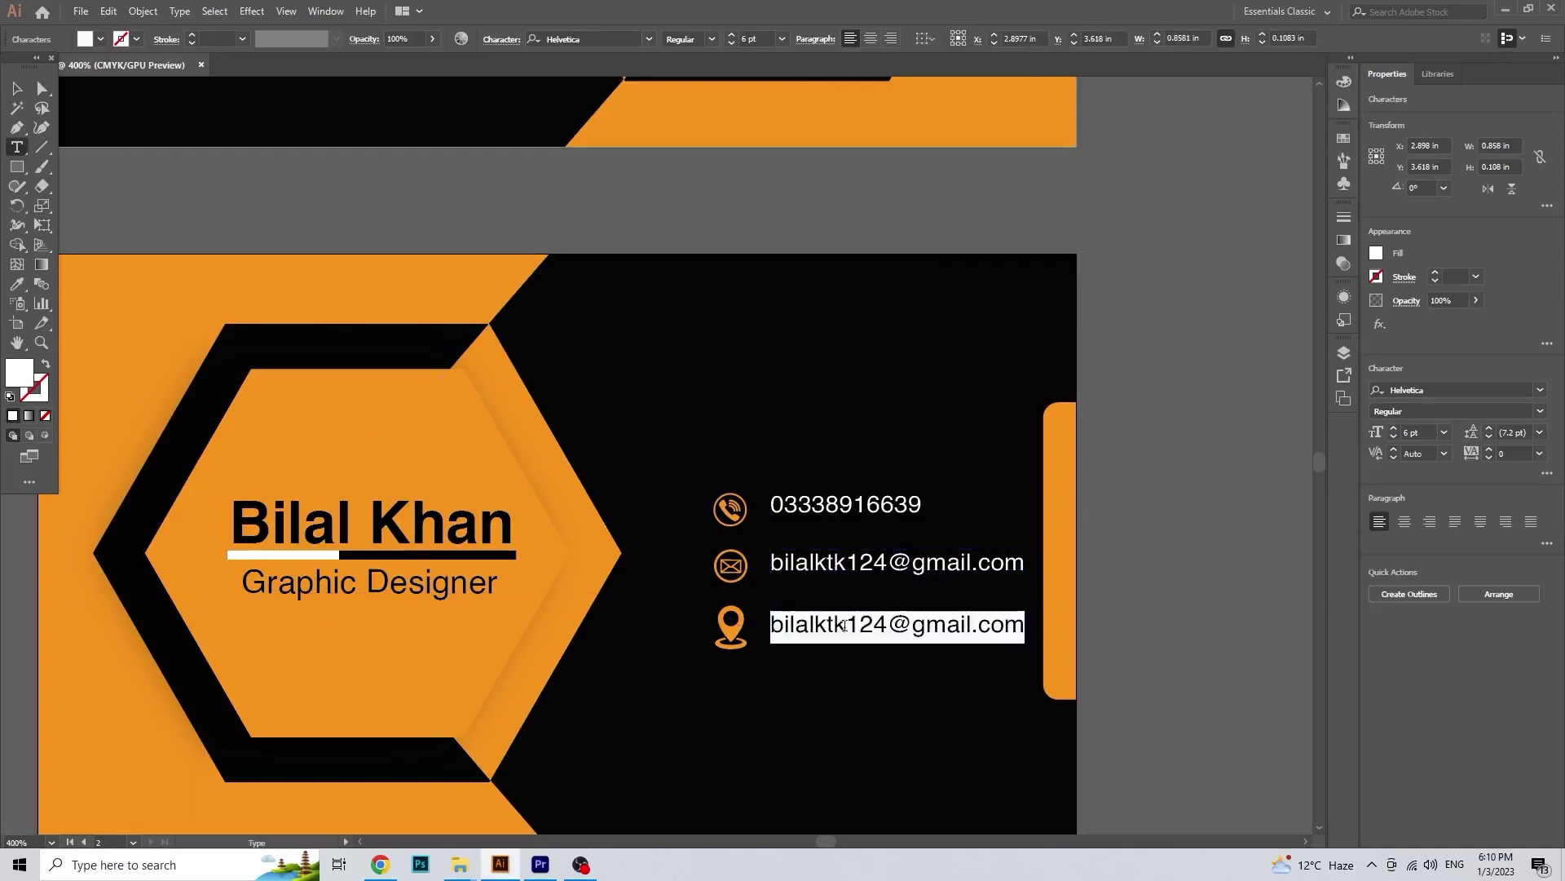
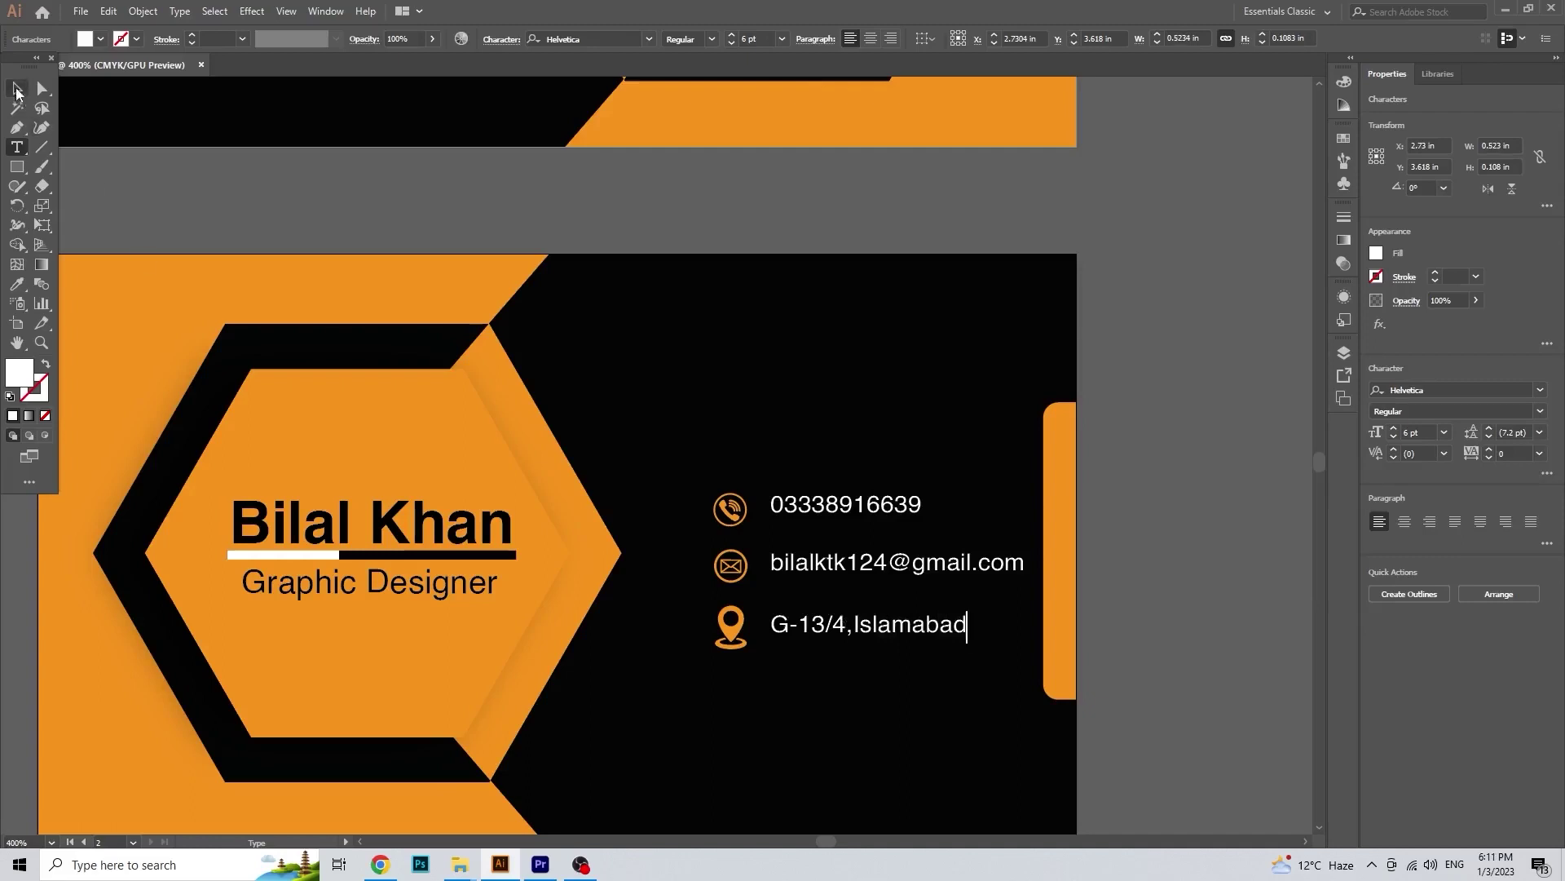
Step: Select the three contact text lines together with the contact icons
{"action": "left_click", "coordinate": [884, 630]}
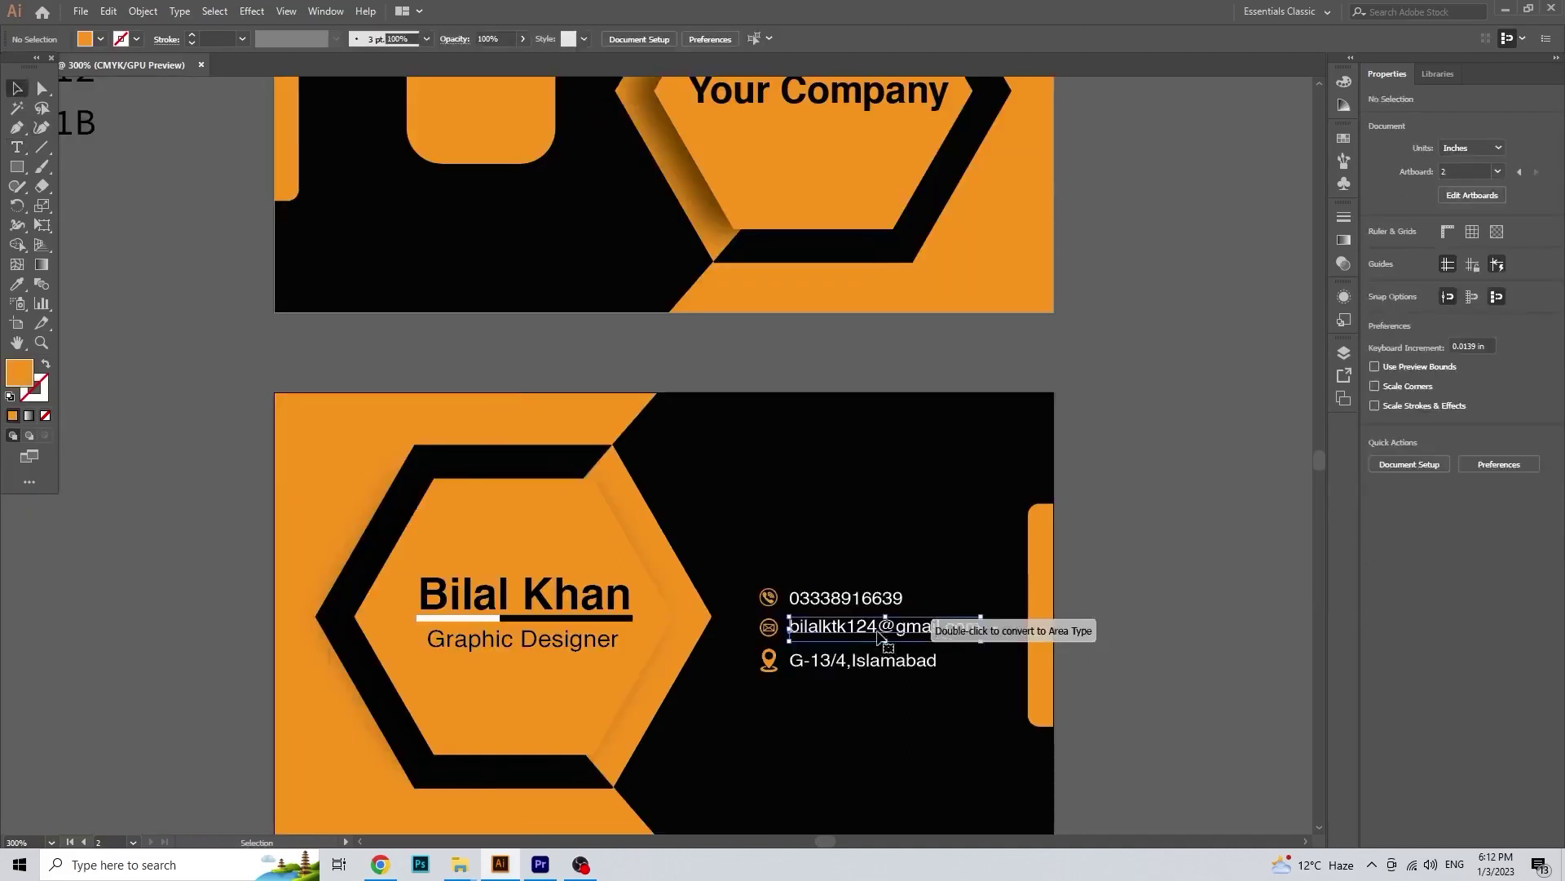
{"action": "left_click", "coordinate": [884, 602], "text": "shift"}
{"action": "left_click", "coordinate": [884, 664], "text": "shift"}
{"action": "left_click", "coordinate": [767, 661], "text": "shift"}
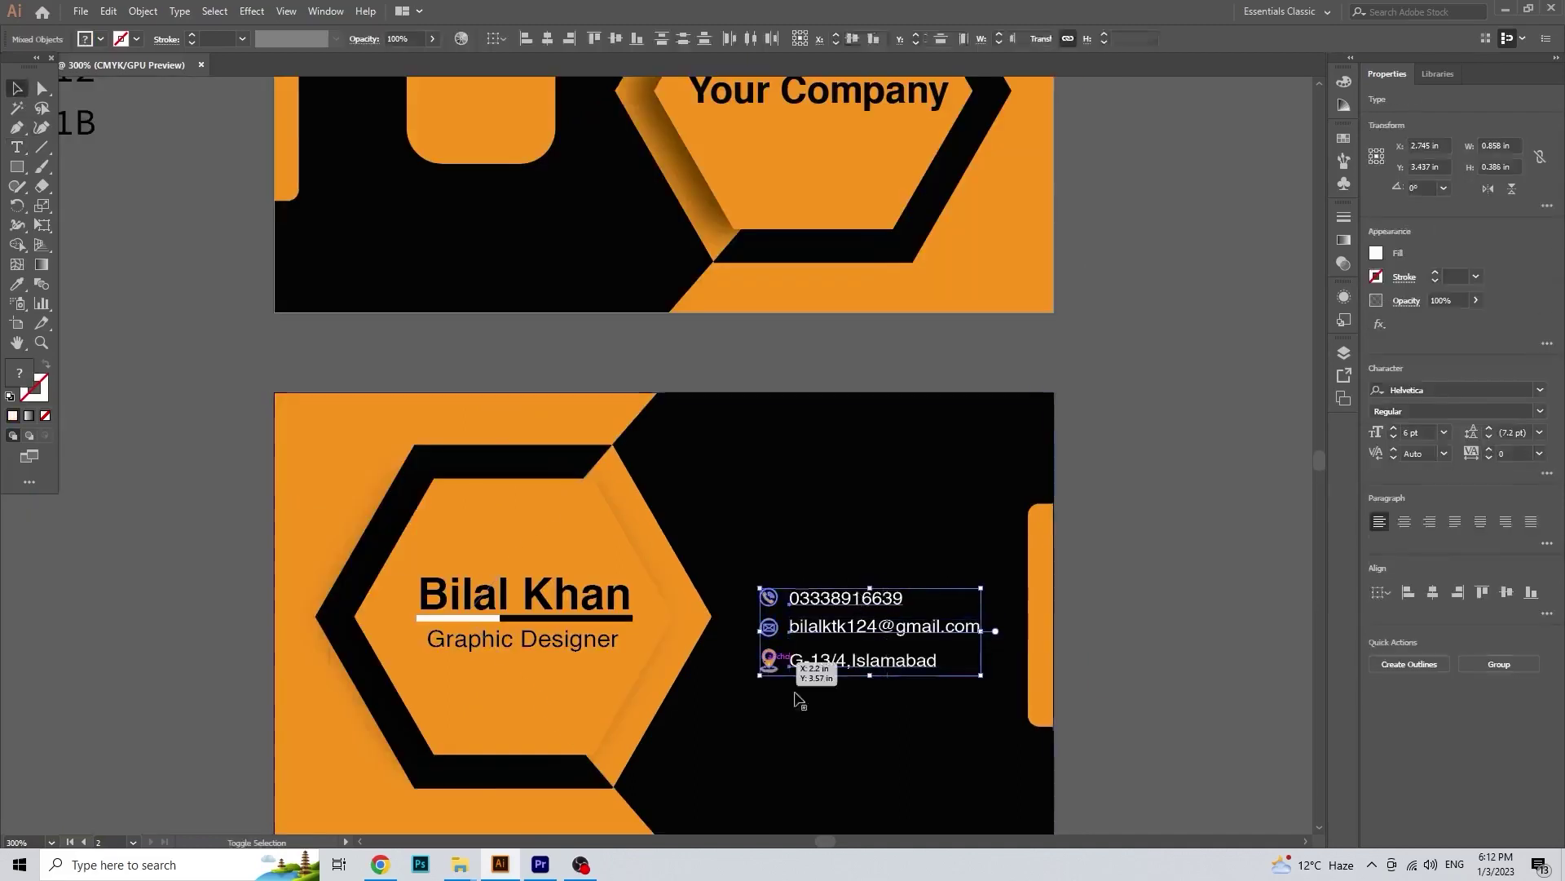
Step: Select the contact icons and text lines and group them with Ctrl+G
{"action": "left_click", "coordinate": [1077, 605]}
{"action": "left_click", "coordinate": [884, 623]}
{"action": "left_click", "coordinate": [772, 627], "text": "shift"}
{"action": "left_click", "coordinate": [812, 600], "text": "shift"}
{"action": "left_click", "coordinate": [818, 667], "text": "shift"}
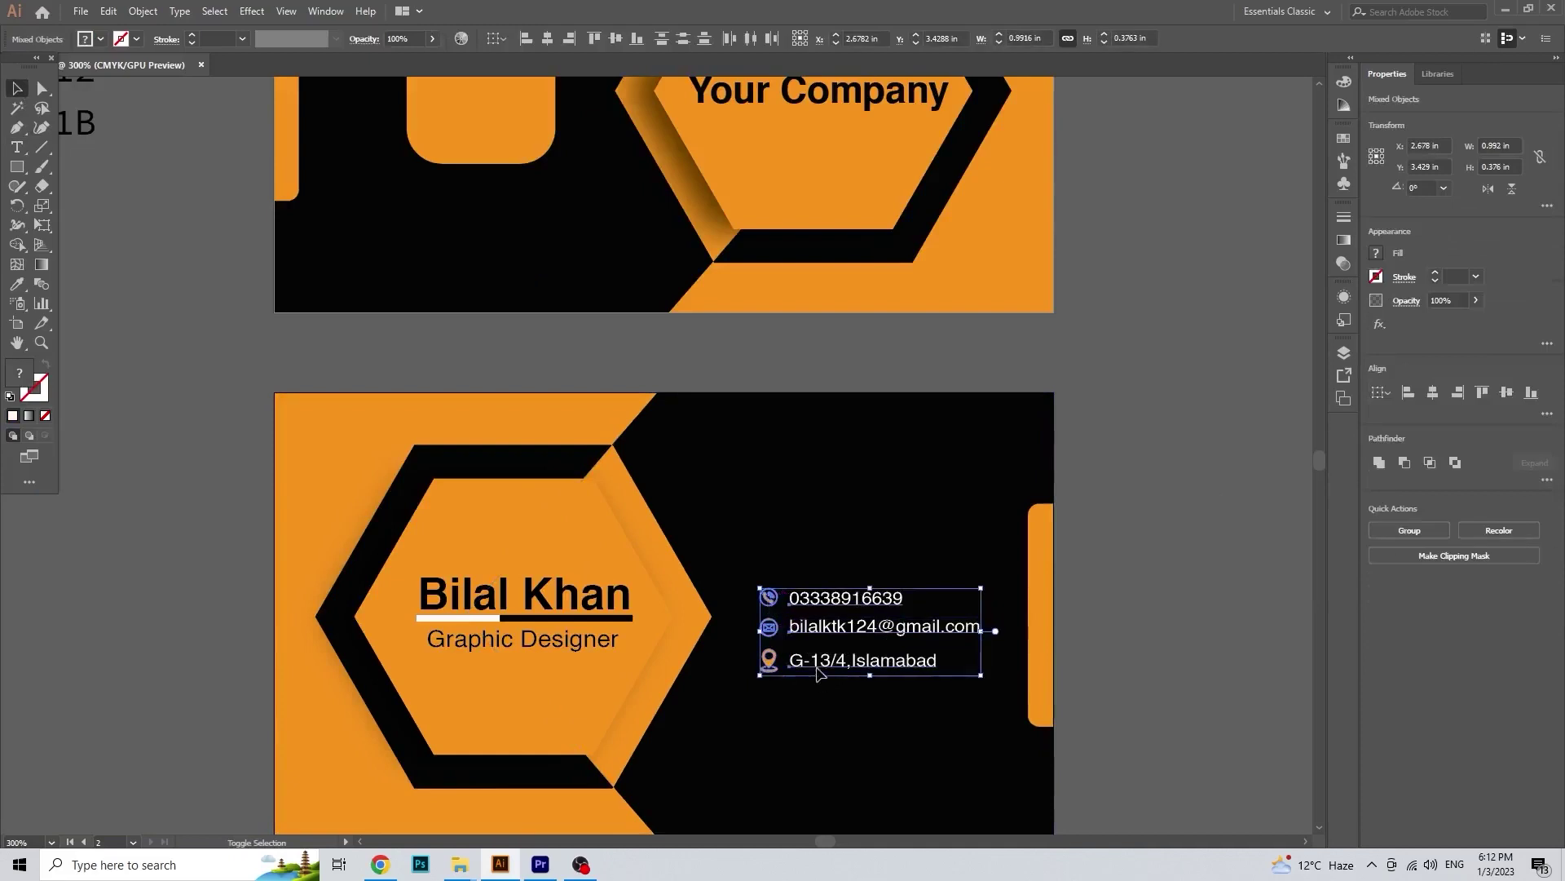
{"action": "key", "text": "ctrl+g"}
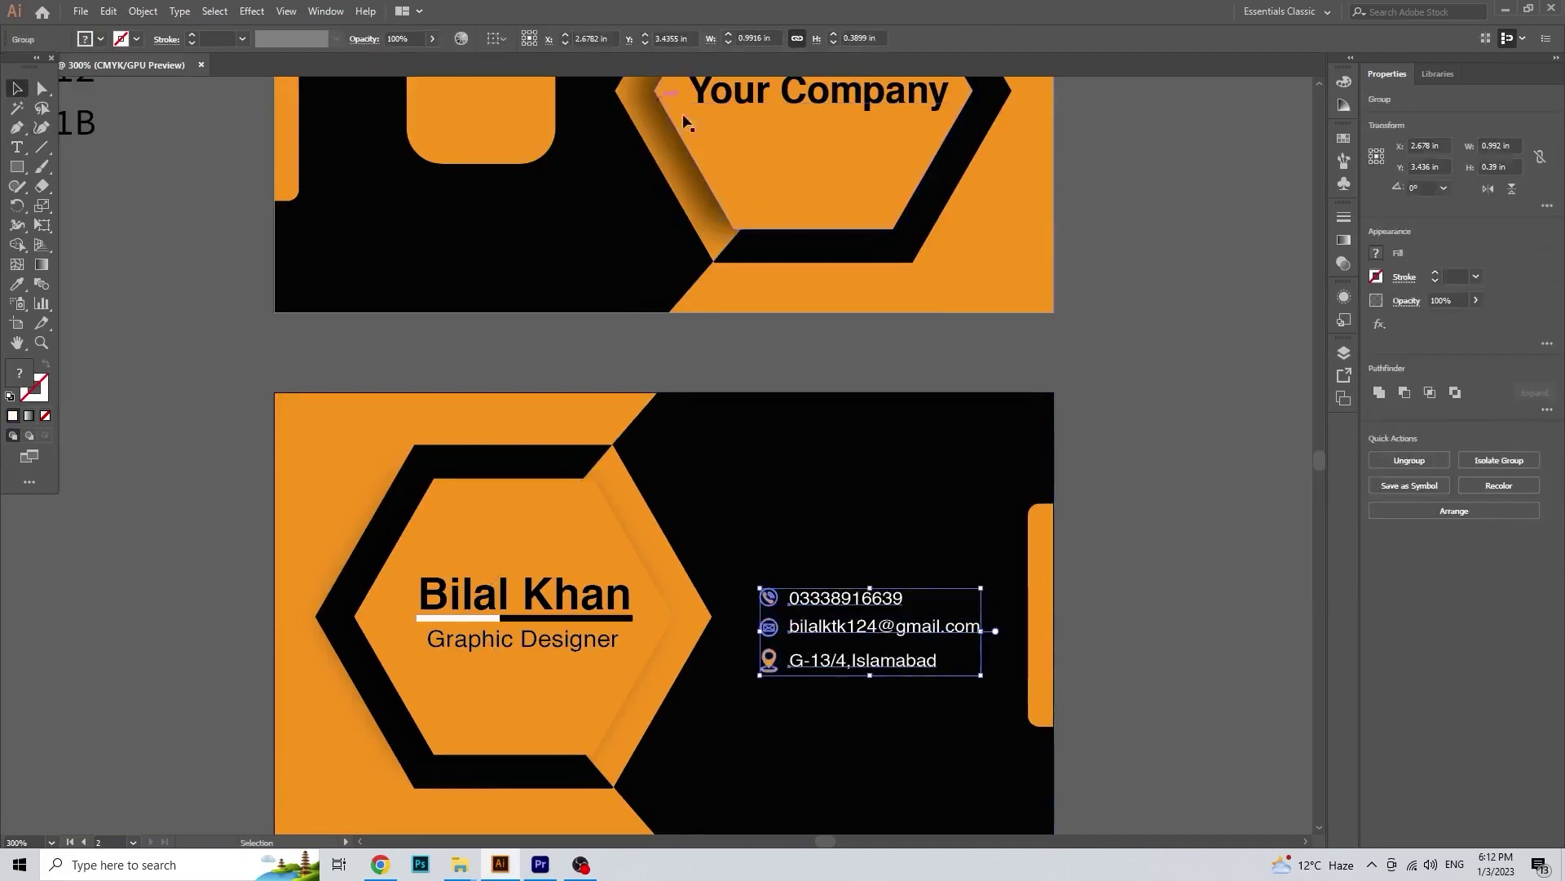
Step: Vertically centre the contact group on the artboard using the Align panel
{"action": "left_click", "coordinate": [326, 11]}
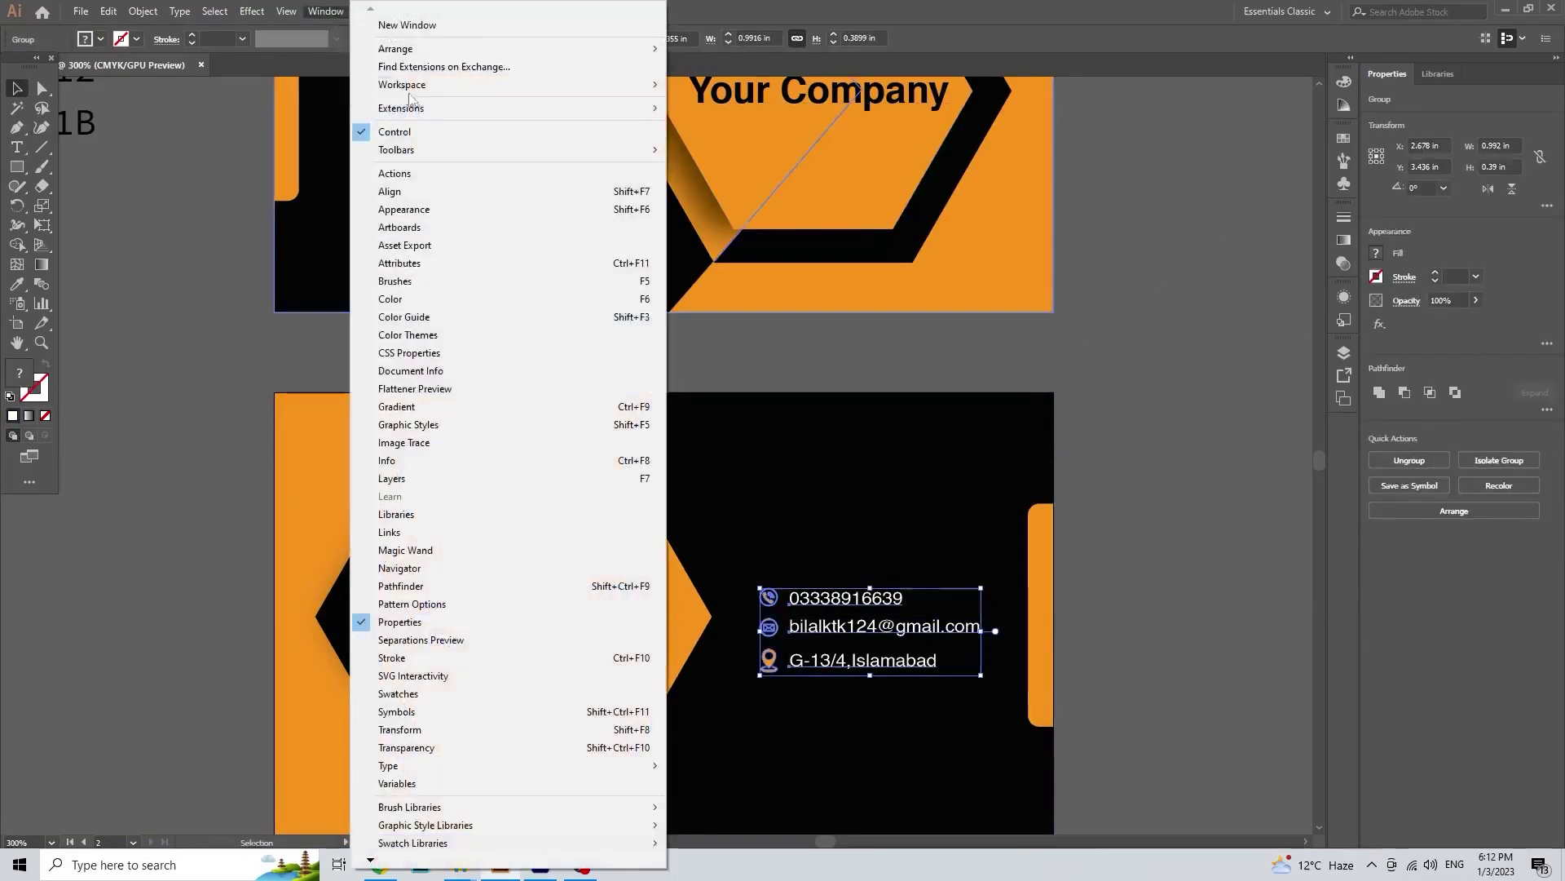
{"action": "left_click", "coordinate": [447, 184]}
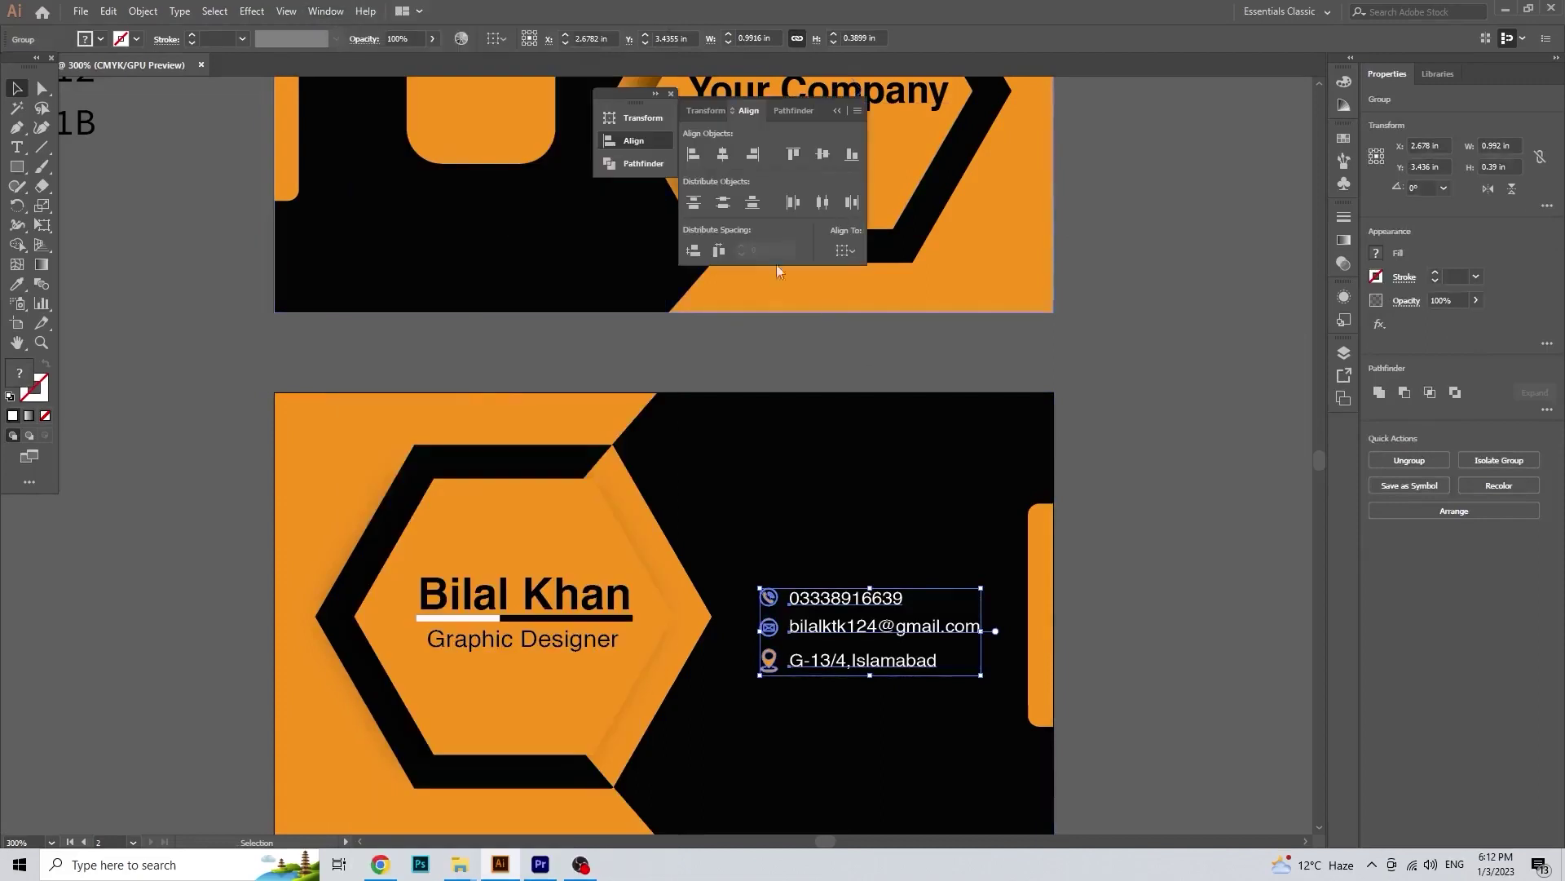
{"action": "left_click", "coordinate": [843, 251]}
{"action": "left_click", "coordinate": [871, 302]}
{"action": "left_click", "coordinate": [825, 155]}
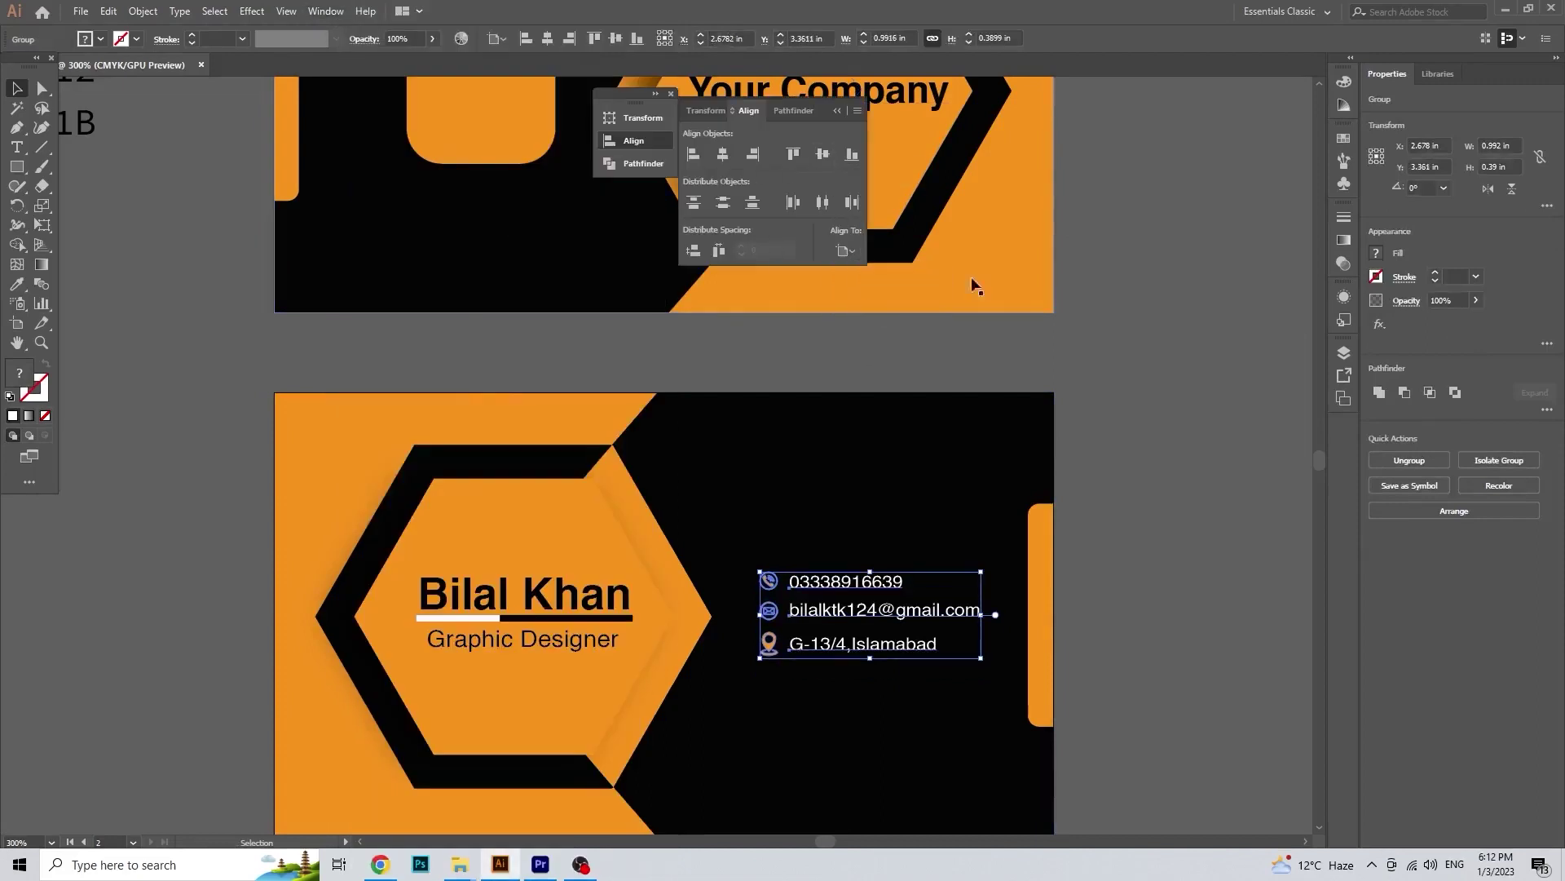
Step: Collapse the Align panel and bring both card sides into view
{"action": "left_click", "coordinate": [1155, 438]}
{"action": "scroll", "coordinate": [829, 540], "scroll_direction": "down", "scroll_amount": 1}
{"action": "left_click_drag", "start_coordinate": [773, 486], "coordinate": [738, 544]}
{"action": "left_click", "coordinate": [837, 111]}
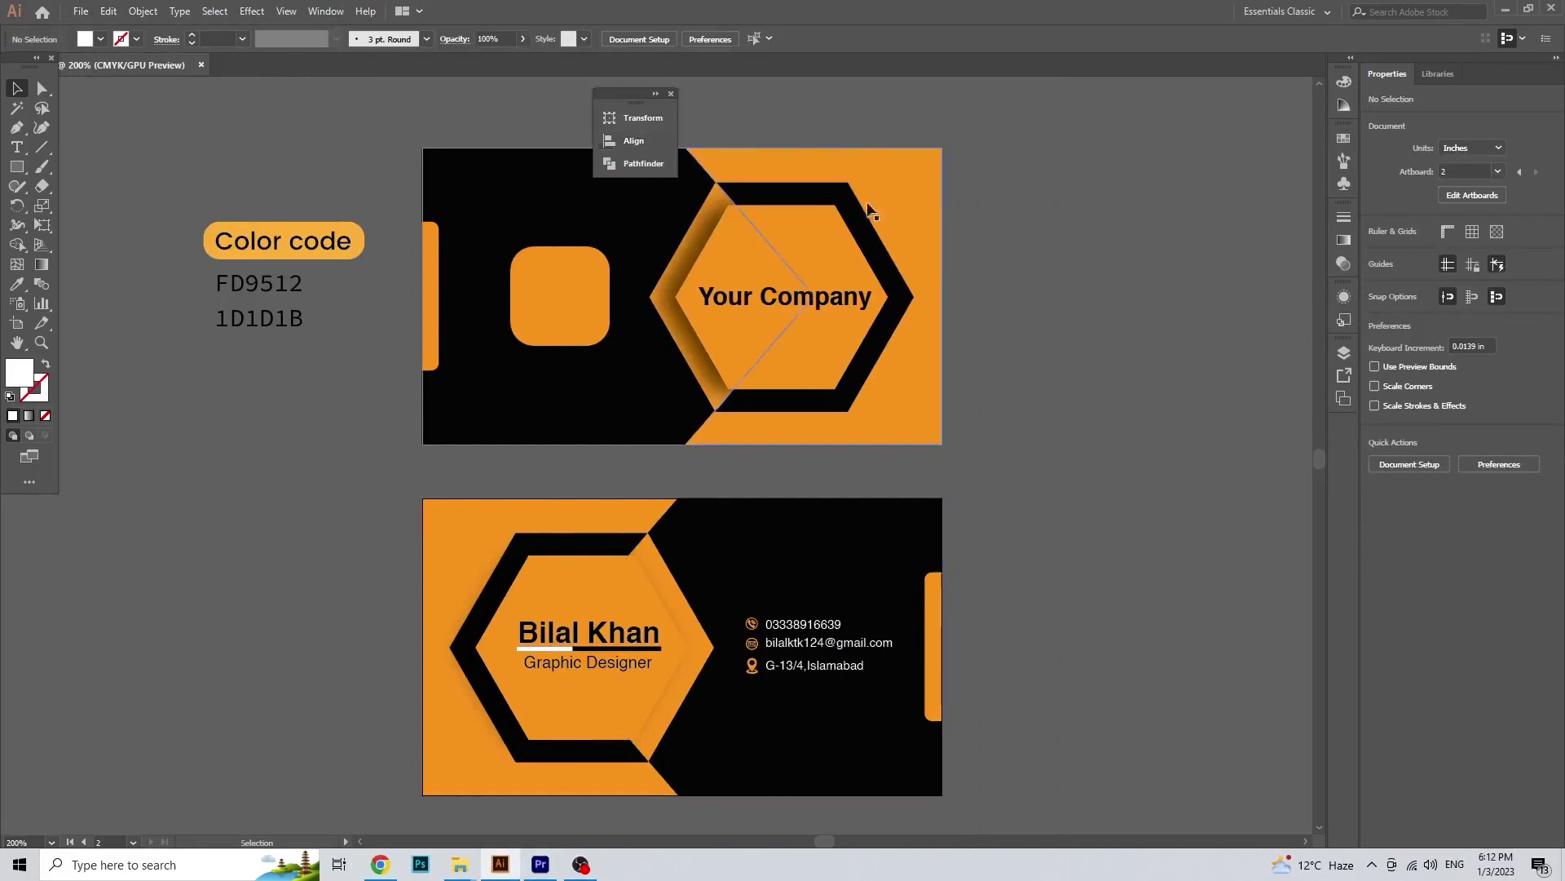
{"action": "scroll", "coordinate": [799, 702], "scroll_direction": "up", "scroll_amount": 1}
{"action": "left_click", "coordinate": [811, 683]}
{"action": "left_click", "coordinate": [848, 706]}
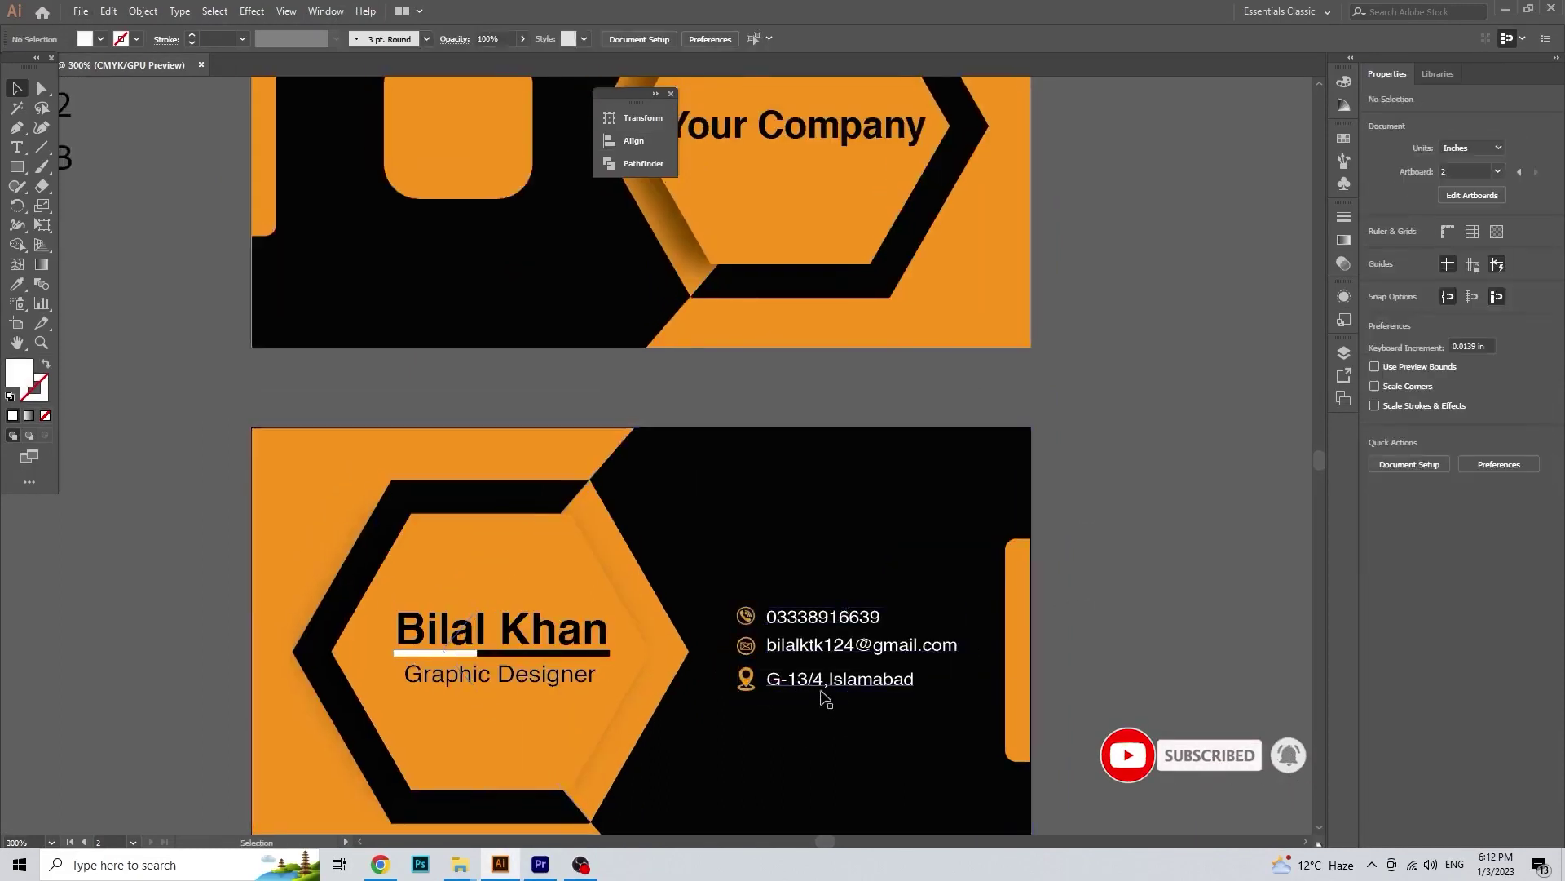
{"action": "scroll", "coordinate": [750, 689], "scroll_direction": "up", "scroll_amount": 1}
Step: Select the location pin icon on its own and shrink it slightly
{"action": "left_click", "coordinate": [830, 680]}
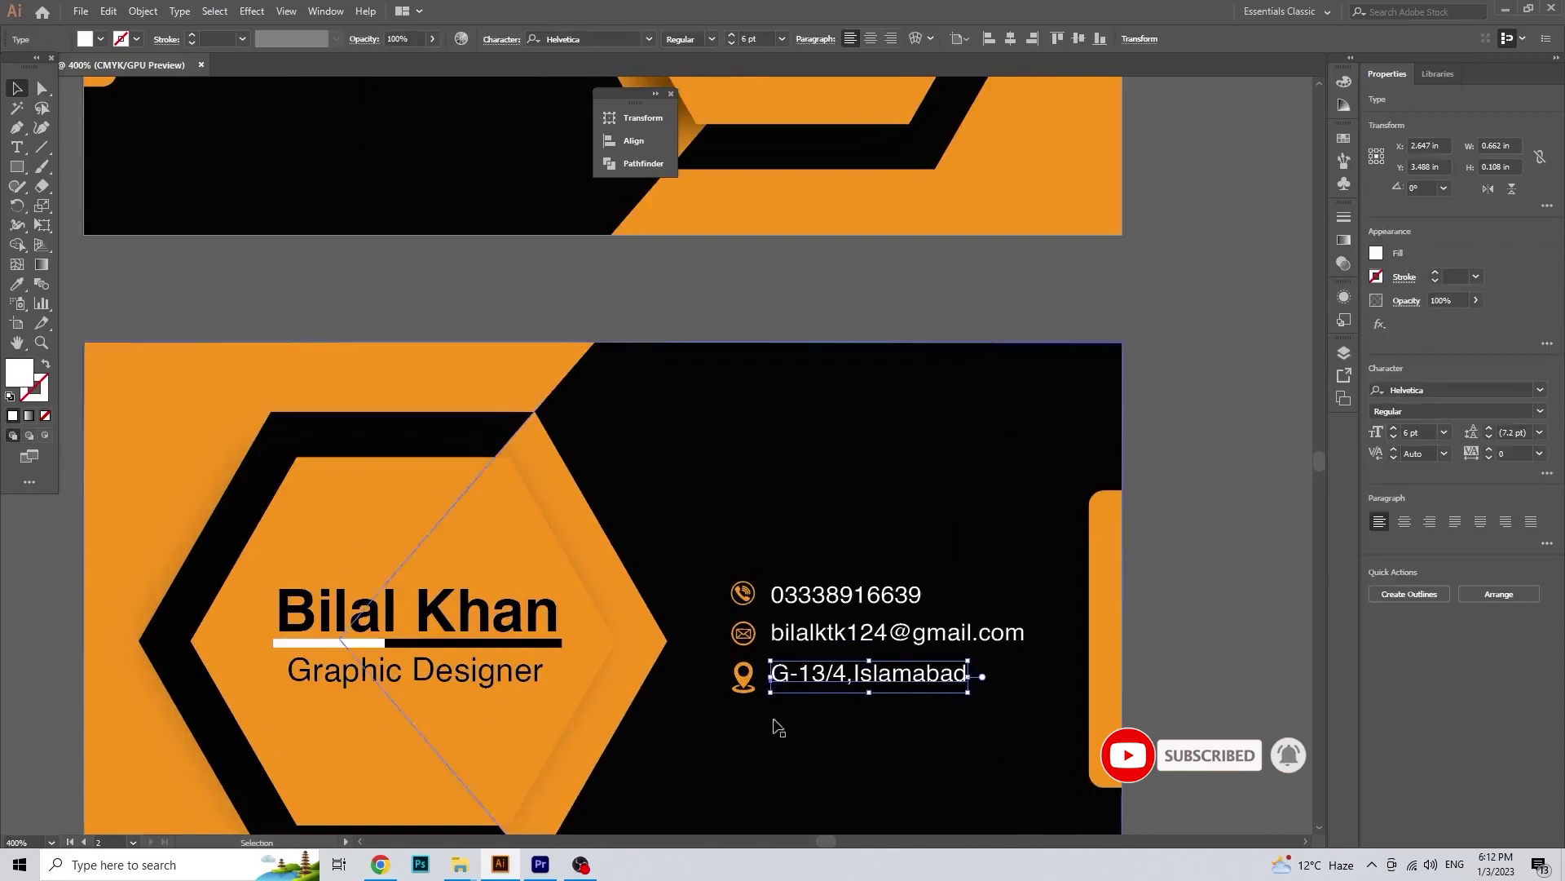
{"action": "scroll", "coordinate": [751, 687], "scroll_direction": "up", "scroll_amount": 1}
{"action": "left_click", "coordinate": [751, 694]}
{"action": "left_click", "coordinate": [768, 707]}
{"action": "left_click", "coordinate": [744, 693]}
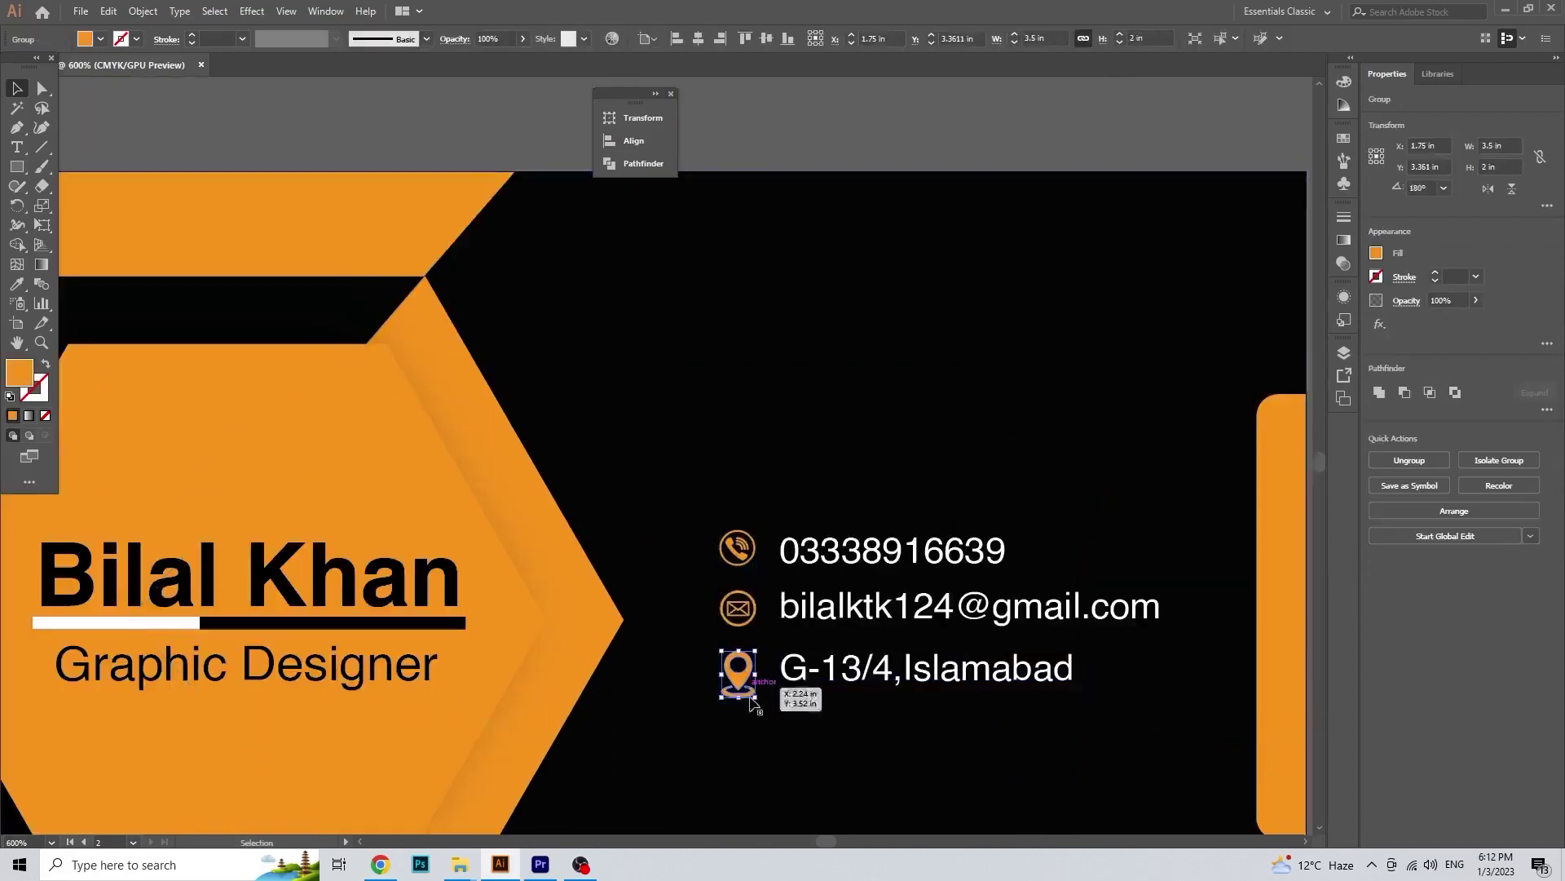
{"action": "left_click_drag", "start_coordinate": [757, 701], "coordinate": [751, 693]}
{"action": "scroll", "coordinate": [771, 722], "scroll_direction": "up", "scroll_amount": 2}
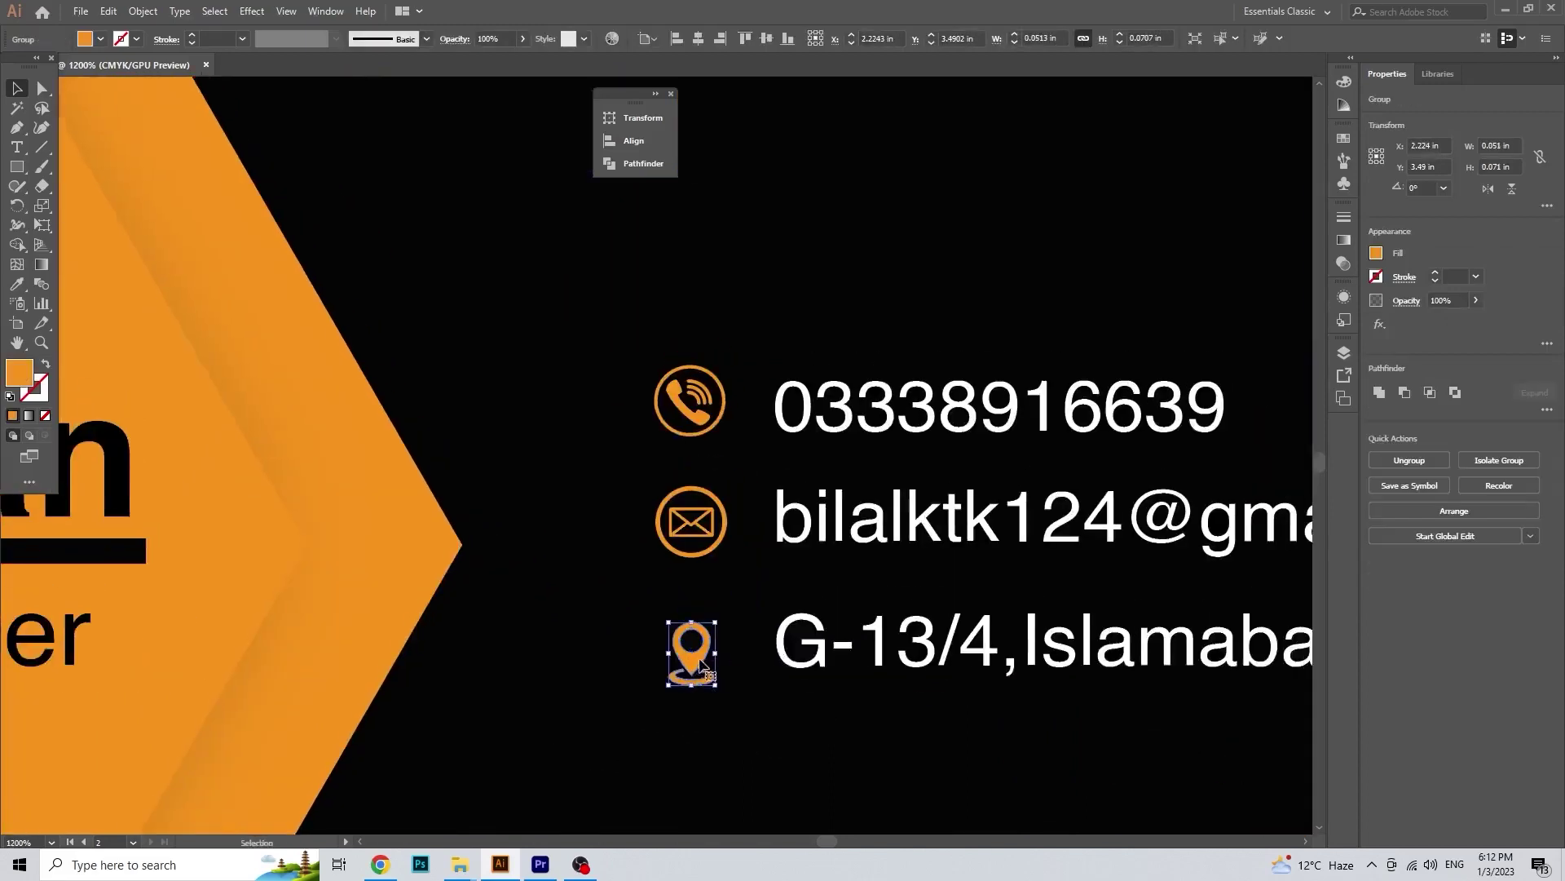
{"action": "left_click", "coordinate": [737, 708]}
Step: Resize the location pin so it matches the phone and mail icons
{"action": "scroll", "coordinate": [738, 705], "scroll_direction": "down", "scroll_amount": 1}
{"action": "left_click", "coordinate": [711, 653]}
{"action": "left_click_drag", "start_coordinate": [725, 676], "coordinate": [723, 707]}
{"action": "scroll", "coordinate": [722, 607], "scroll_direction": "up", "scroll_amount": 1}
{"action": "left_click", "coordinate": [732, 734]}
Step: Nudge the address line up with the arrow key
{"action": "scroll", "coordinate": [737, 728], "scroll_direction": "down", "scroll_amount": 2}
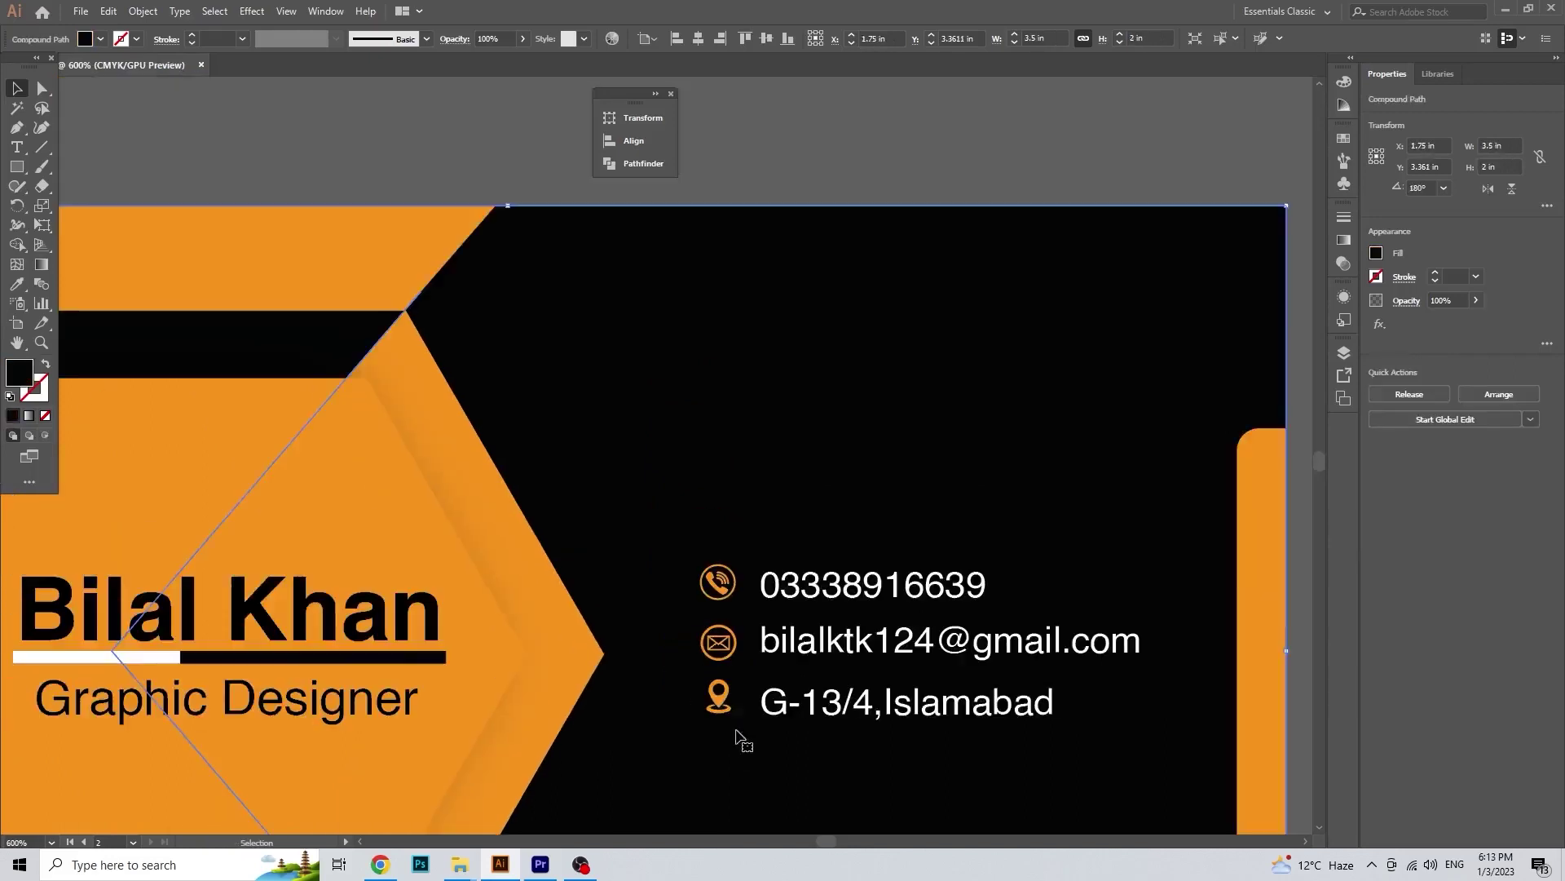
{"action": "left_click", "coordinate": [802, 722]}
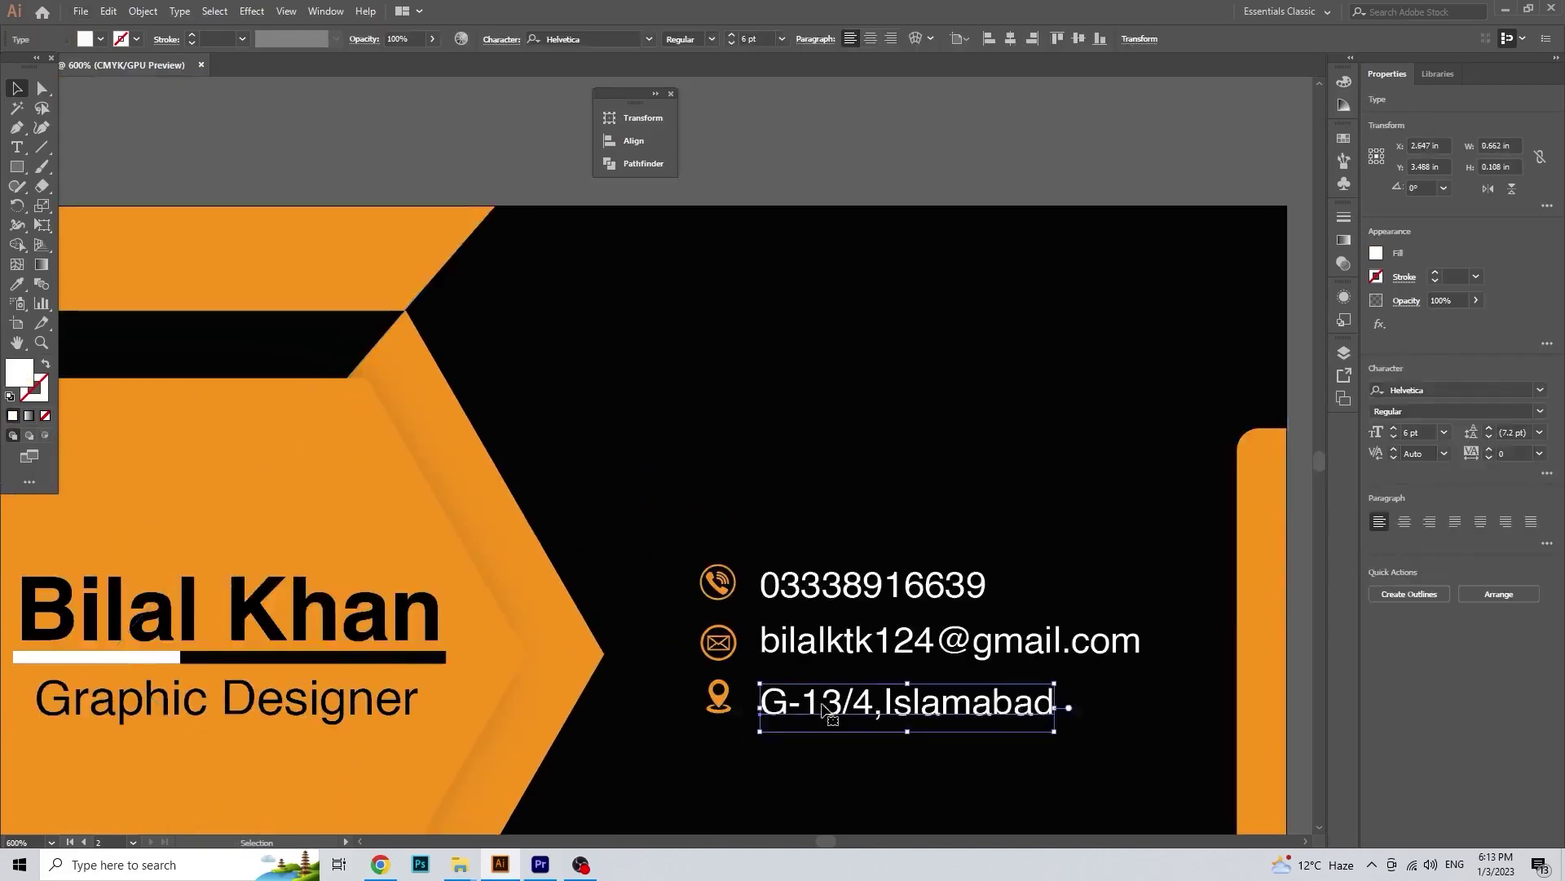
{"action": "key", "text": "Up"}
{"action": "left_click", "coordinate": [827, 753]}
{"action": "scroll", "coordinate": [833, 760], "scroll_direction": "down", "scroll_amount": 1}
{"action": "left_click_drag", "start_coordinate": [848, 748], "coordinate": [838, 643]}
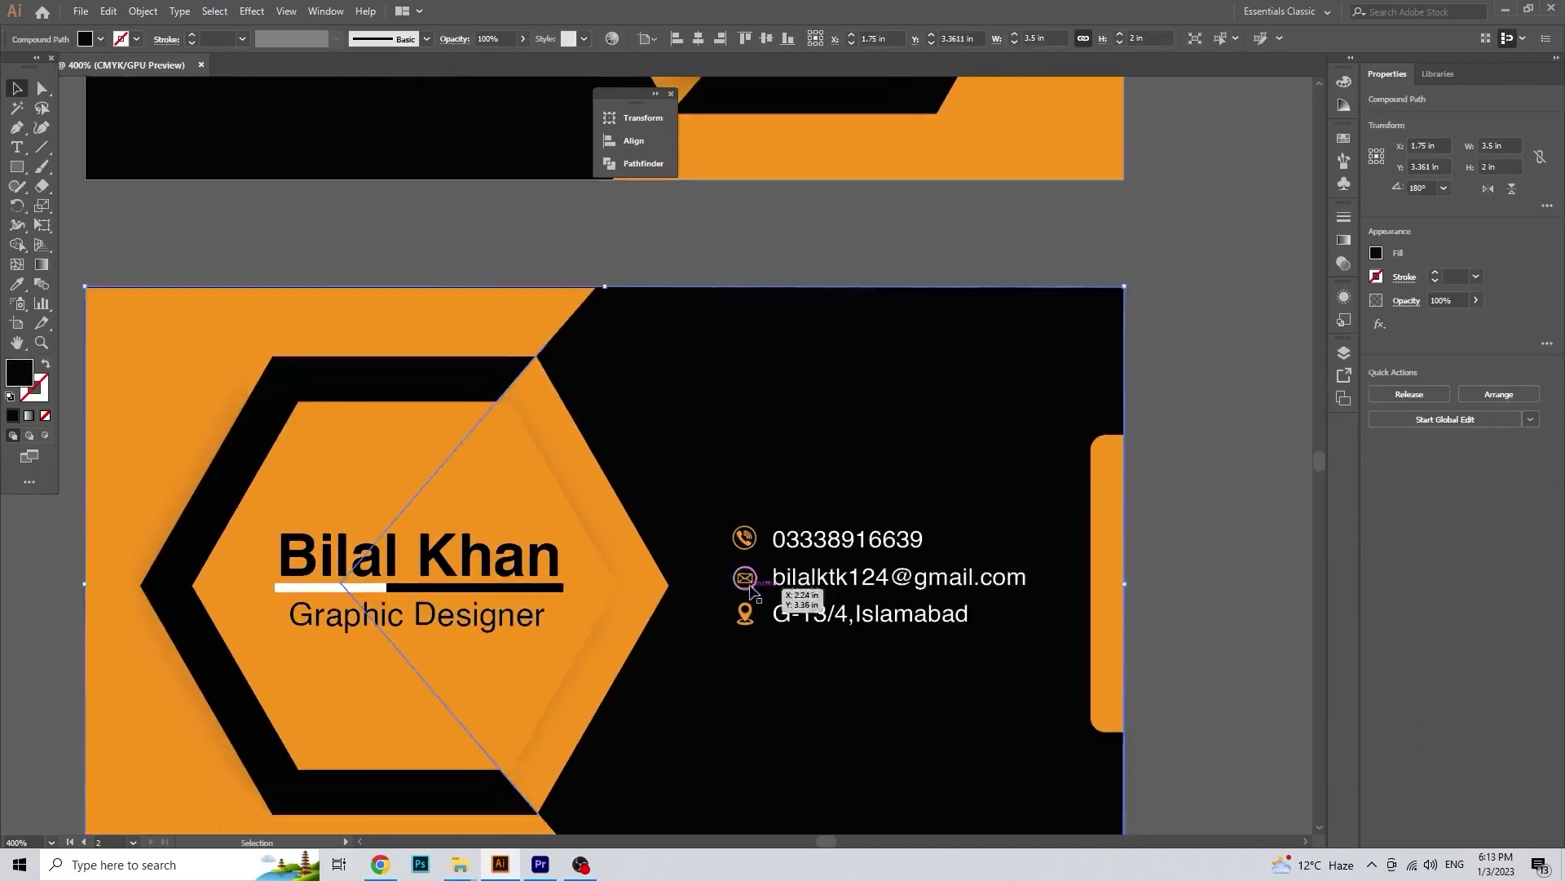
Step: Select the three contact icons, then the text lines, to check their alignment options
{"action": "left_click", "coordinate": [748, 582]}
{"action": "left_click", "coordinate": [745, 611], "text": "shift"}
{"action": "left_click", "coordinate": [749, 538], "text": "shift"}
{"action": "left_click", "coordinate": [1547, 414]}
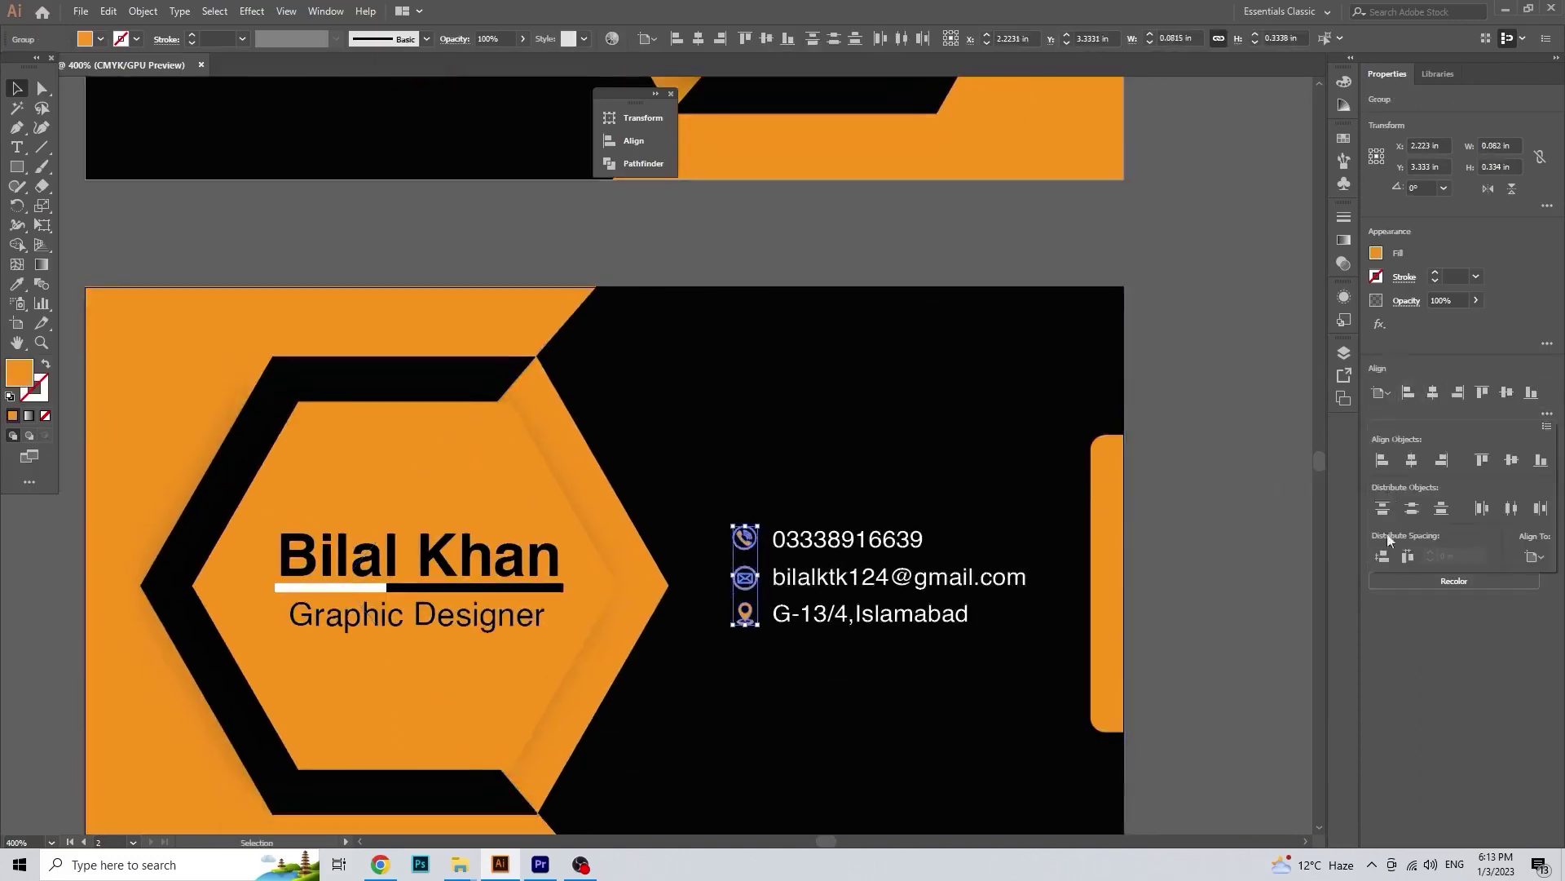
{"action": "left_click", "coordinate": [1385, 545]}
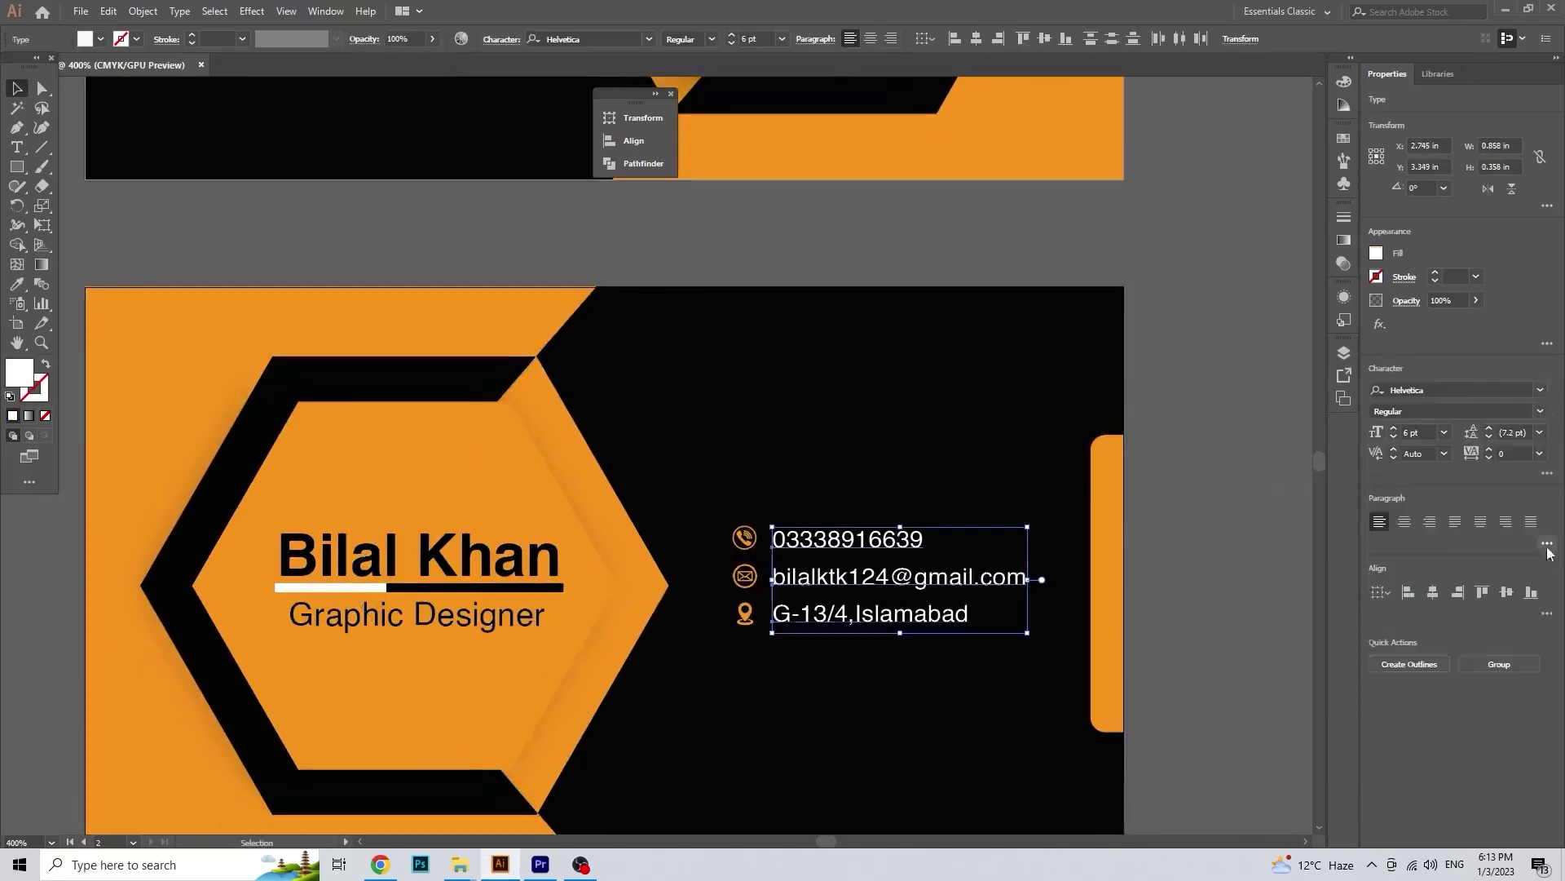
{"action": "left_click", "coordinate": [1547, 614]}
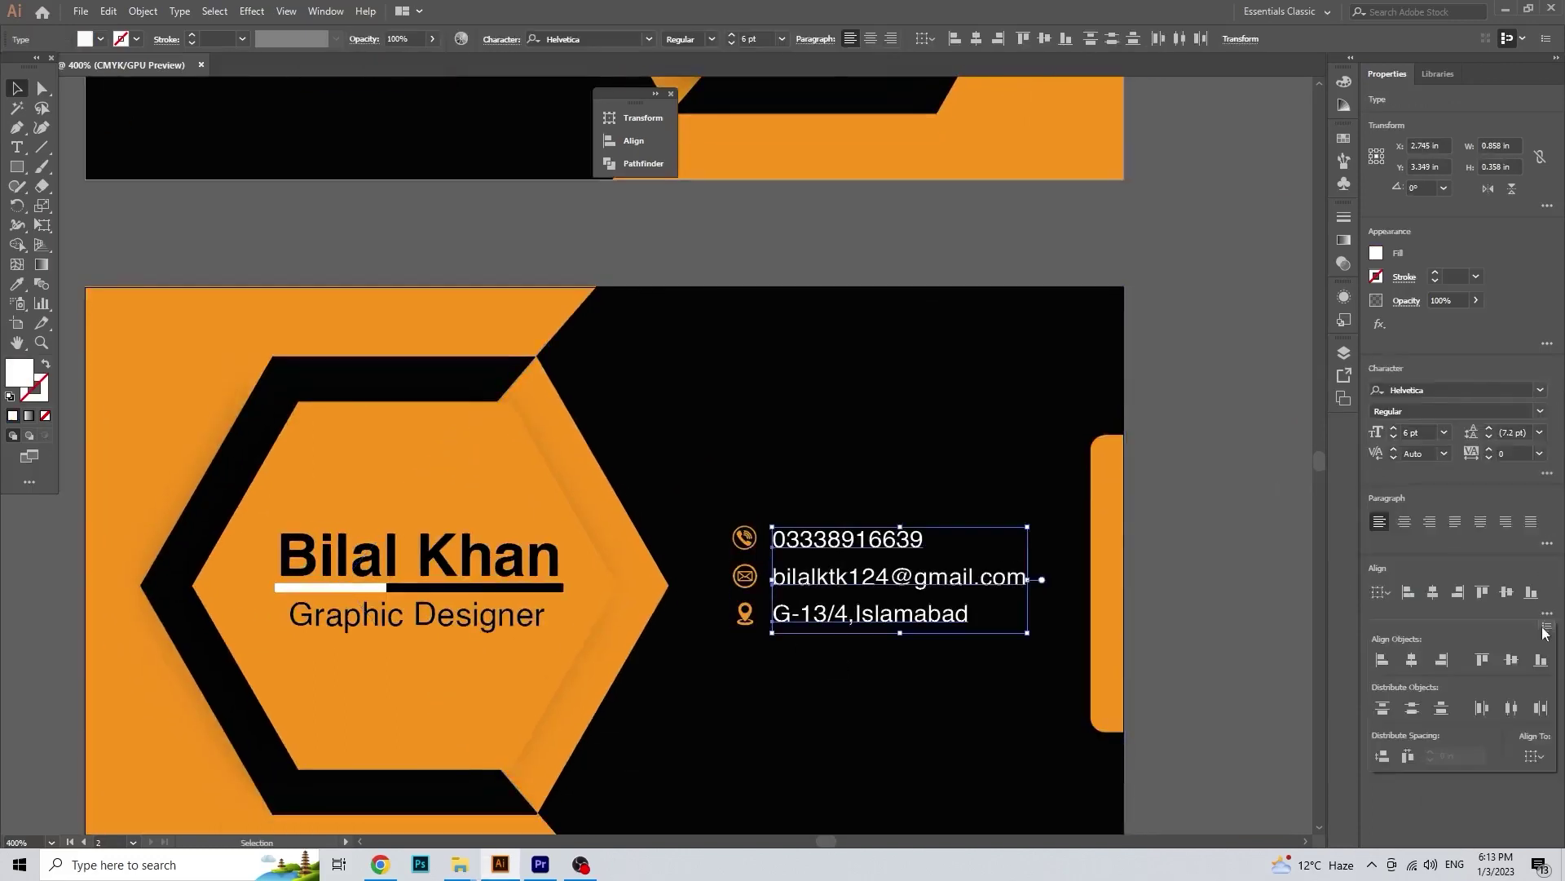
{"action": "left_click", "coordinate": [937, 576]}
{"action": "scroll", "coordinate": [903, 693], "scroll_direction": "down", "scroll_amount": 2}
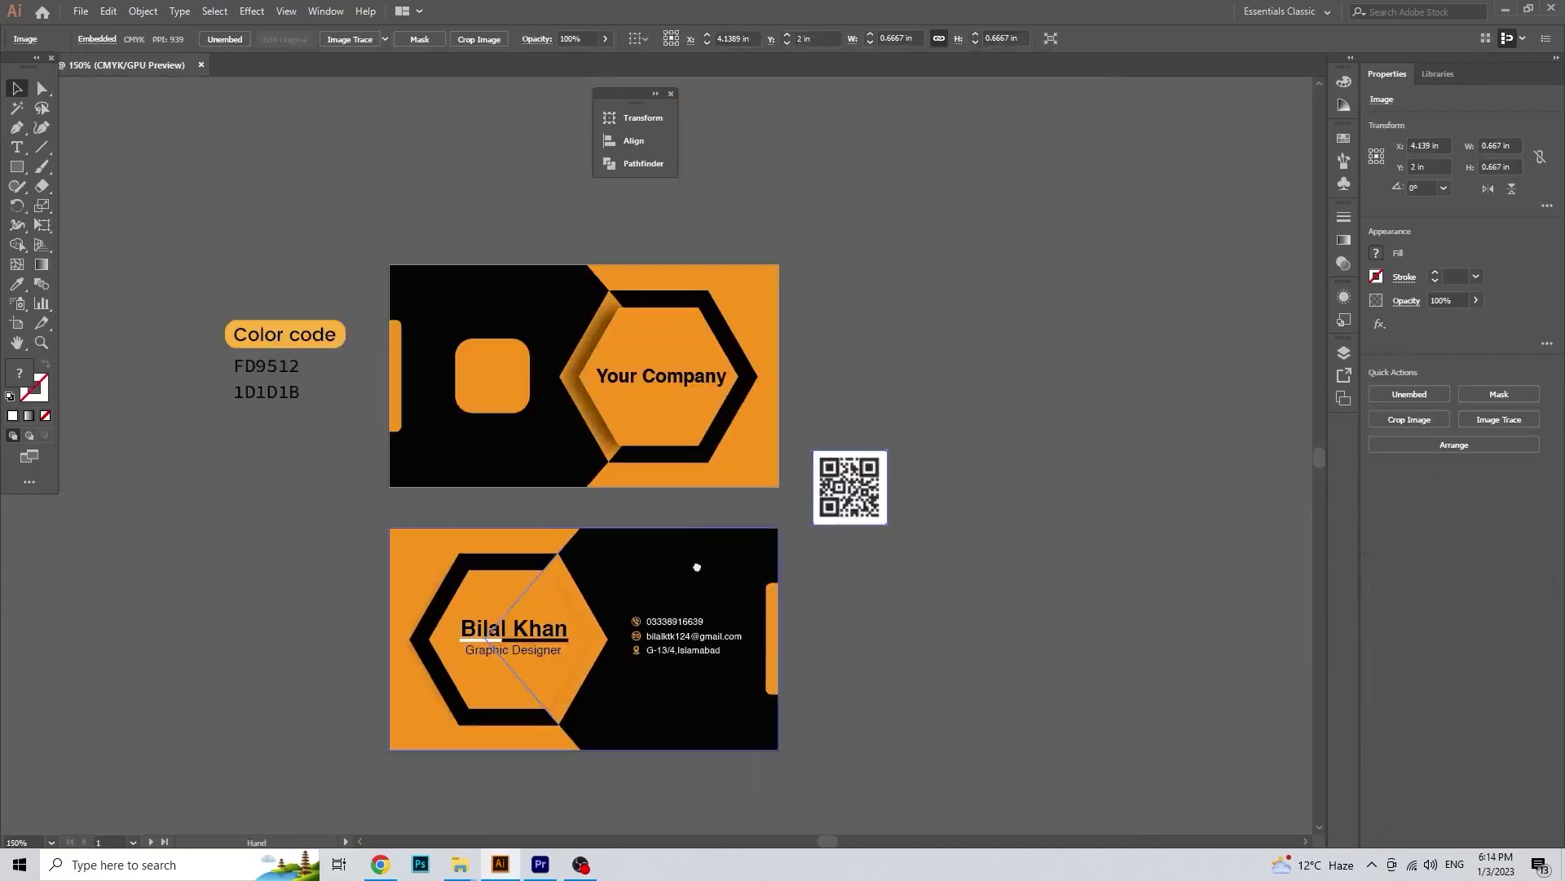
Step: Scale the QR code image to about 0.64 in and place it over the front card's orange rounded square
{"action": "scroll", "coordinate": [706, 571], "scroll_direction": "up", "scroll_amount": 2}
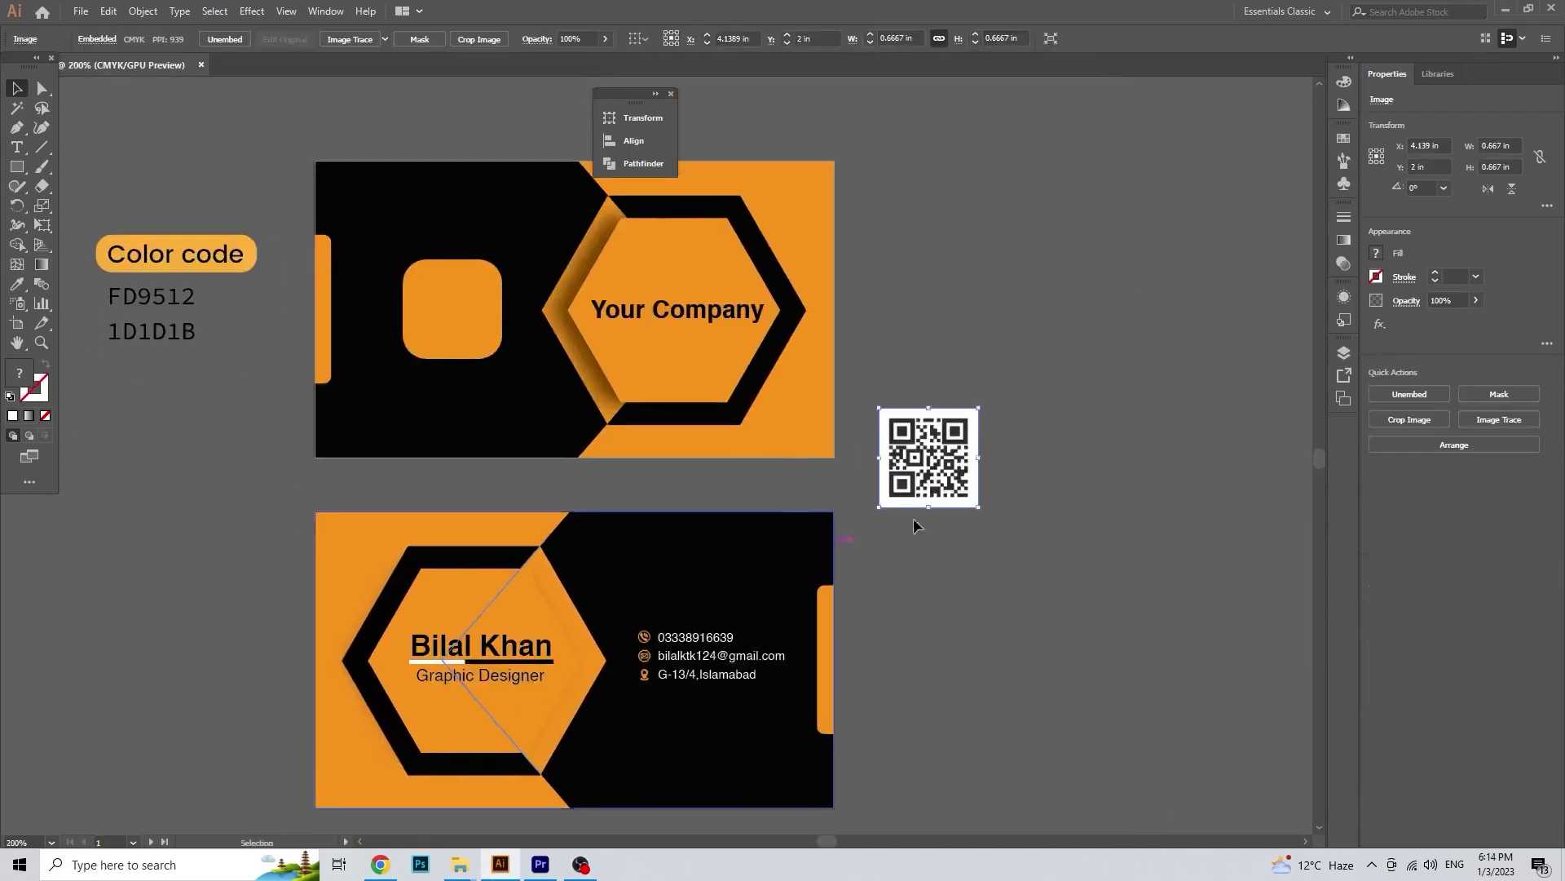
{"action": "left_click_drag", "start_coordinate": [982, 509], "coordinate": [1132, 713]}
{"action": "left_click_drag", "start_coordinate": [960, 594], "coordinate": [1104, 597]}
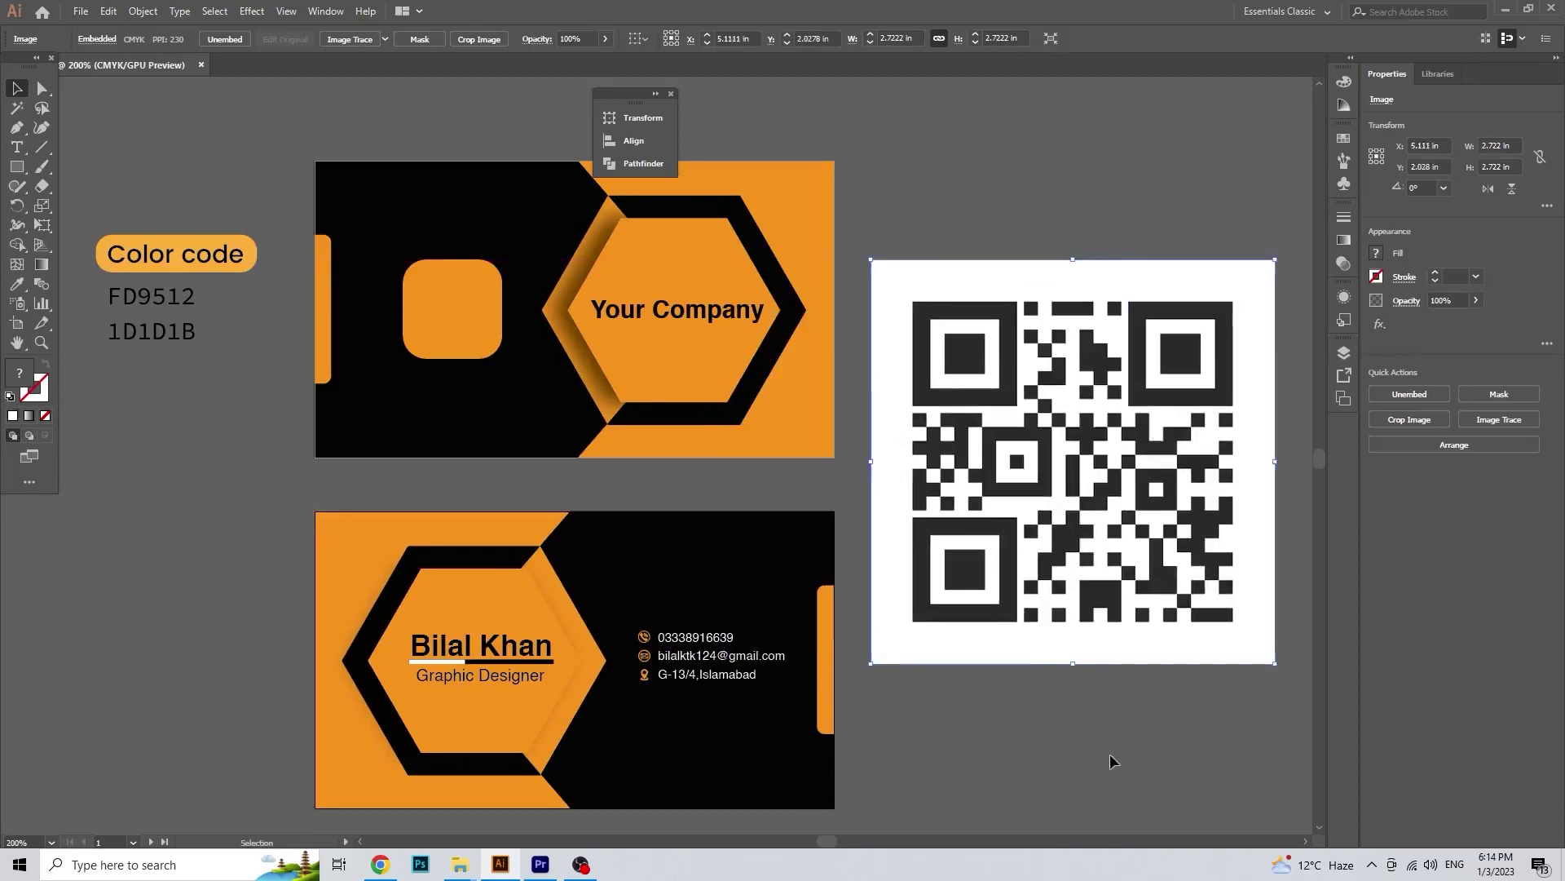
{"action": "left_click", "coordinate": [1111, 759]}
{"action": "left_click", "coordinate": [453, 308]}
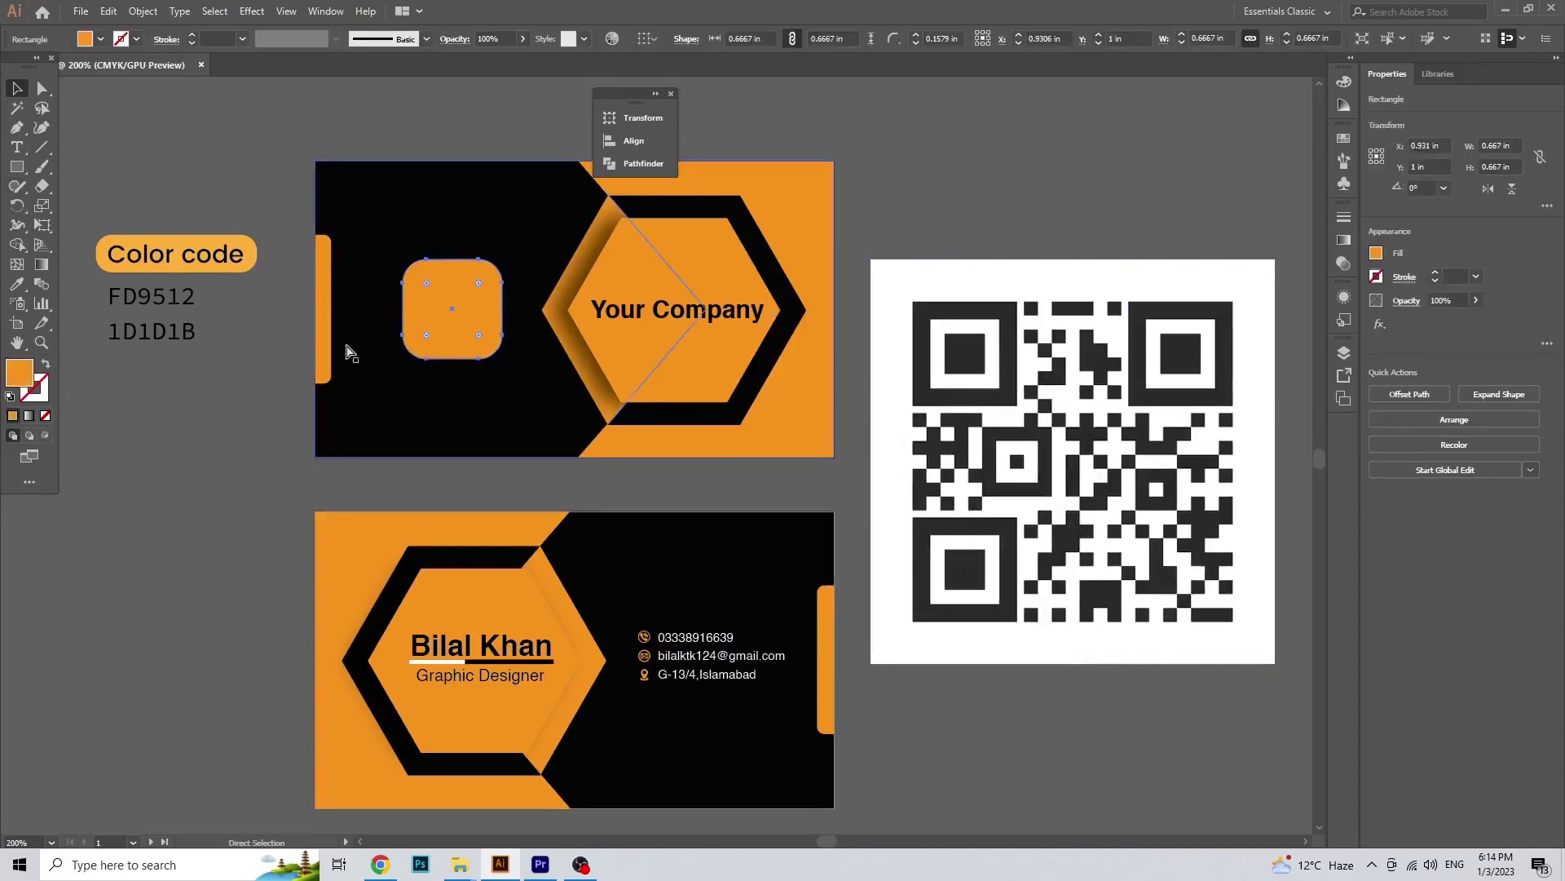
{"action": "left_click_drag", "start_coordinate": [1104, 559], "coordinate": [528, 447]}
{"action": "left_click_drag", "start_coordinate": [700, 552], "coordinate": [544, 398]}
{"action": "left_click_drag", "start_coordinate": [503, 454], "coordinate": [686, 545]}
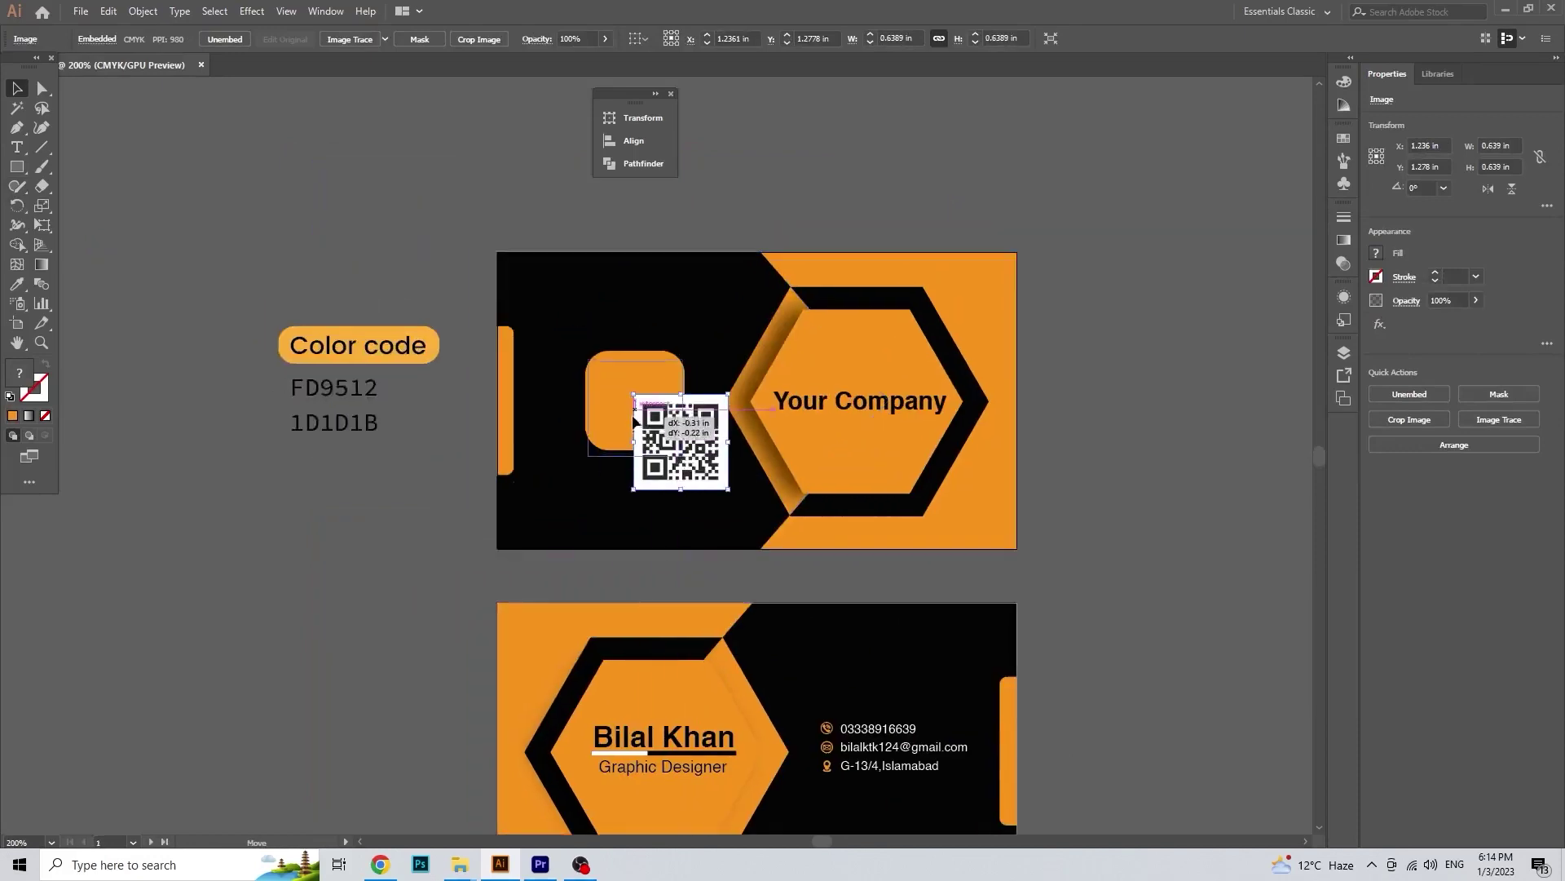
{"action": "mouse_move", "coordinate": [680, 444]}
{"action": "left_mouse_down"}
{"action": "mouse_move", "coordinate": [635, 403]}
{"action": "mouse_move", "coordinate": [689, 458]}
{"action": "left_mouse_up"}
Step: Send the QR code behind the square, make a clipping mask, and size it to 0.66 in
{"action": "left_click", "coordinate": [440, 440]}
{"action": "left_click", "coordinate": [635, 432]}
{"action": "key", "text": "ctrl+bracketleft"}
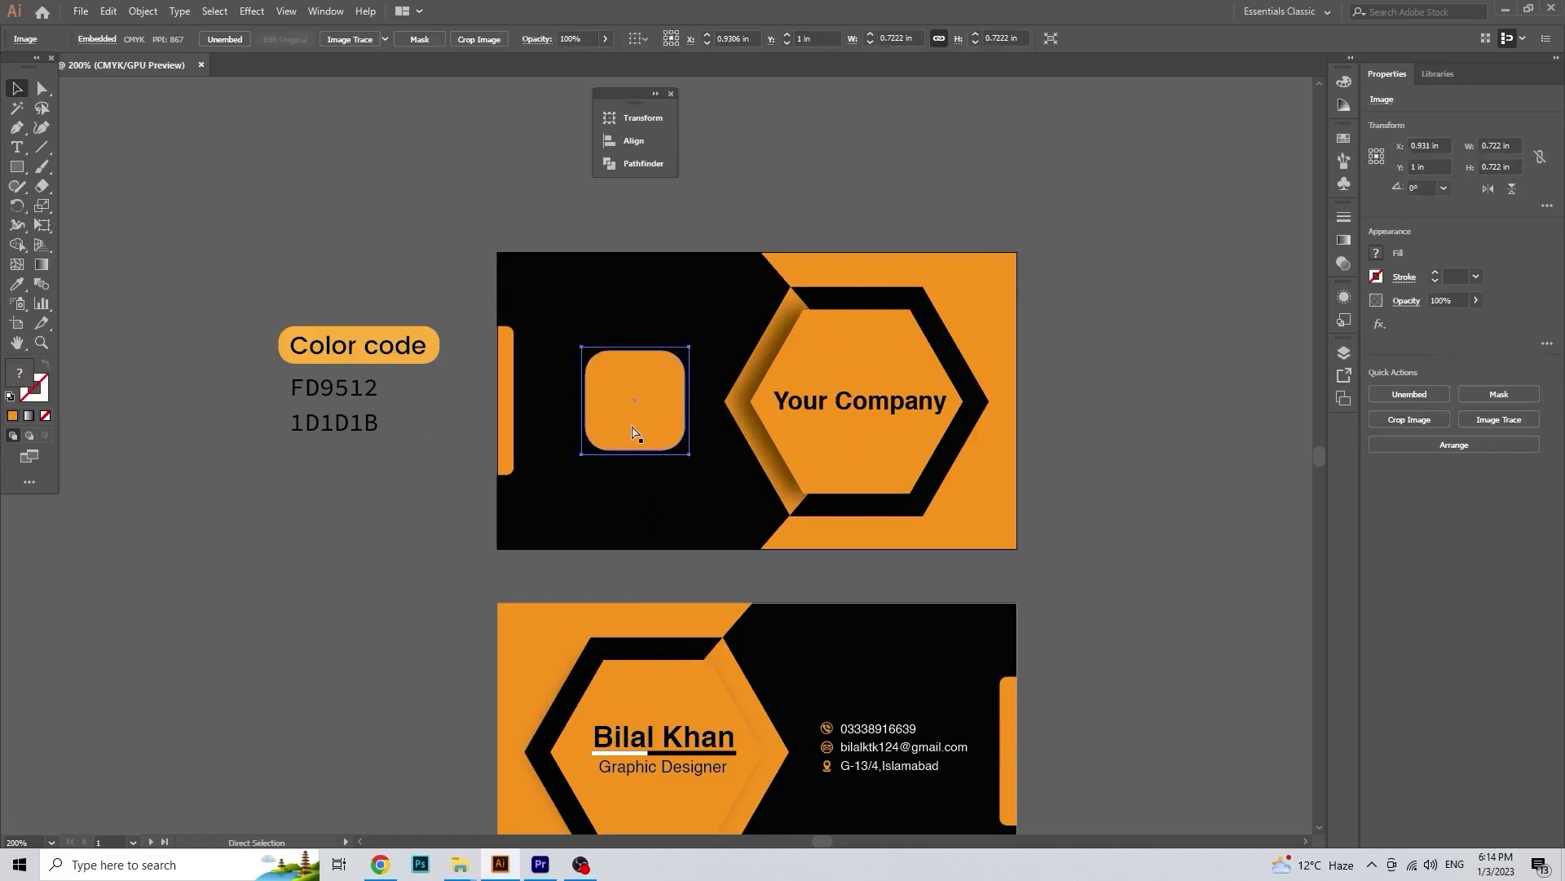
{"action": "key", "text": "ctrl+bracketright"}
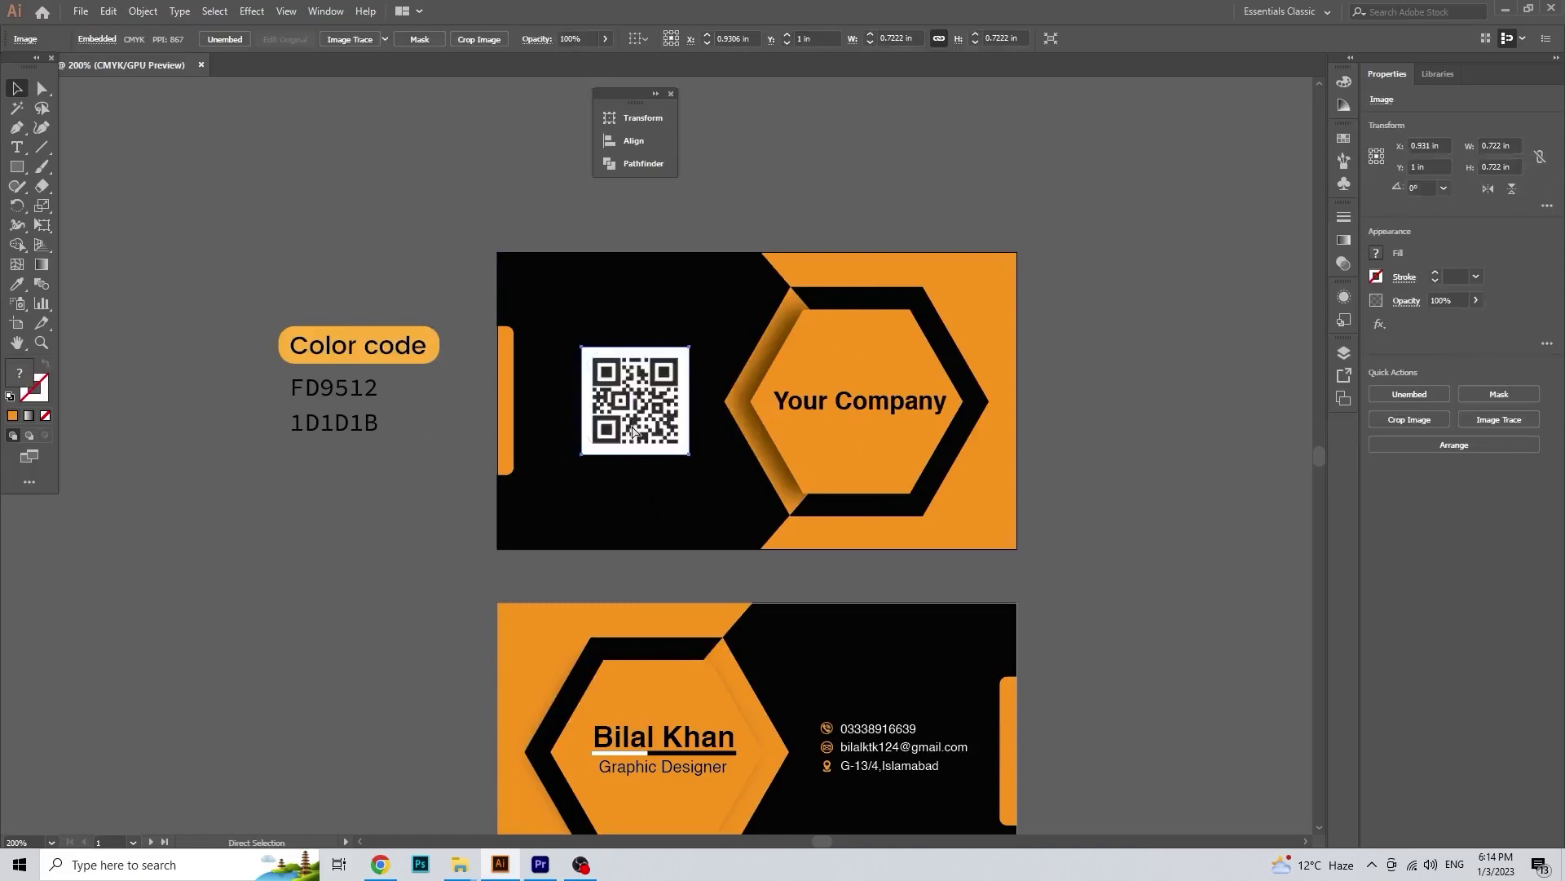
{"action": "key", "text": "ctrl+bracketleft"}
{"action": "right_click", "coordinate": [632, 425]}
{"action": "left_click", "coordinate": [677, 538]}
{"action": "left_click_drag", "start_coordinate": [685, 449], "coordinate": [682, 451]}
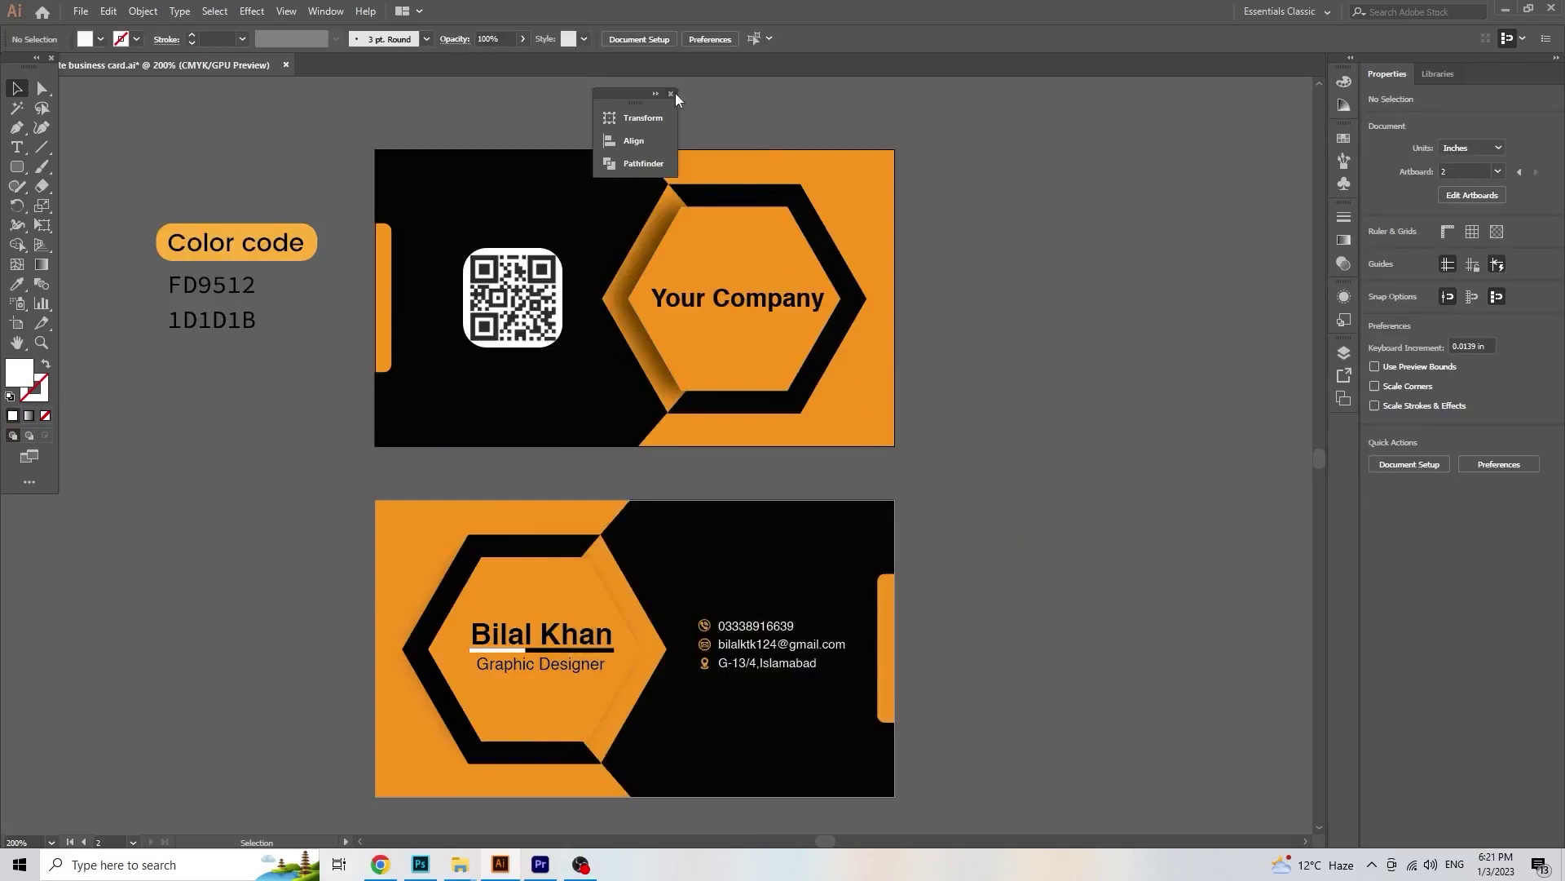
Step: Draw a tall rounded-rectangle pill left of the contact lines and fill it with the card's orange
{"action": "left_click", "coordinate": [671, 94]}
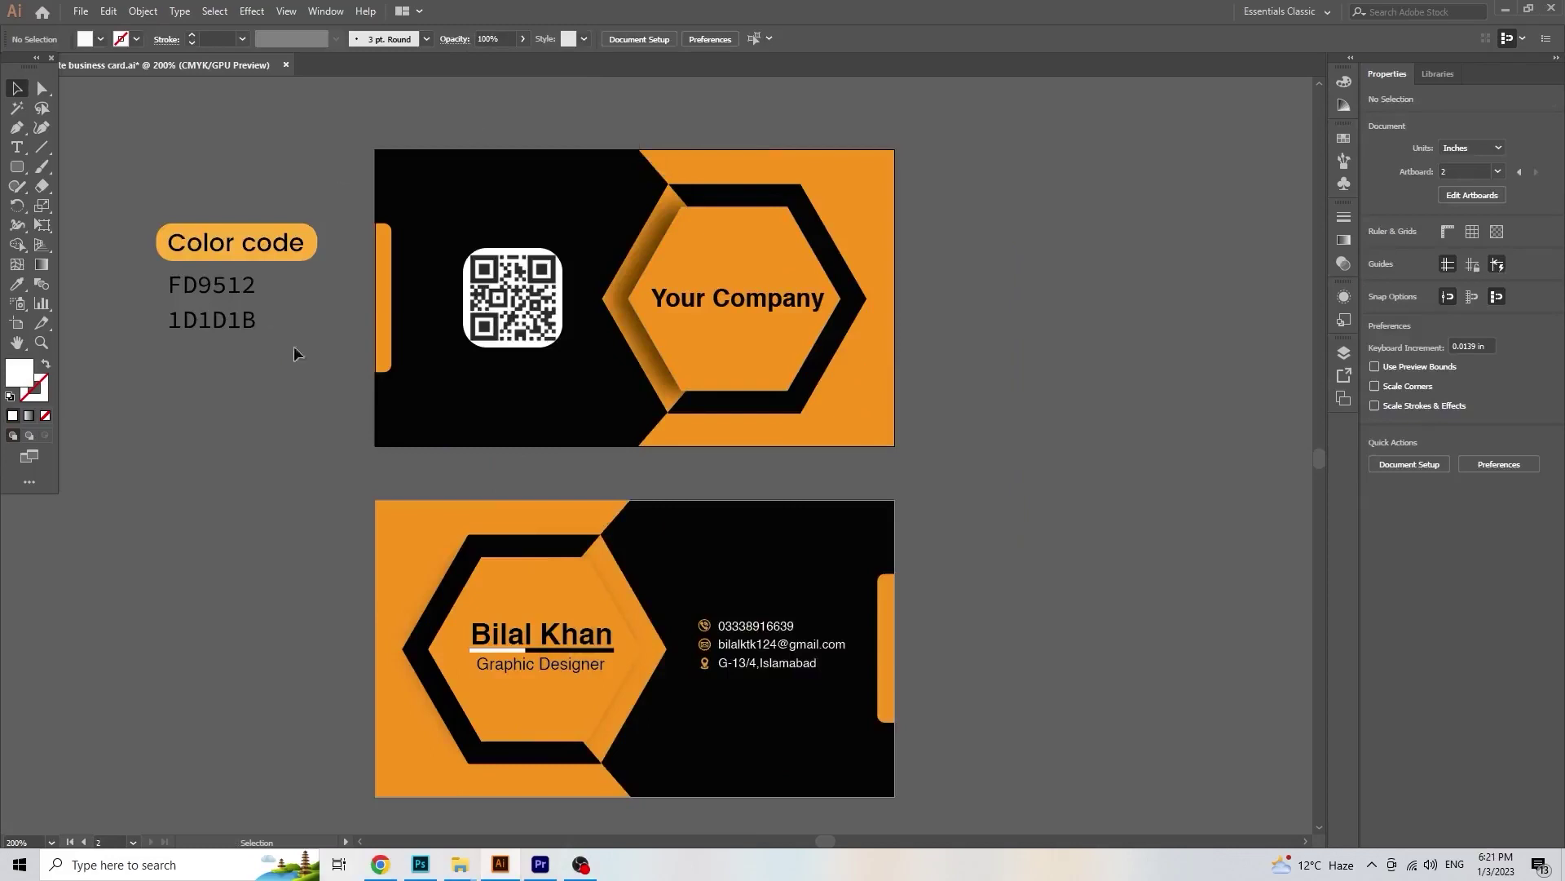
{"action": "left_click_drag", "start_coordinate": [21, 174], "coordinate": [102, 181]}
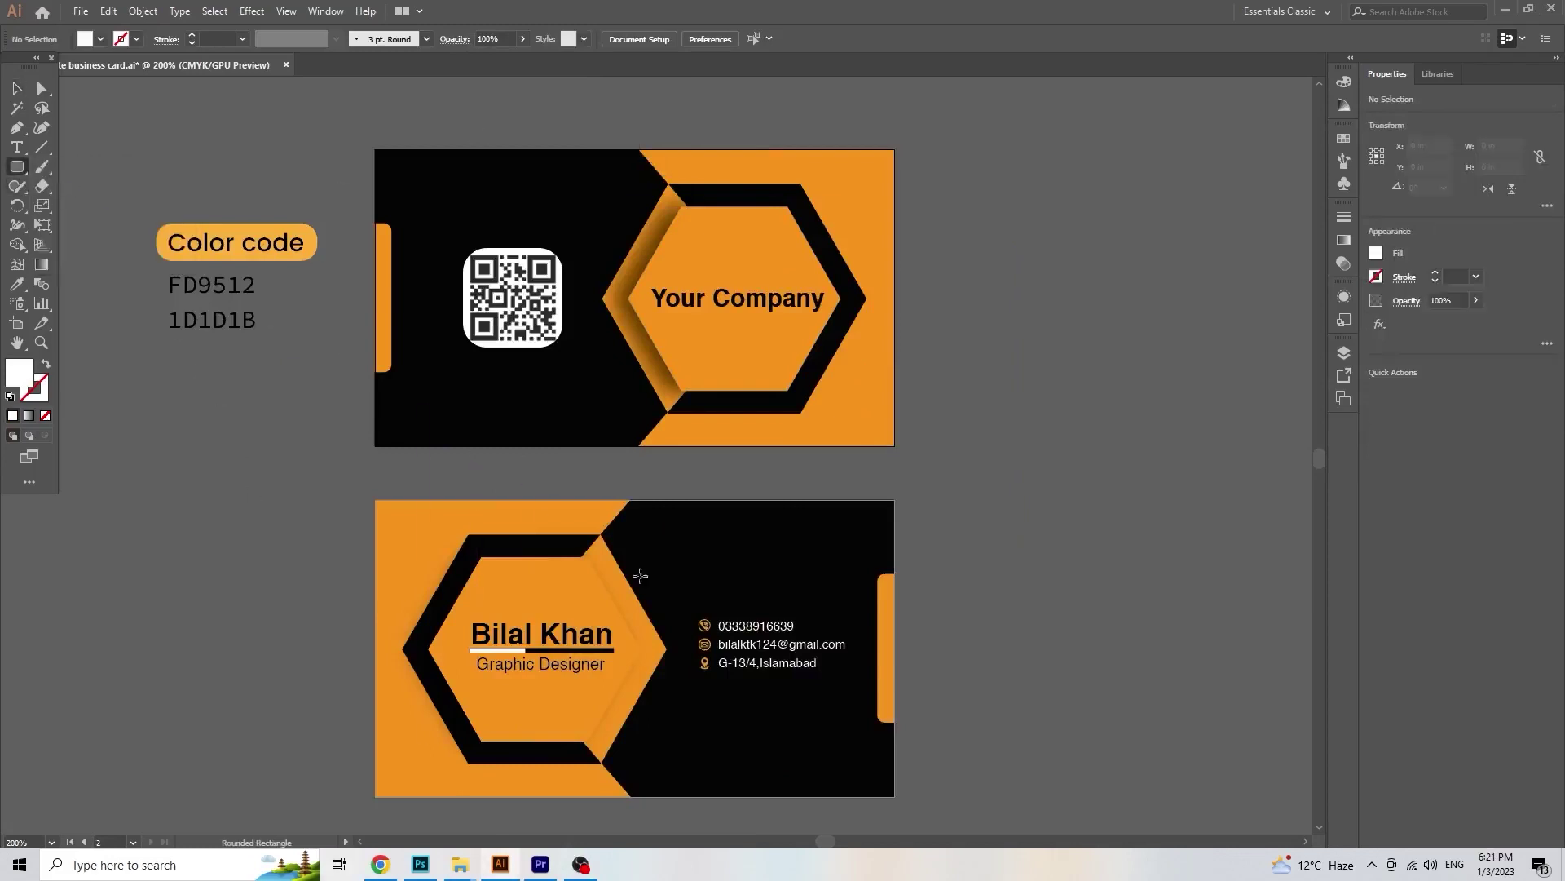
{"action": "scroll", "coordinate": [685, 638], "scroll_direction": "up", "scroll_amount": 4}
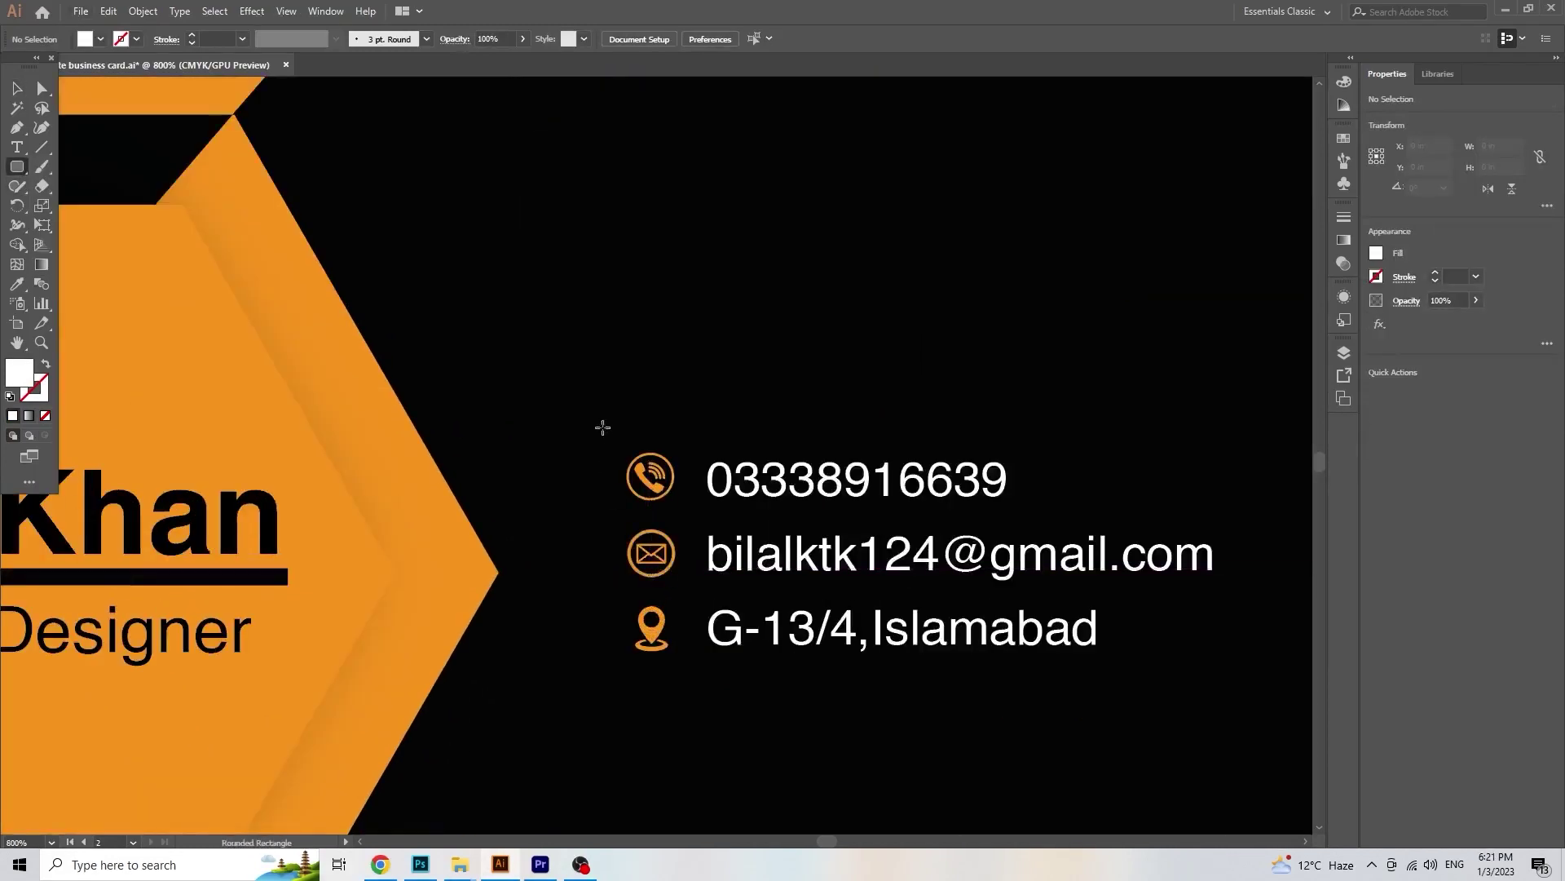
{"action": "left_click_drag", "start_coordinate": [611, 413], "coordinate": [676, 700]}
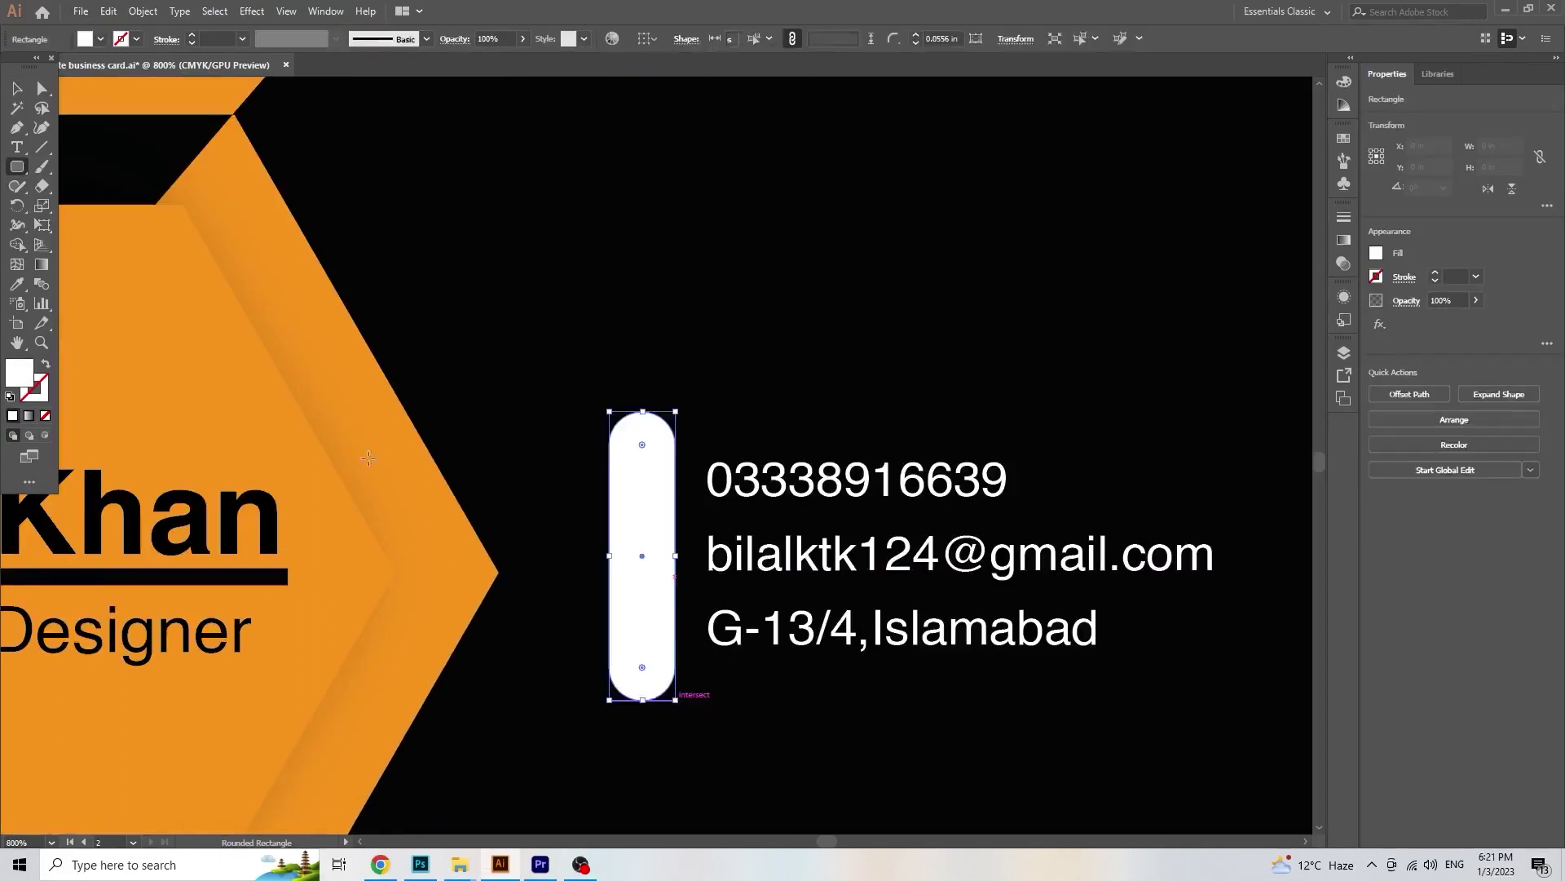
{"action": "left_click", "coordinate": [17, 91]}
{"action": "key", "text": "i"}
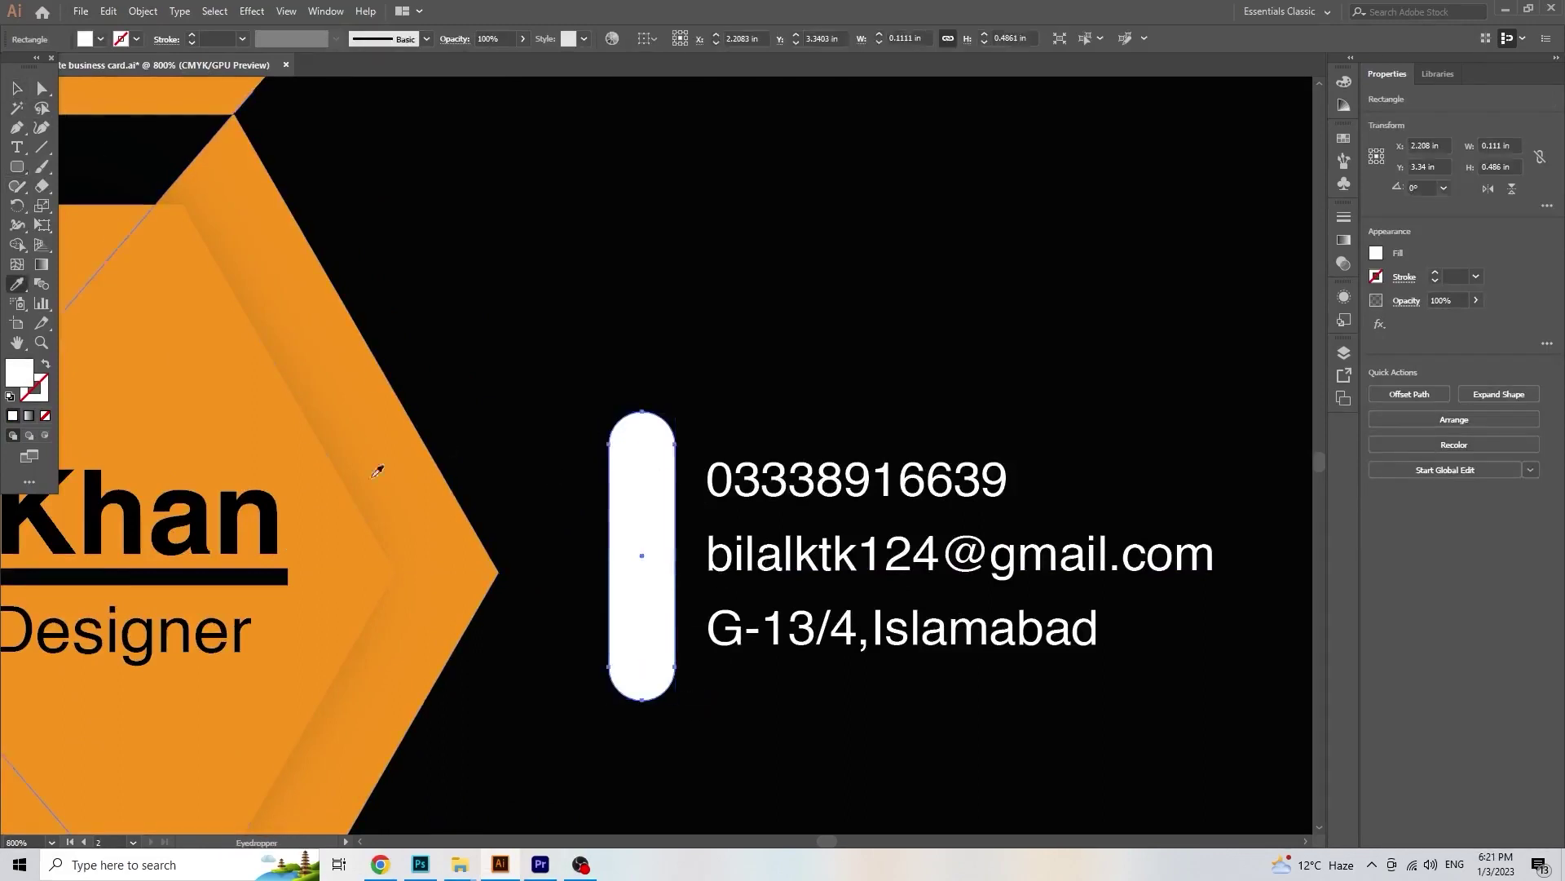
{"action": "left_click", "coordinate": [381, 468]}
{"action": "left_click", "coordinate": [19, 94]}
Step: Turn the three contact icons black and centre them horizontally on the orange pill
{"action": "left_click", "coordinate": [654, 499]}
{"action": "left_click", "coordinate": [645, 538], "text": "shift"}
{"action": "left_click", "coordinate": [652, 553]}
{"action": "left_click", "coordinate": [652, 491], "text": "shift"}
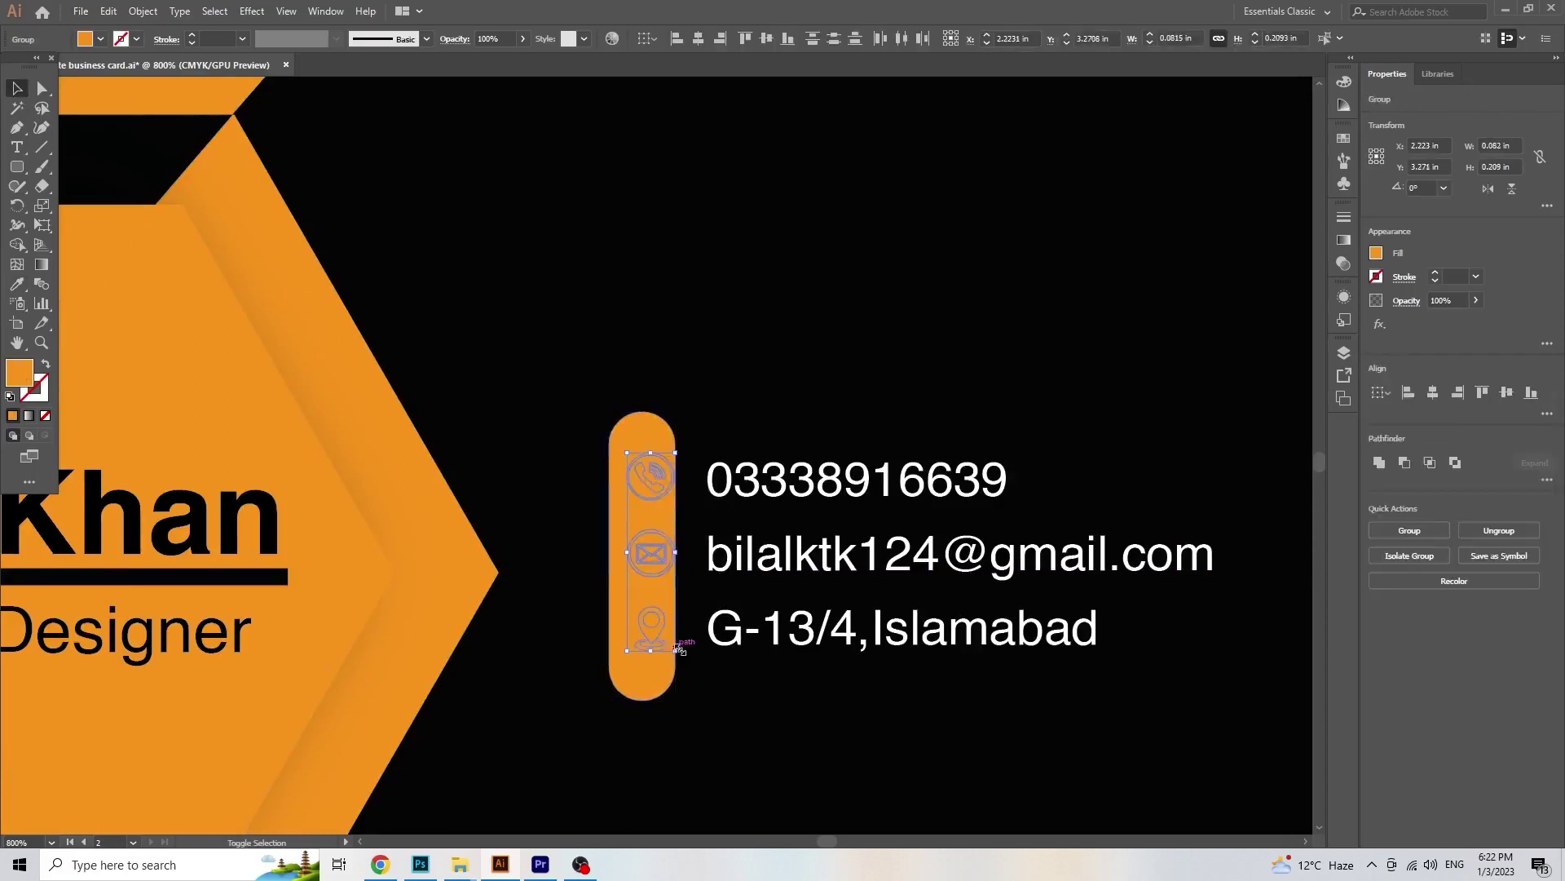
{"action": "left_click", "coordinate": [16, 284]}
{"action": "left_click", "coordinate": [758, 297]}
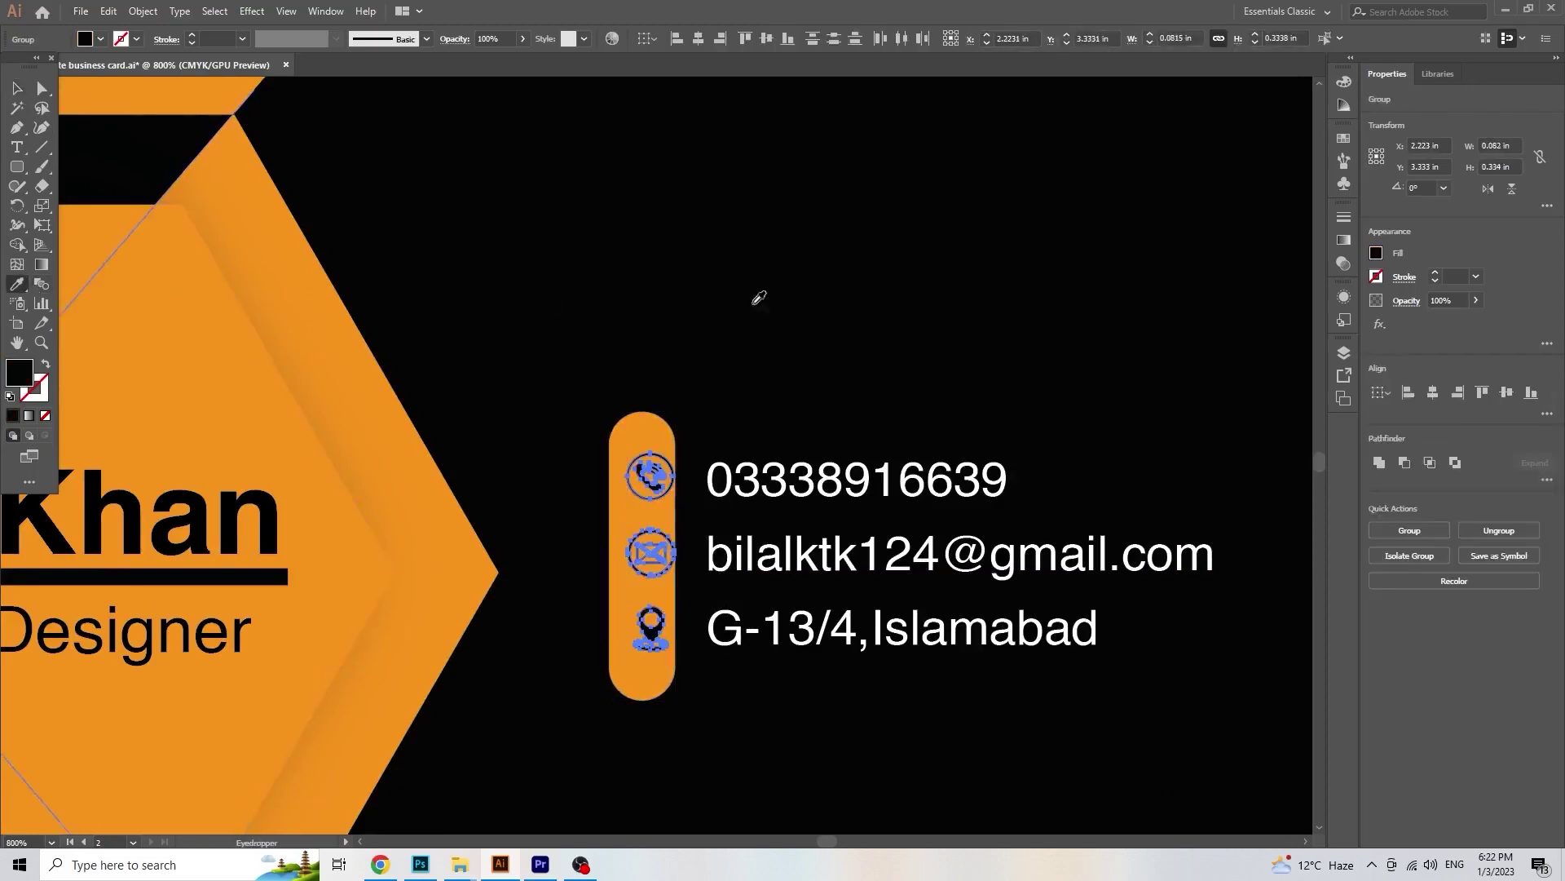
{"action": "left_click", "coordinate": [18, 92]}
{"action": "key", "text": "ctrl+equal"}
{"action": "left_click", "coordinate": [698, 38]}
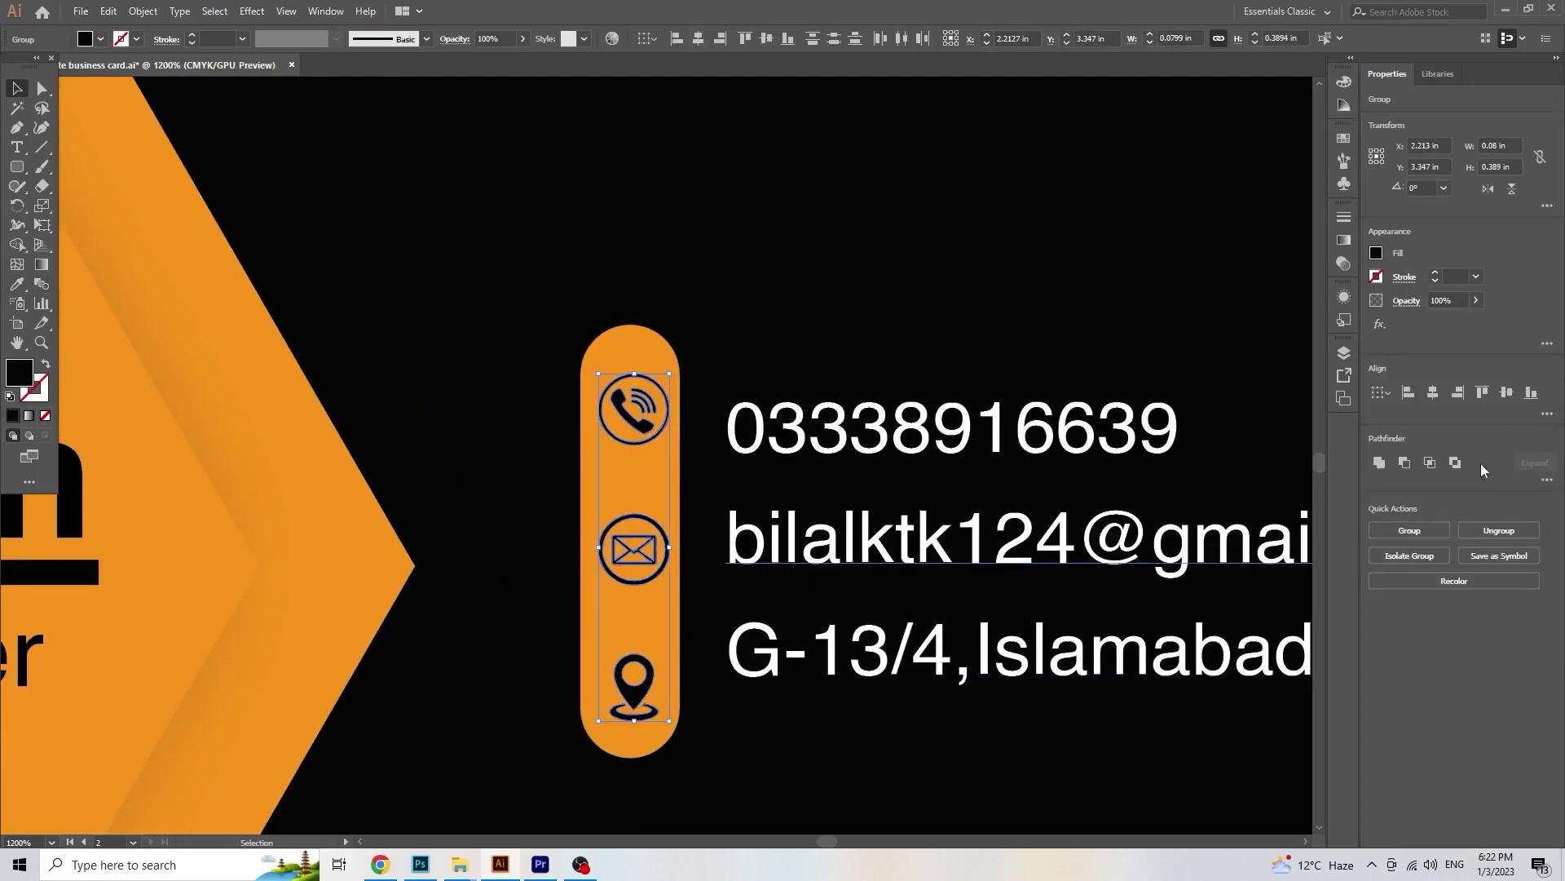
{"action": "left_click", "coordinate": [1546, 413]}
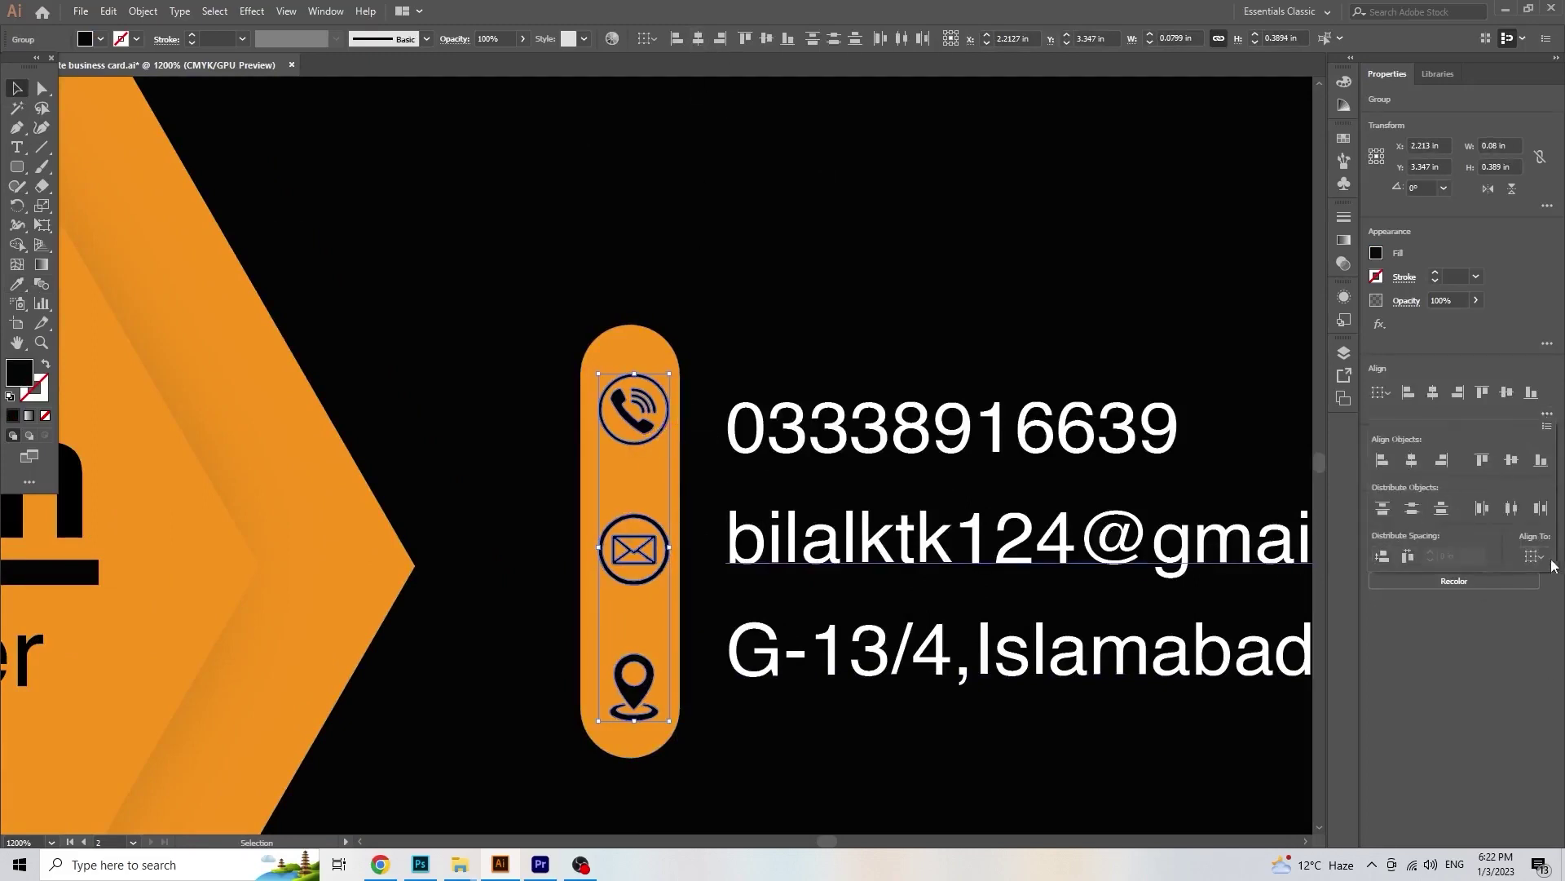
{"action": "left_click", "coordinate": [636, 554]}
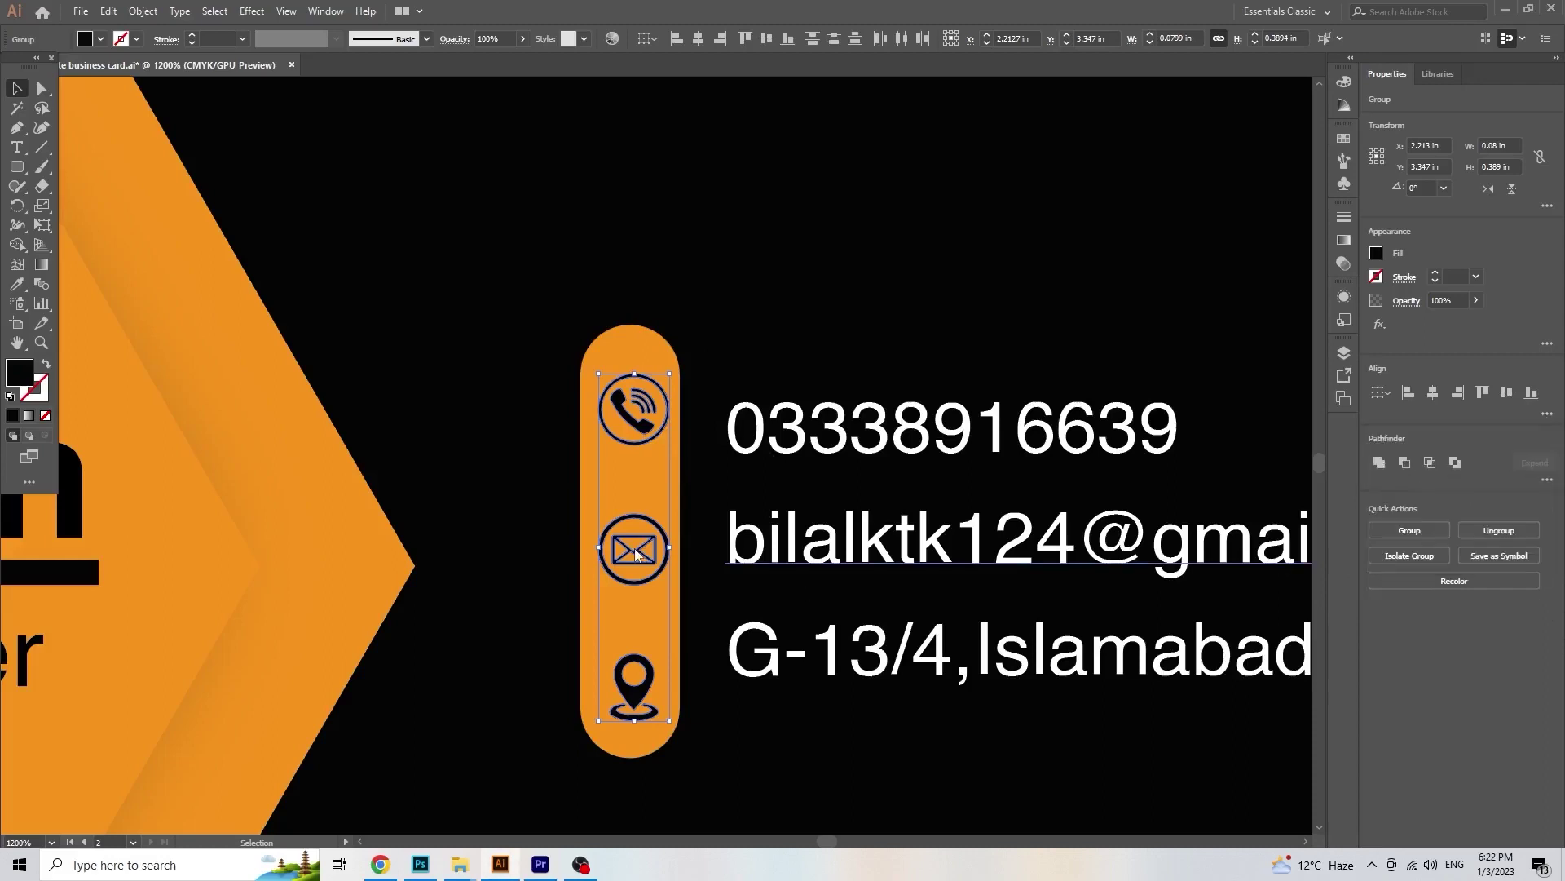
{"action": "left_click", "coordinate": [640, 396], "text": "shift"}
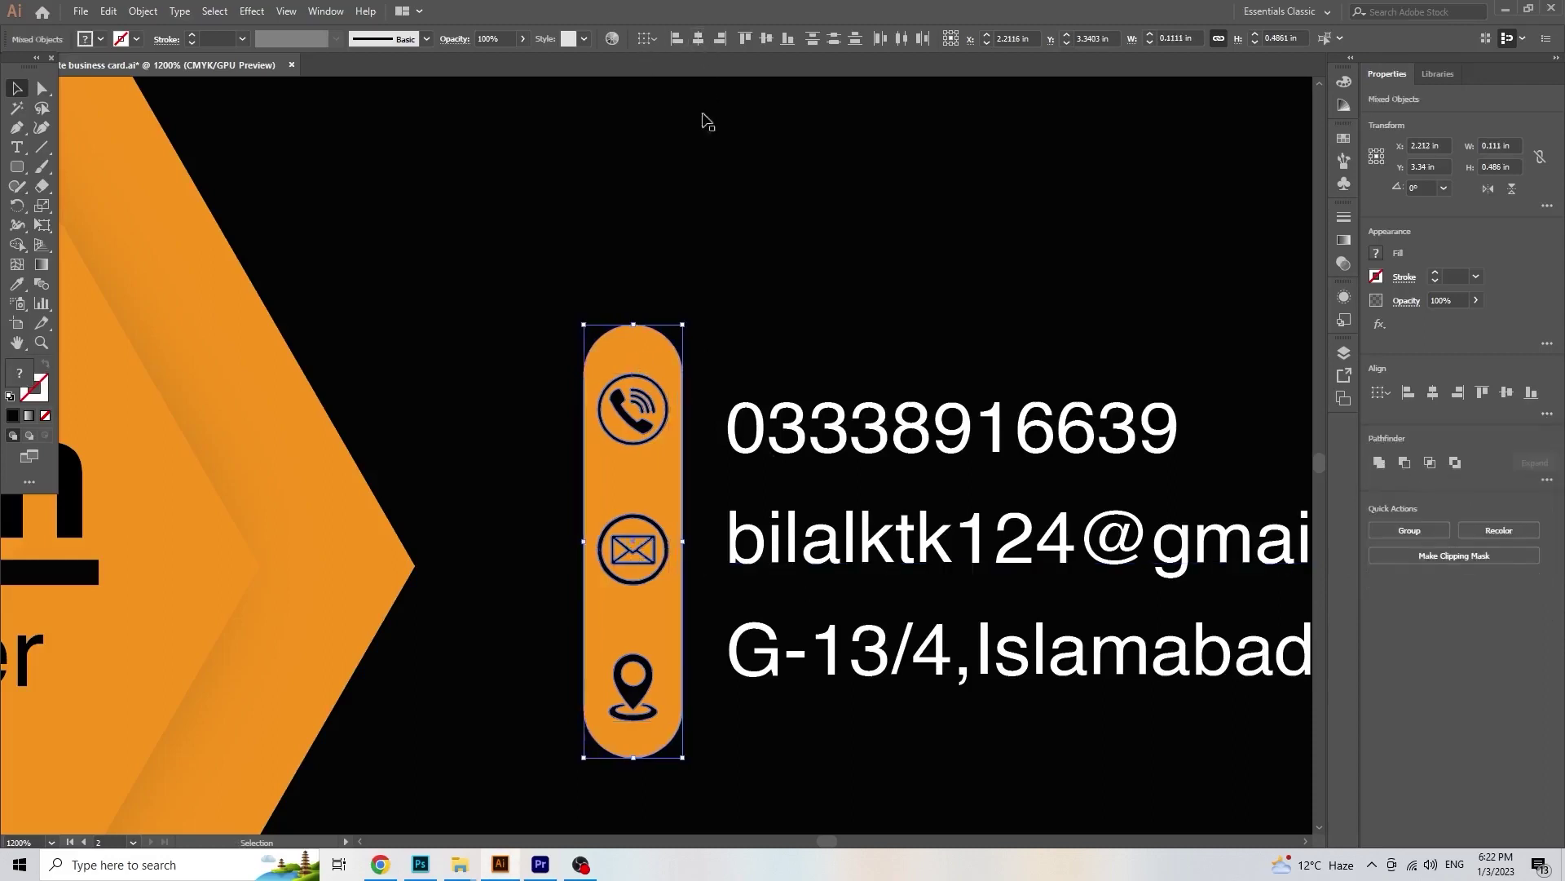
Step: Nudge the phone line up and move the e-mail and address lines down to match the icons
{"action": "left_click", "coordinate": [715, 479]}
{"action": "left_click_drag", "start_coordinate": [825, 457], "coordinate": [825, 444]}
{"action": "left_click_drag", "start_coordinate": [832, 545], "coordinate": [833, 557]}
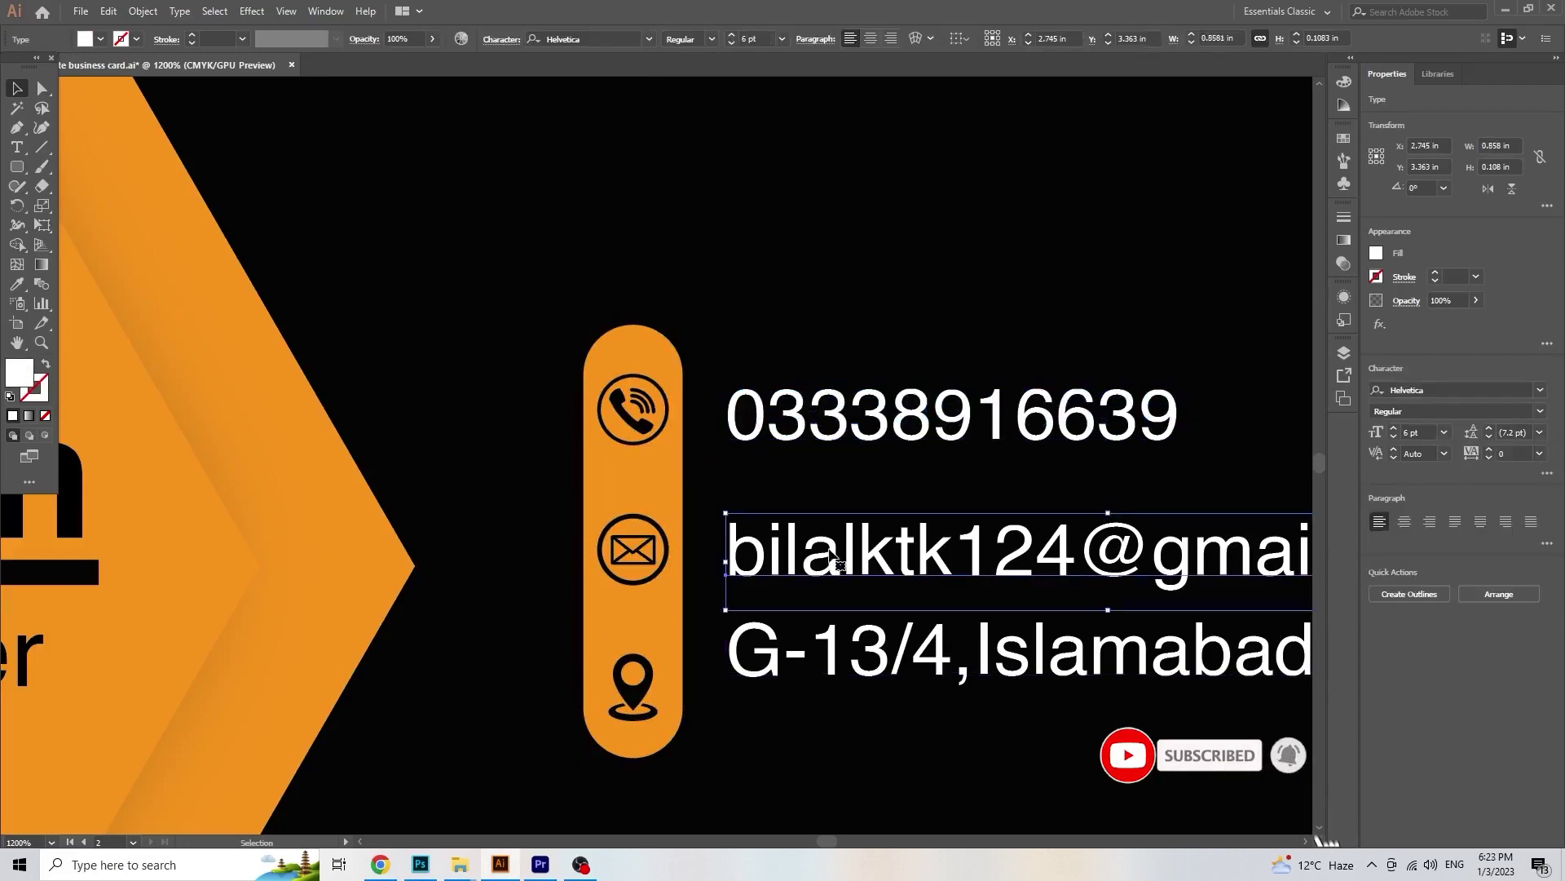
{"action": "left_click_drag", "start_coordinate": [819, 647], "coordinate": [827, 707]}
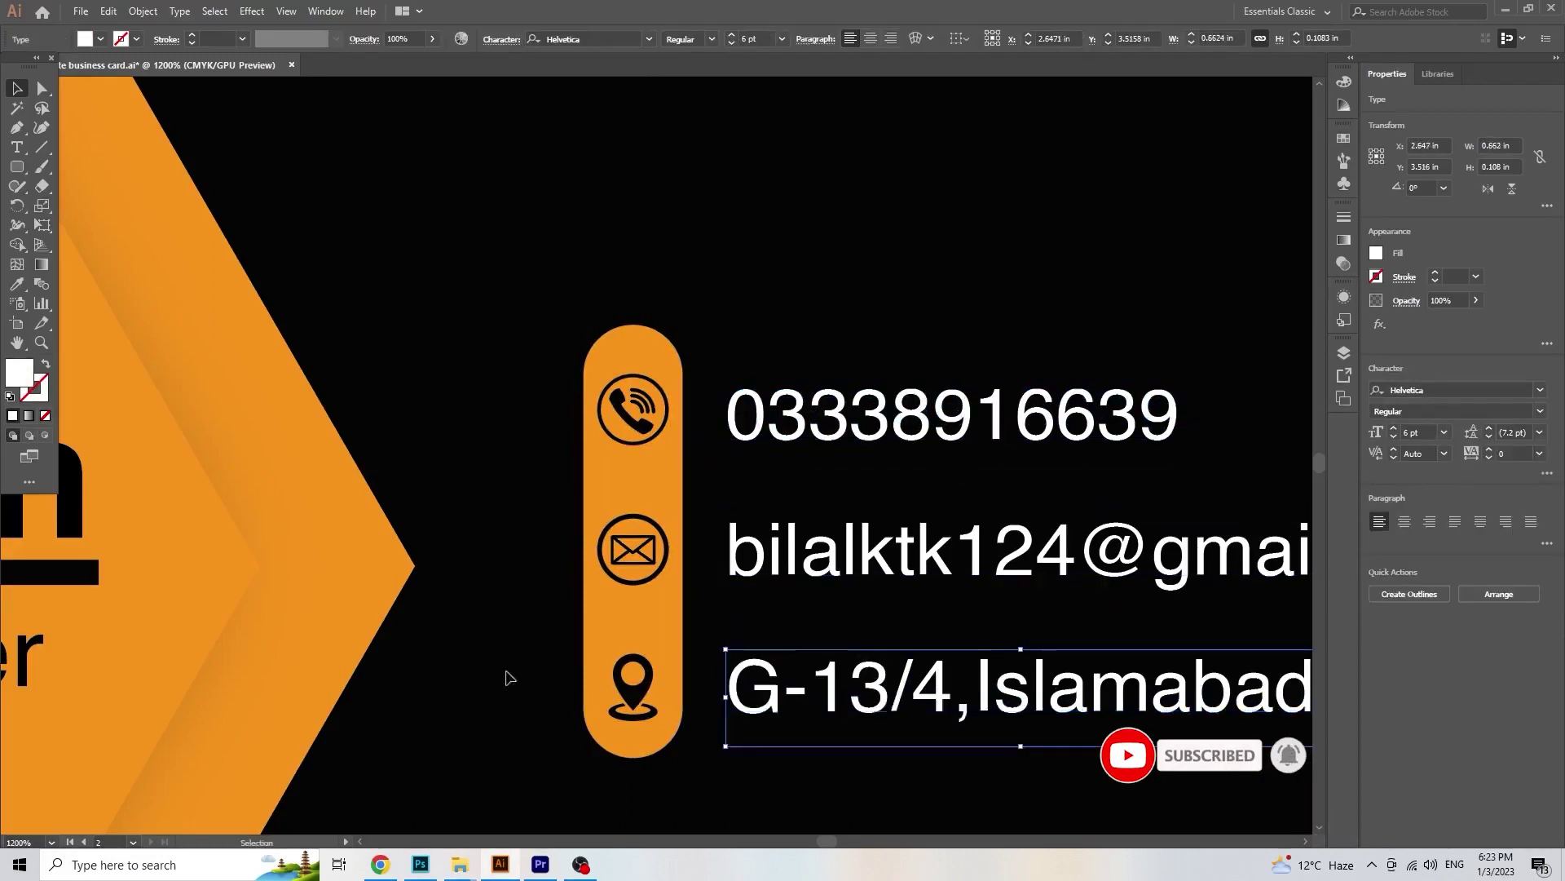
Step: Shorten the orange pill to about 0.46 in tall
{"action": "left_click", "coordinate": [506, 672]}
{"action": "scroll", "coordinate": [648, 612], "scroll_direction": "down", "scroll_amount": 2}
{"action": "left_click_drag", "start_coordinate": [633, 539], "coordinate": [652, 565]}
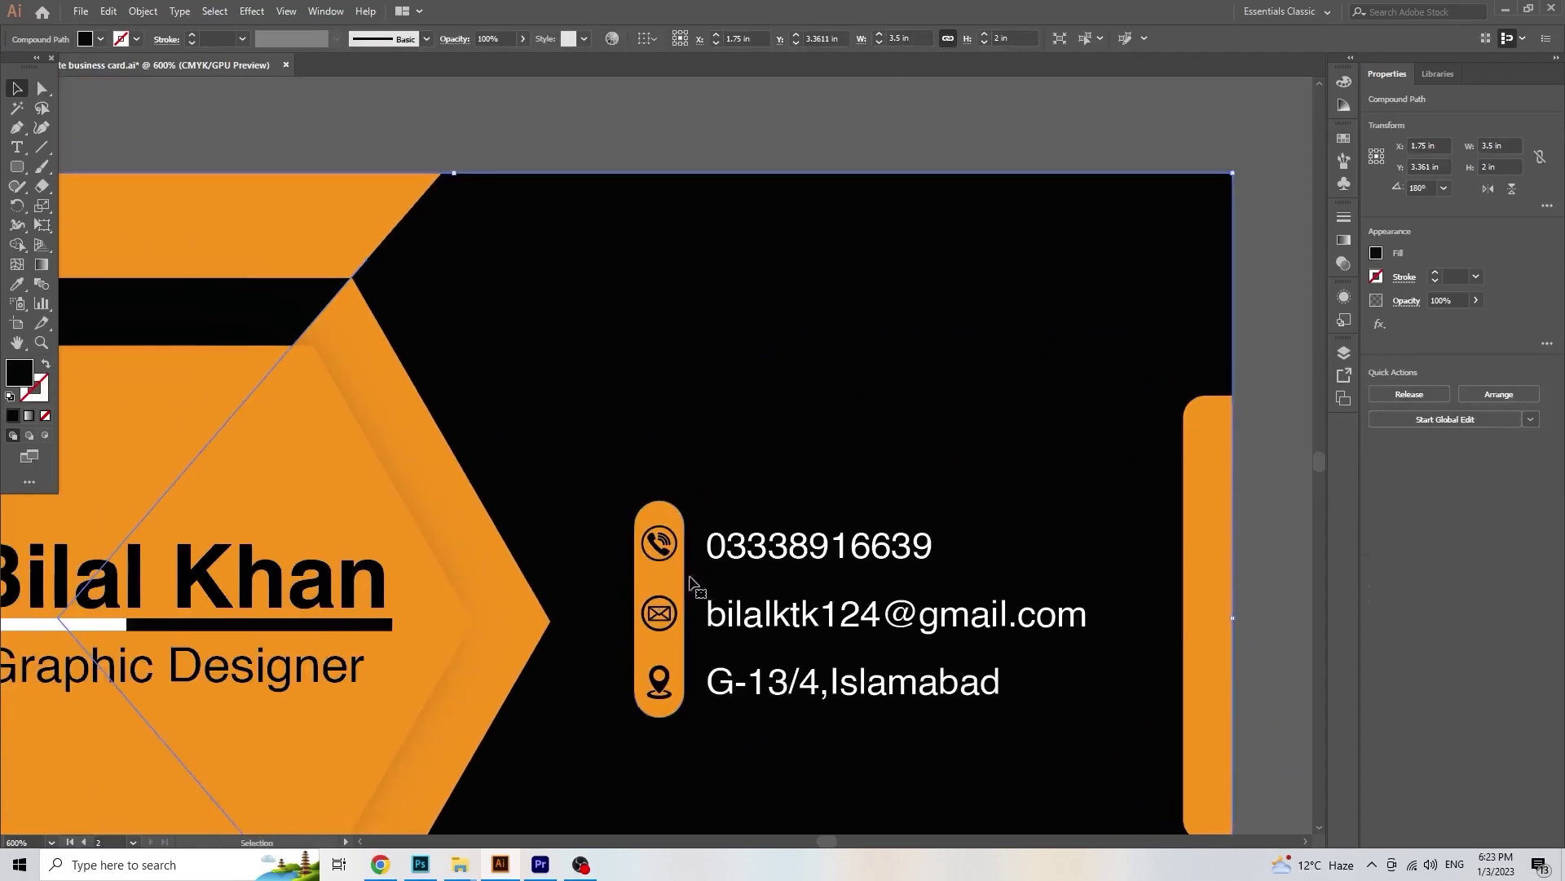
{"action": "left_click", "coordinate": [676, 691]}
{"action": "scroll", "coordinate": [676, 691], "scroll_direction": "up", "scroll_amount": 2}
{"action": "left_click_drag", "start_coordinate": [640, 754], "coordinate": [638, 739]}
Step: Select the icons with the pill and the black background, viewing the whole back card
{"action": "left_click", "coordinate": [642, 399]}
{"action": "left_click", "coordinate": [645, 683], "text": "shift"}
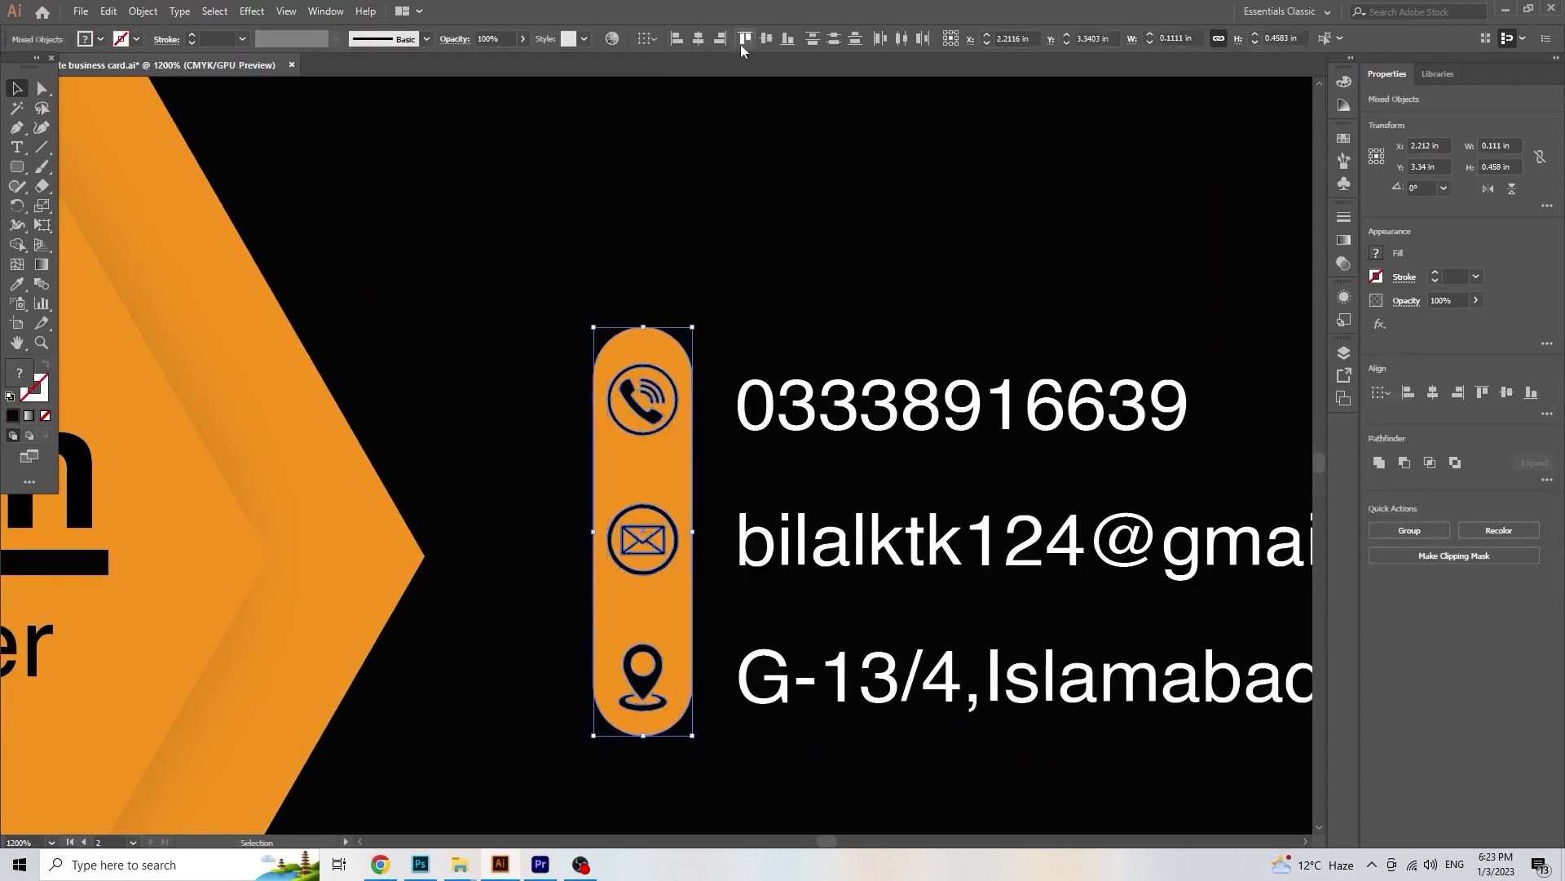
{"action": "left_click", "coordinate": [758, 445]}
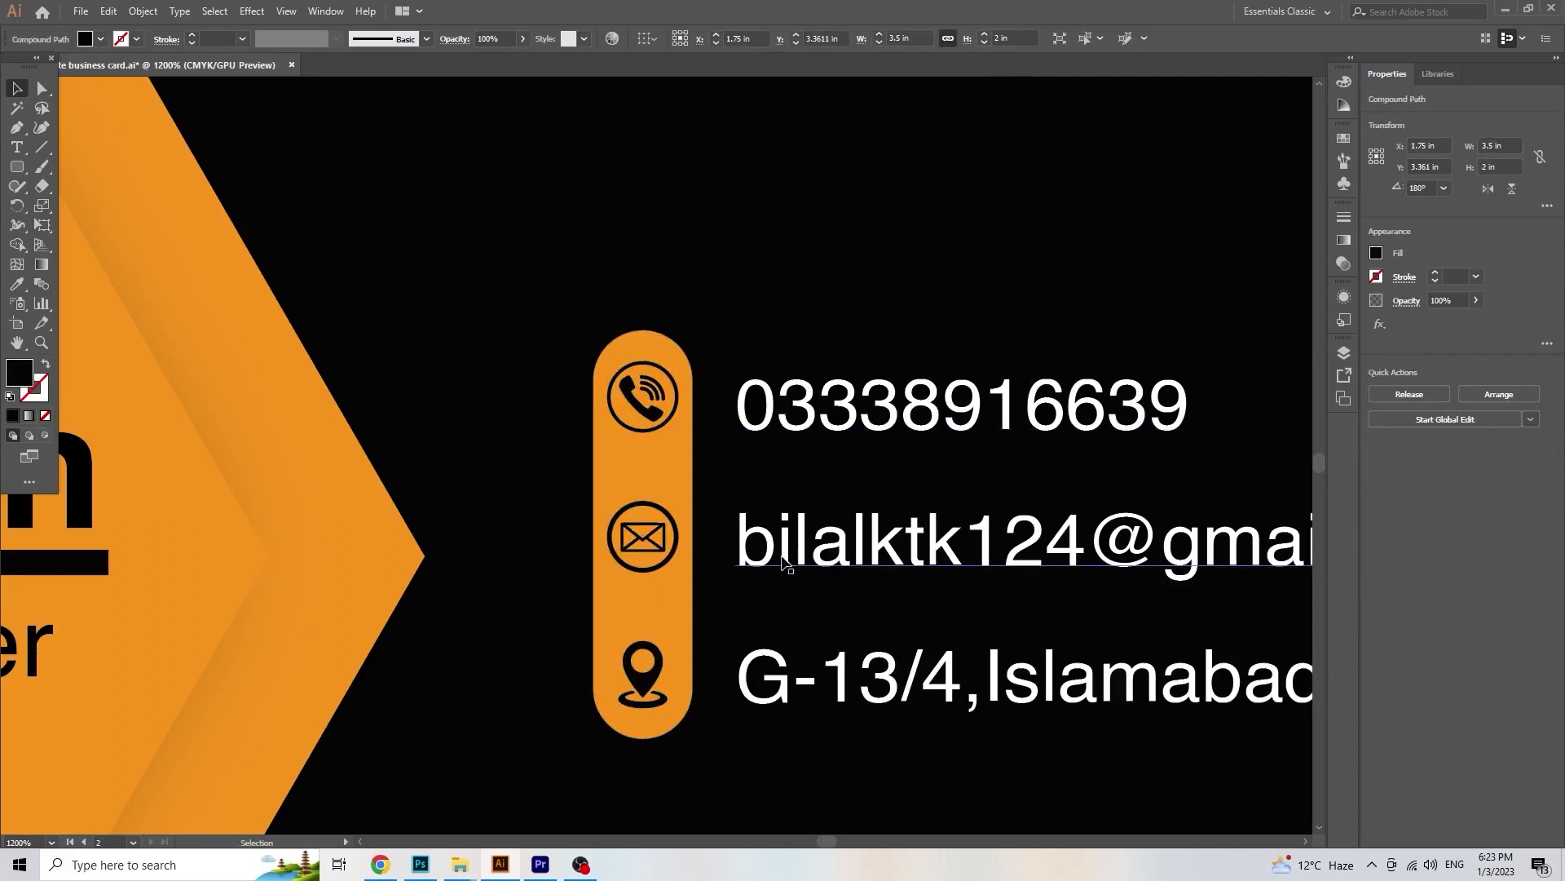
{"action": "scroll", "coordinate": [799, 572], "scroll_direction": "down", "scroll_amount": 4}
{"action": "left_click_drag", "start_coordinate": [818, 570], "coordinate": [824, 617]}
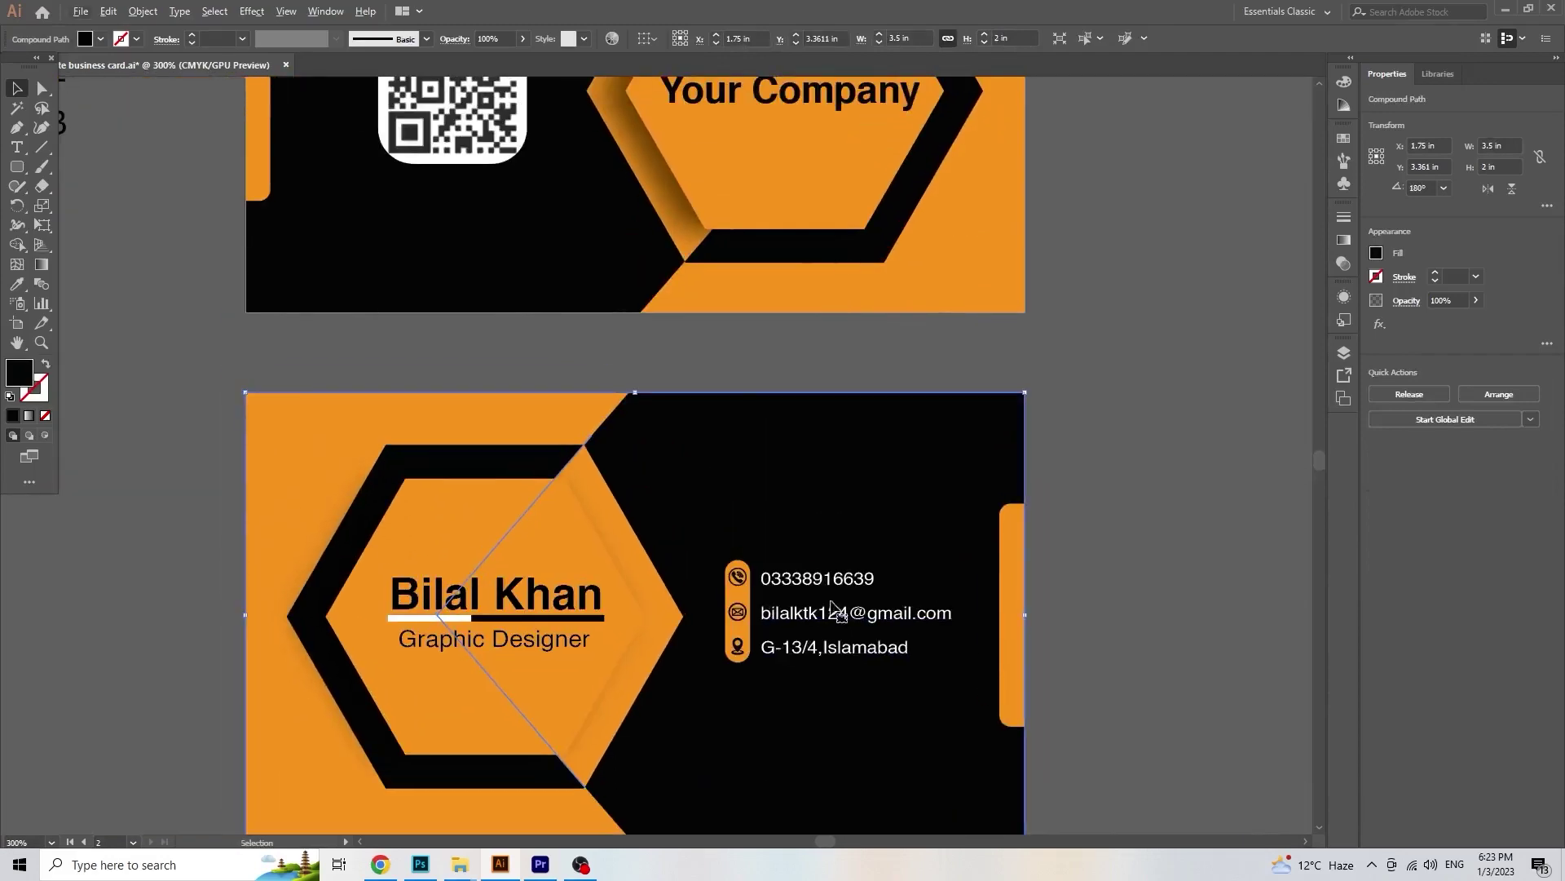
Step: Bump the phone, e-mail and address lines each up to 7 pt font size
{"action": "scroll", "coordinate": [832, 608], "scroll_direction": "down", "scroll_amount": 2}
{"action": "left_click", "coordinate": [803, 611]}
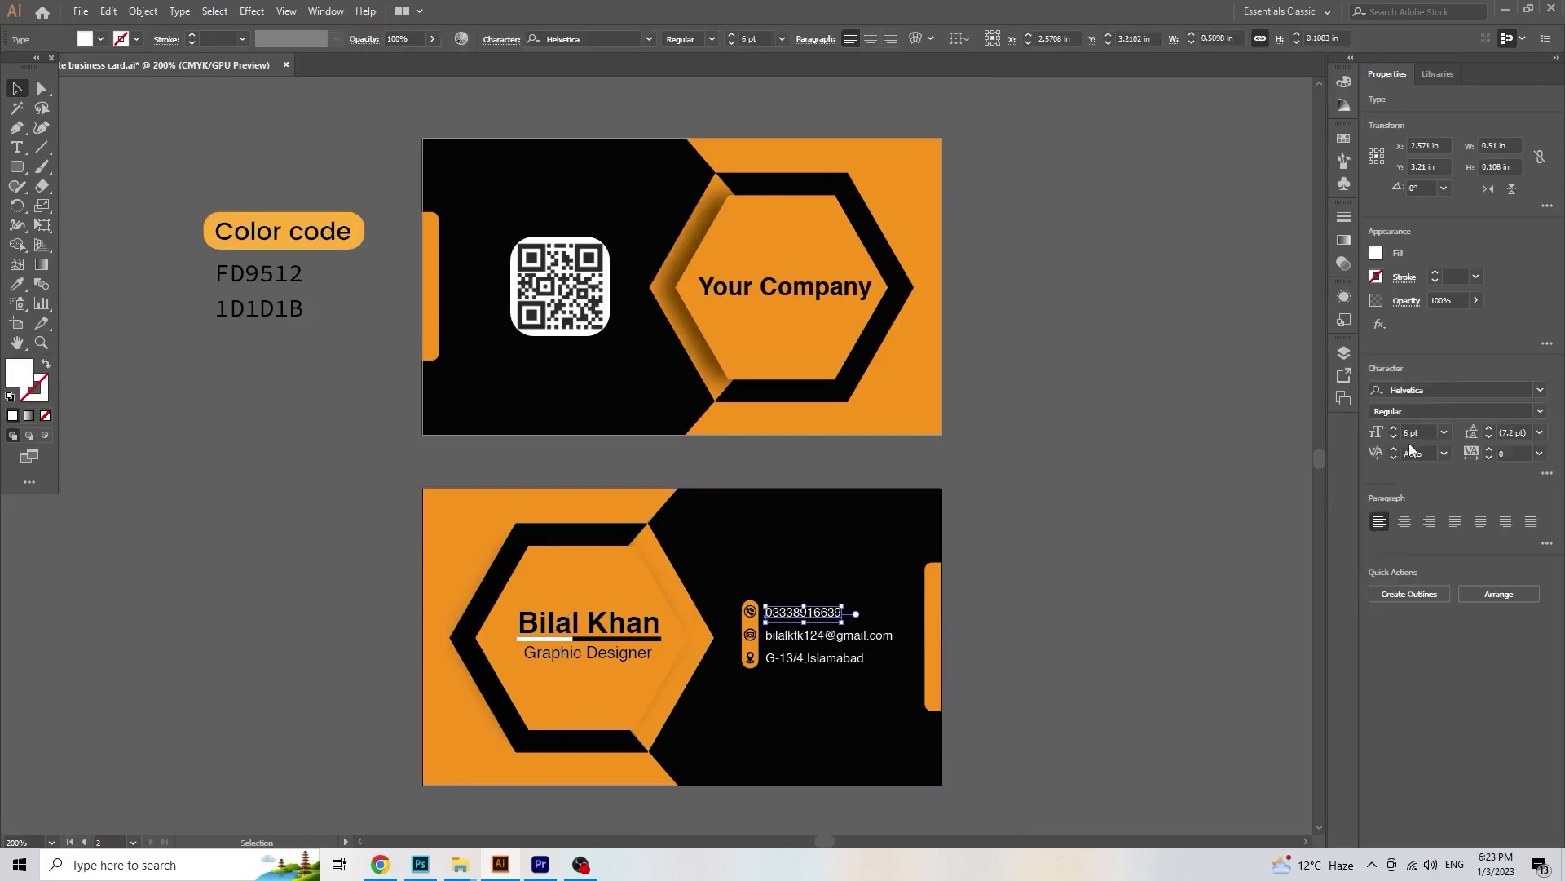
{"action": "left_click", "coordinate": [1394, 428]}
{"action": "left_click", "coordinate": [840, 634]}
{"action": "left_click", "coordinate": [1394, 428]}
{"action": "left_click", "coordinate": [816, 657]}
{"action": "left_click", "coordinate": [1393, 428]}
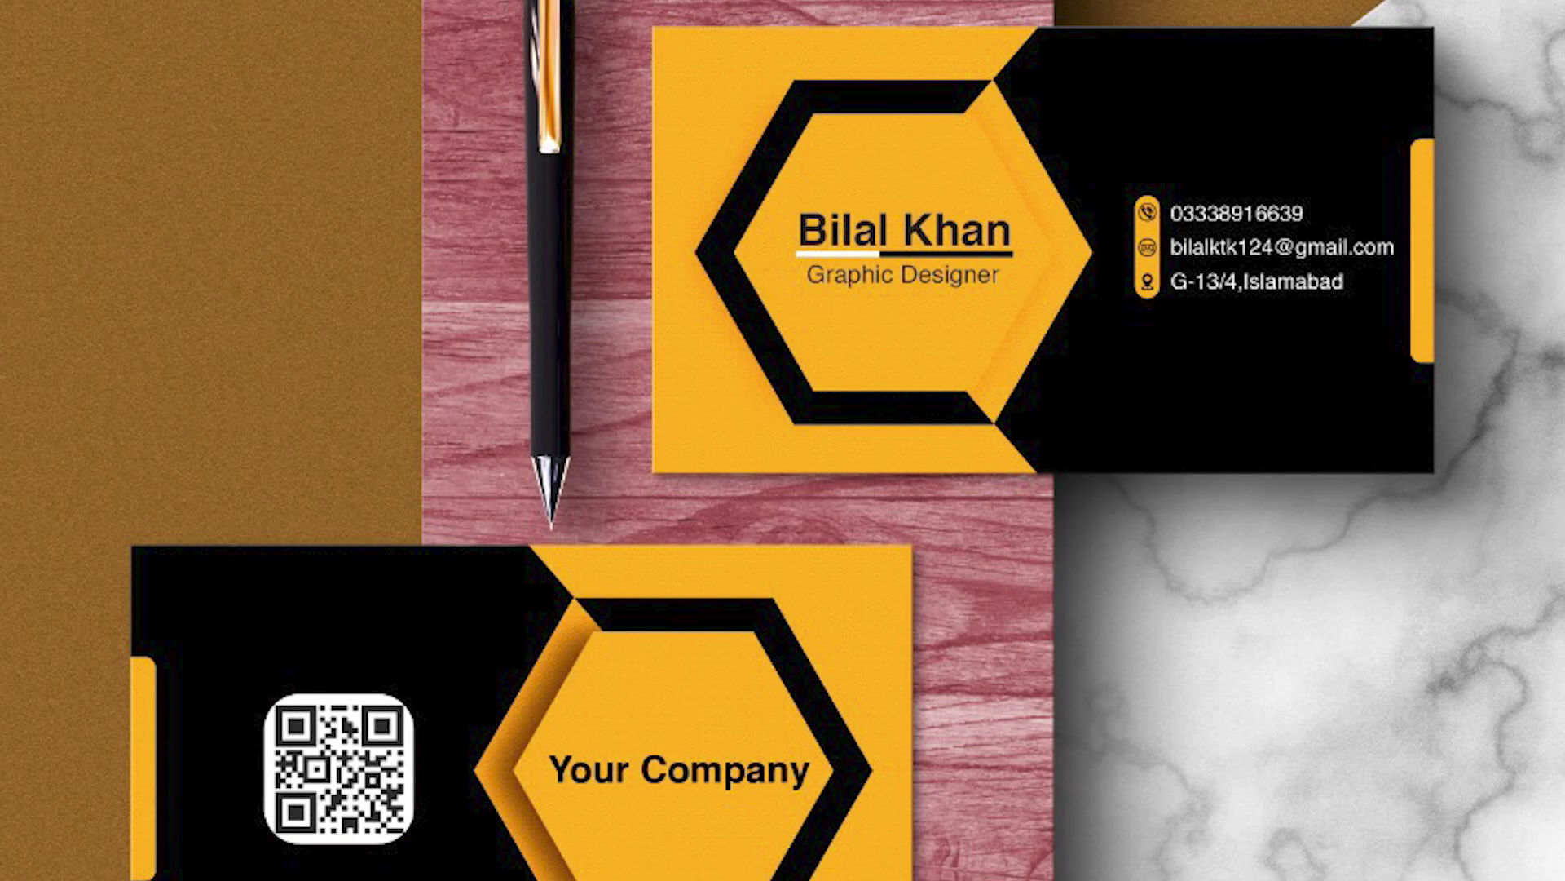